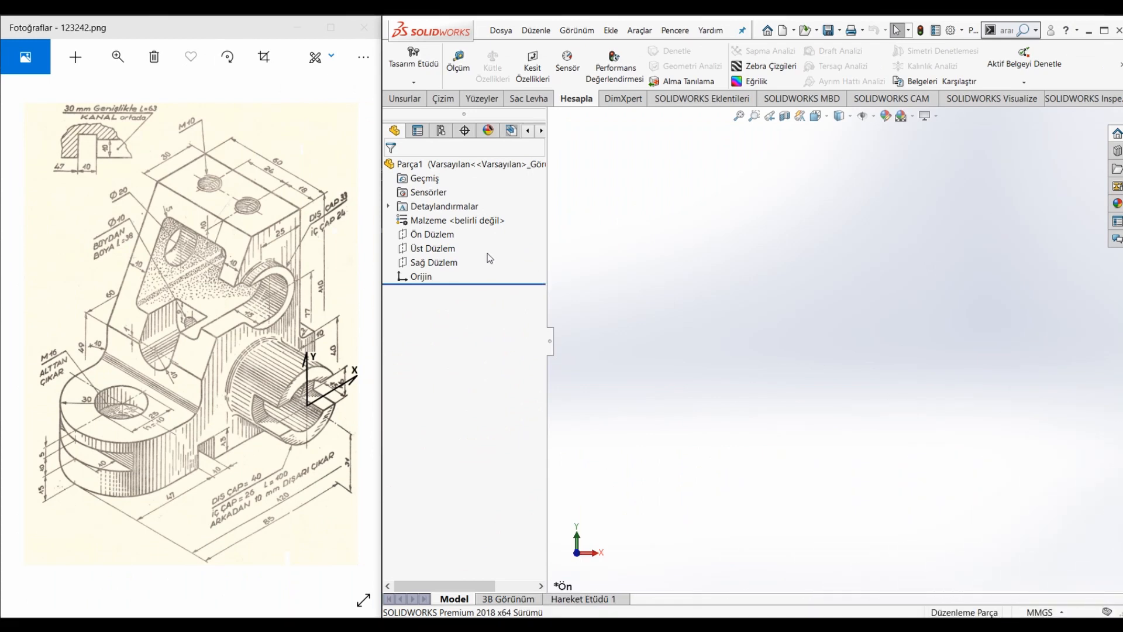
# Sketch two concentric circles centred on the origin of the Front Plane, the inner one about 54 mm in diameter.
pyautogui.click(442, 234)
pyautogui.click(449, 224)
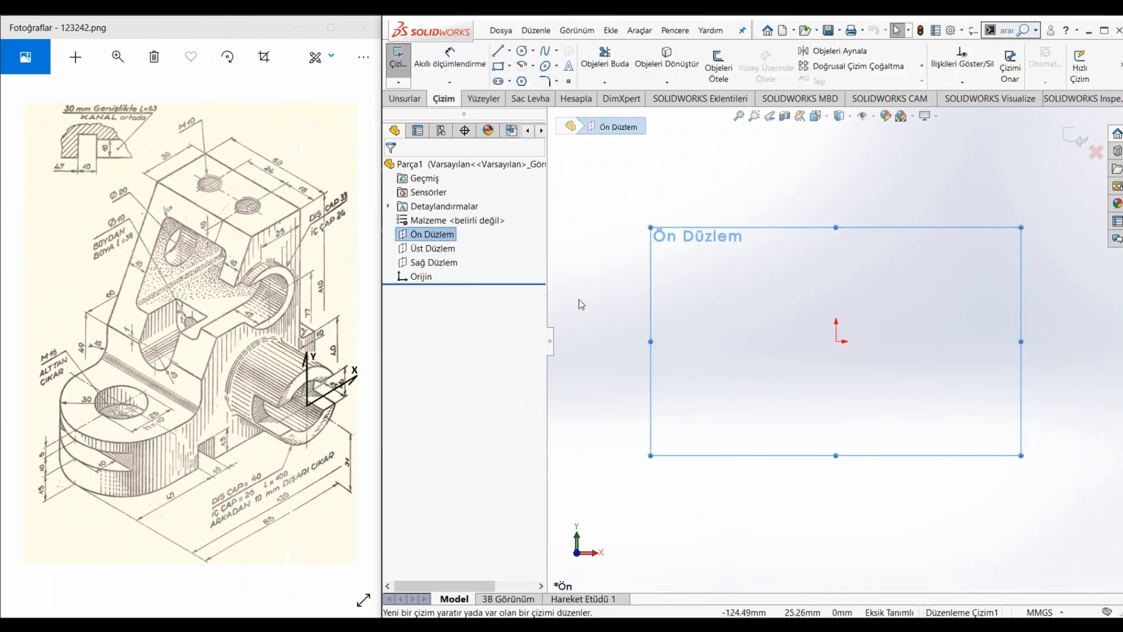
pyautogui.moveTo(666, 332); pyautogui.dragTo(681, 345, button='right')
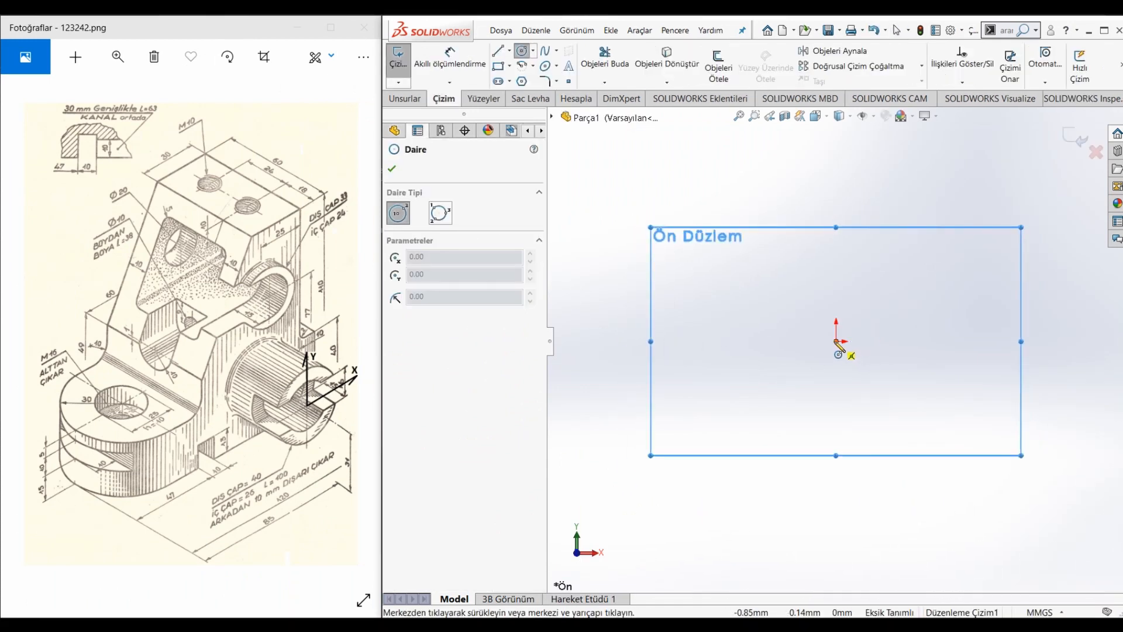
pyautogui.click(836, 342)
pyautogui.click(786, 417)
pyautogui.click(836, 341)
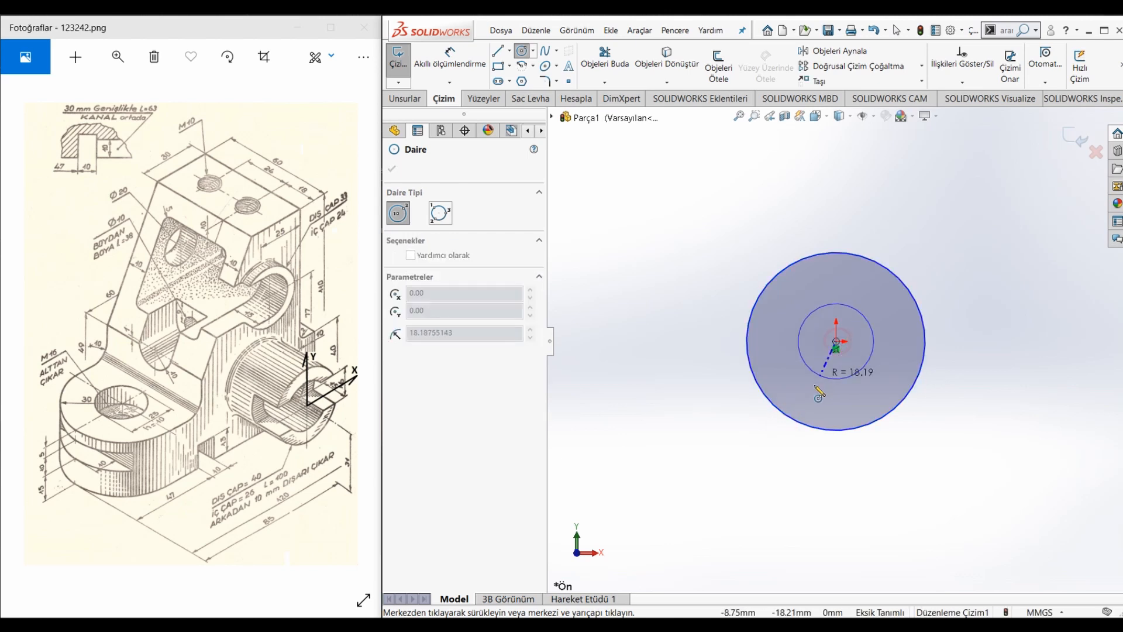
pyautogui.click(810, 390)
# Dimension the inner circle at 26 mm diameter and the outer circle at 40 mm diameter.
pyautogui.moveTo(827, 241); pyautogui.dragTo(828, 204, button='right')
pyautogui.click(859, 293)
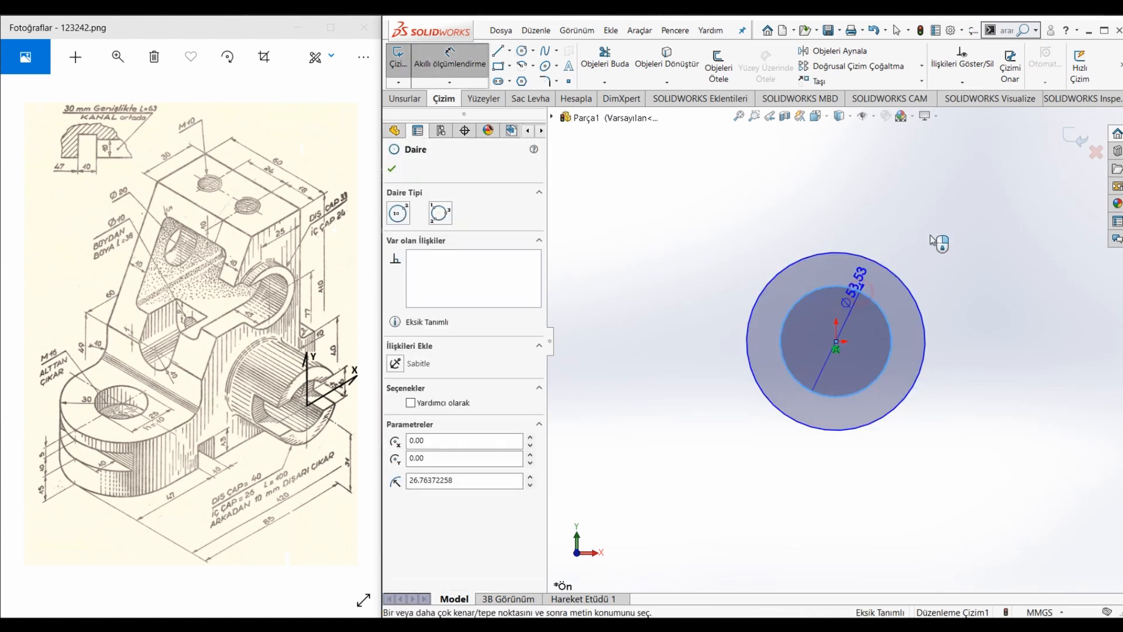
pyautogui.click(939, 239)
pyautogui.write('2')
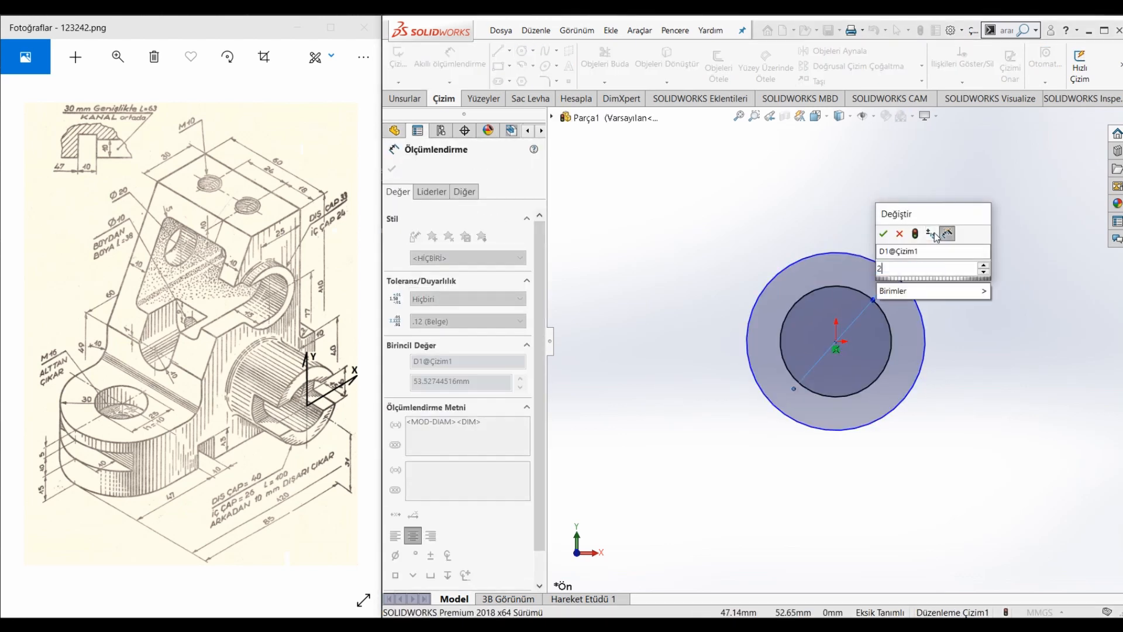
pyautogui.write('6')
pyautogui.press('Return')
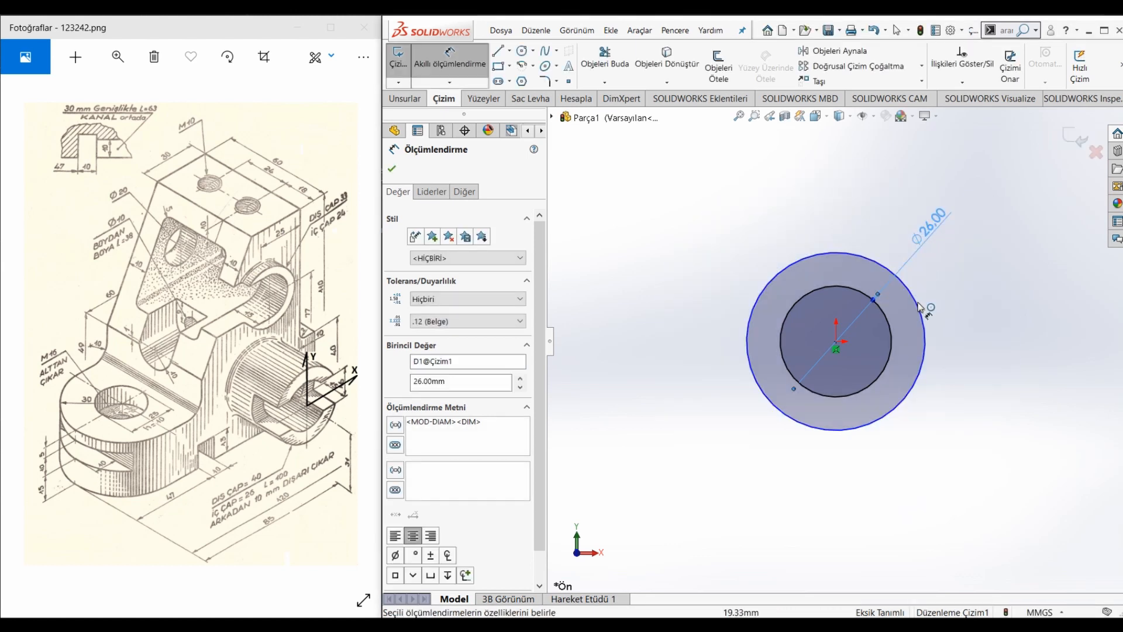
pyautogui.click(920, 310)
pyautogui.click(969, 316)
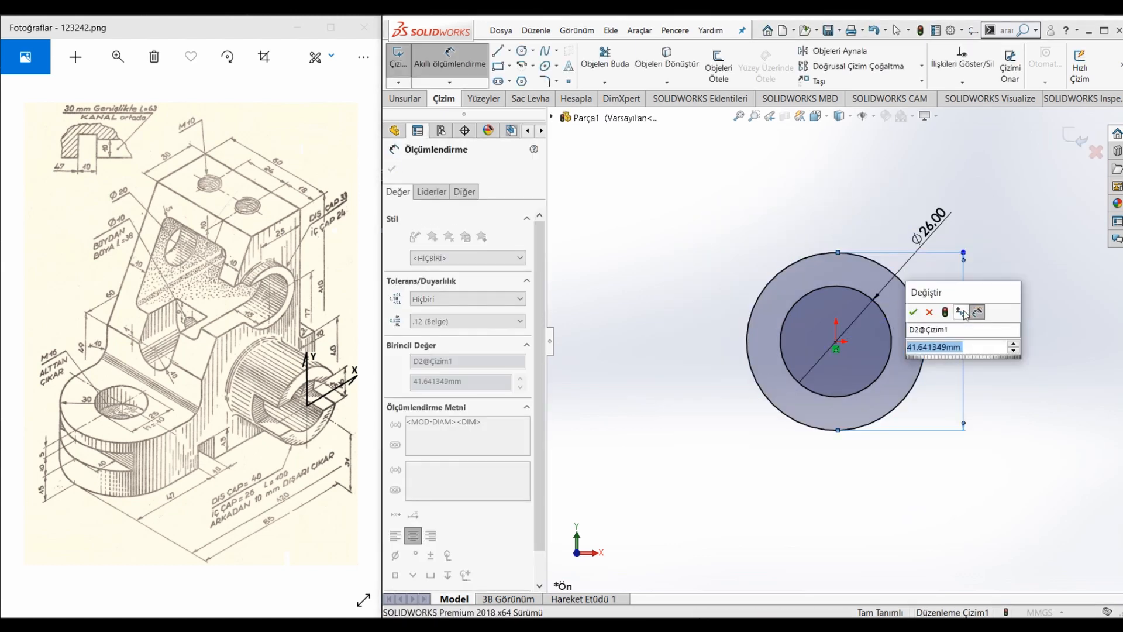
pyautogui.write('40')
pyautogui.press('Return')
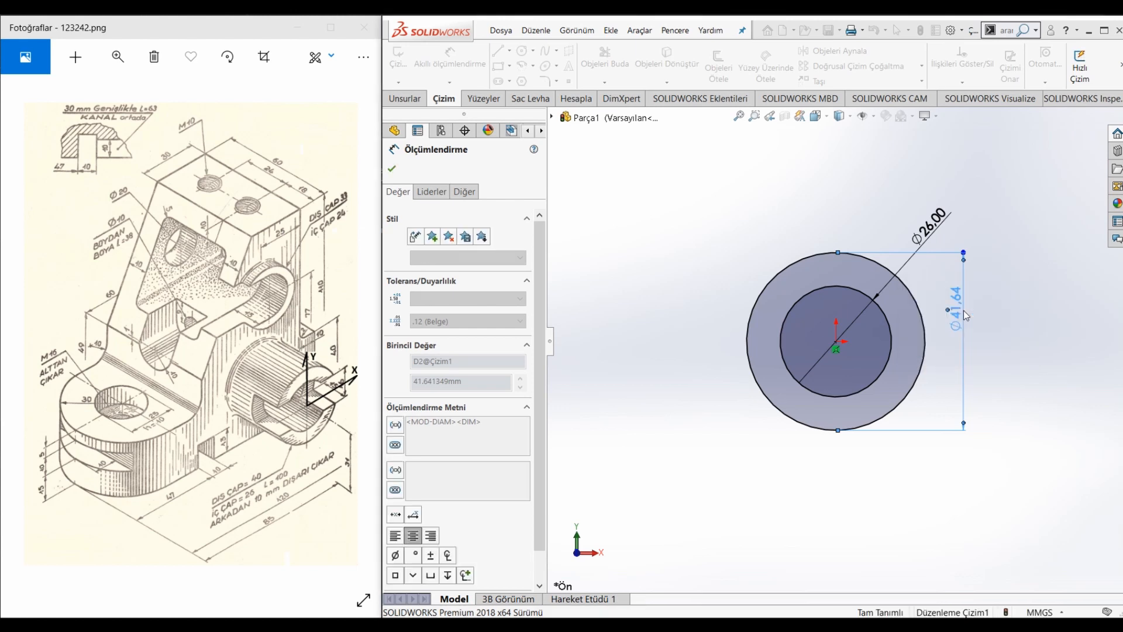
# Extrude the ring profile 30 mm blind in the reversed direction.
pyautogui.click(421, 106)
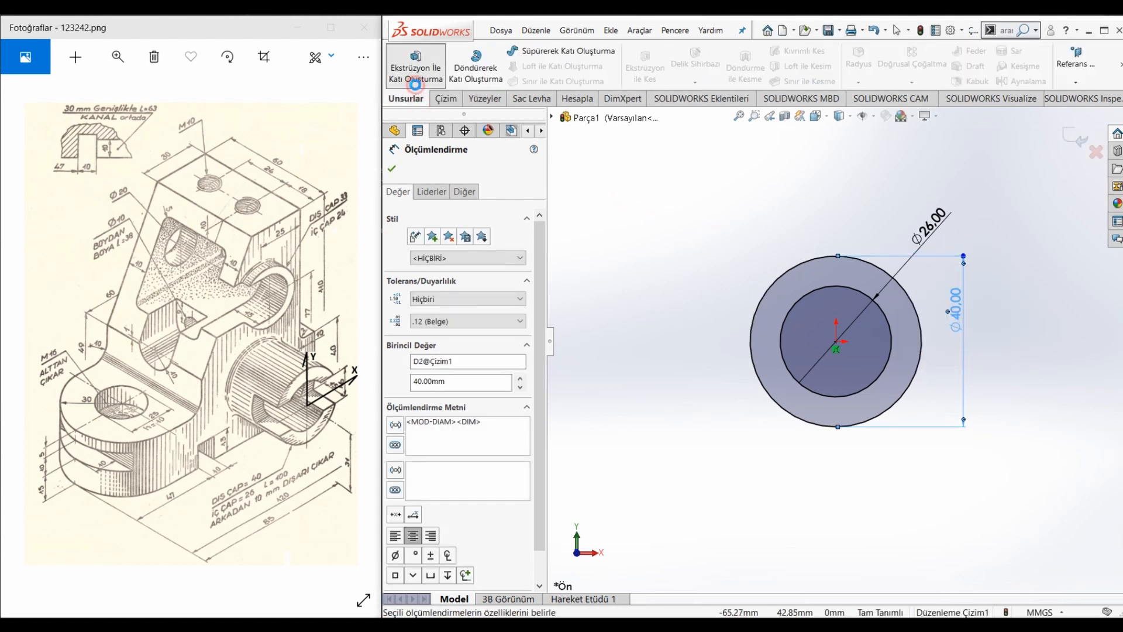
pyautogui.click(415, 83)
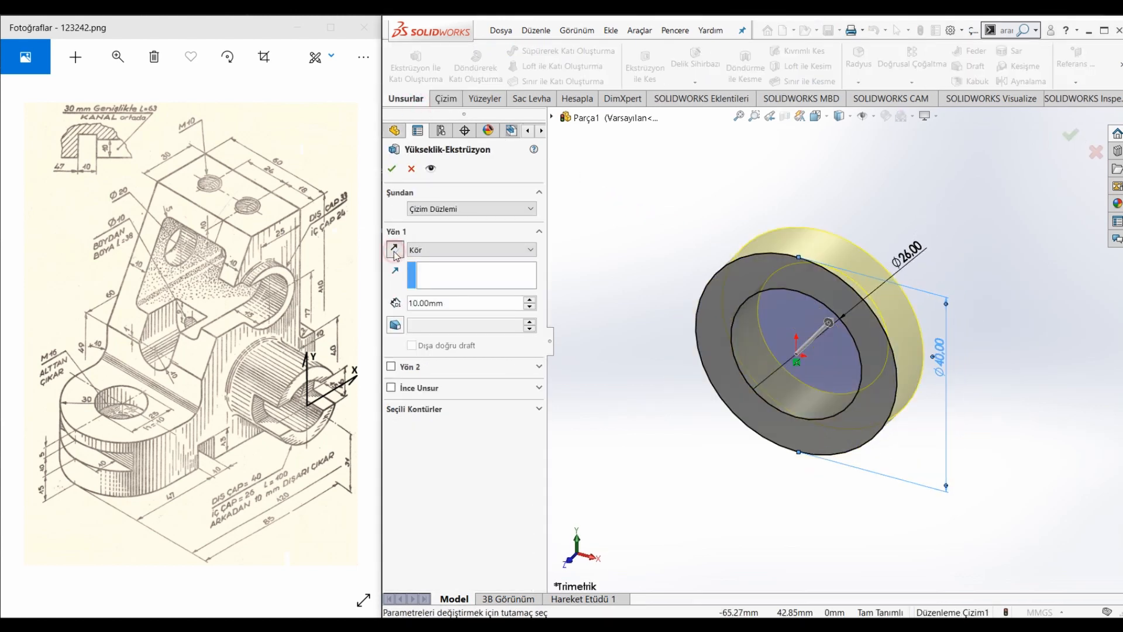
pyautogui.click(529, 300)
pyautogui.click(529, 300)
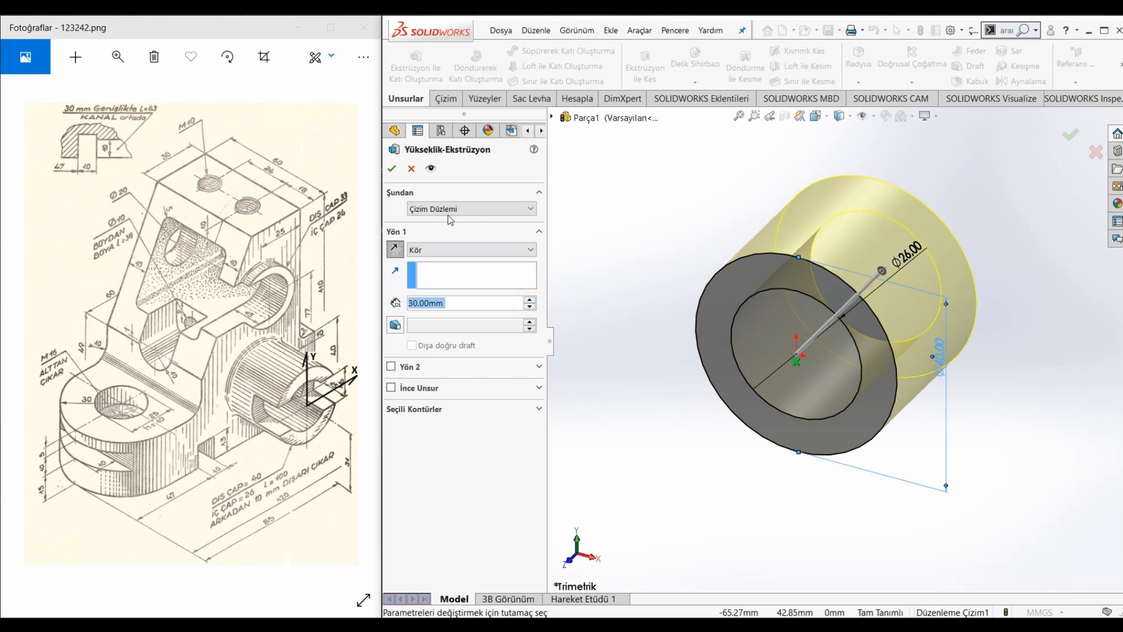
pyautogui.click(394, 167)
# Start a sketch on the ring's flat end face and draw a base line about 26 mm long followed by a notch about 6 mm deep.
pyautogui.moveTo(698, 180); pyautogui.dragTo(723, 285, button='middle')
pyautogui.click(860, 234)
pyautogui.click(916, 194)
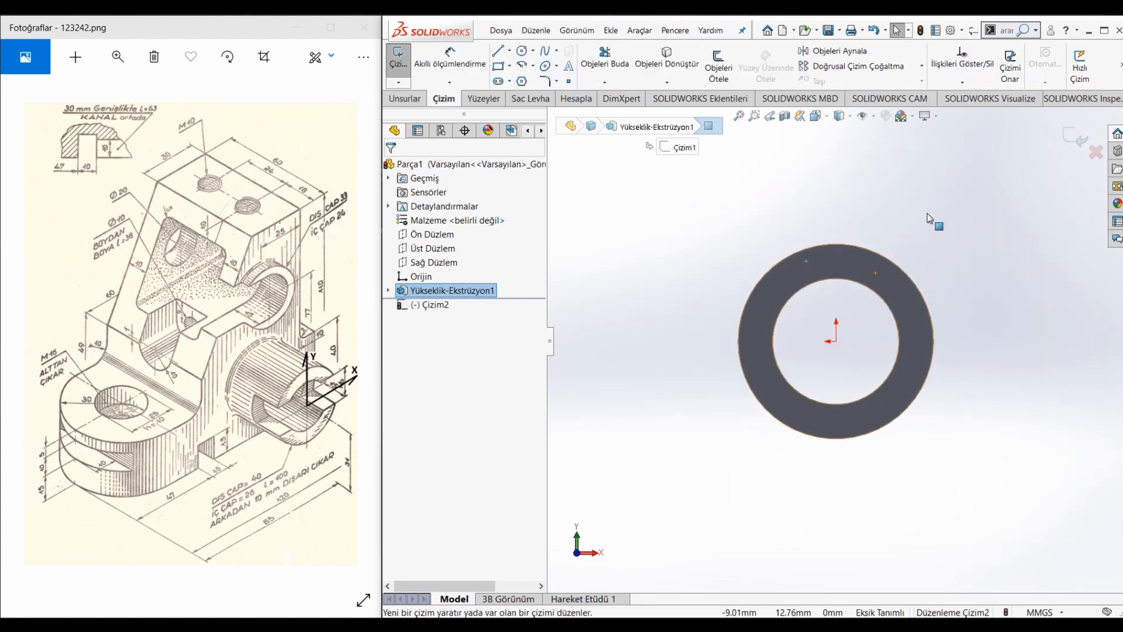
pyautogui.click(497, 51)
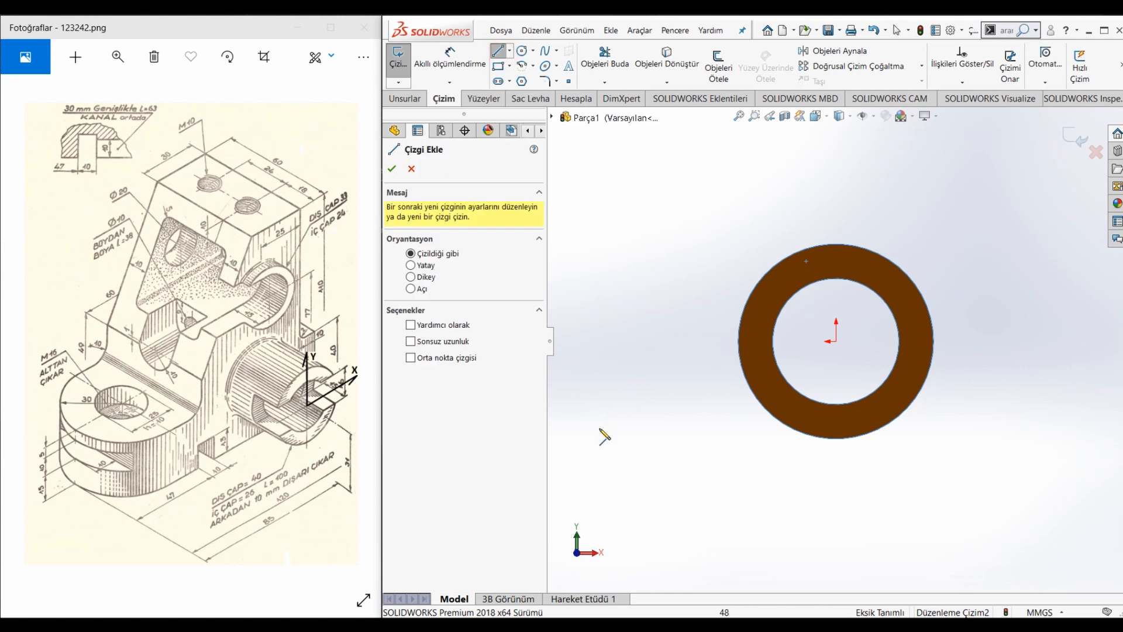
pyautogui.click(575, 477)
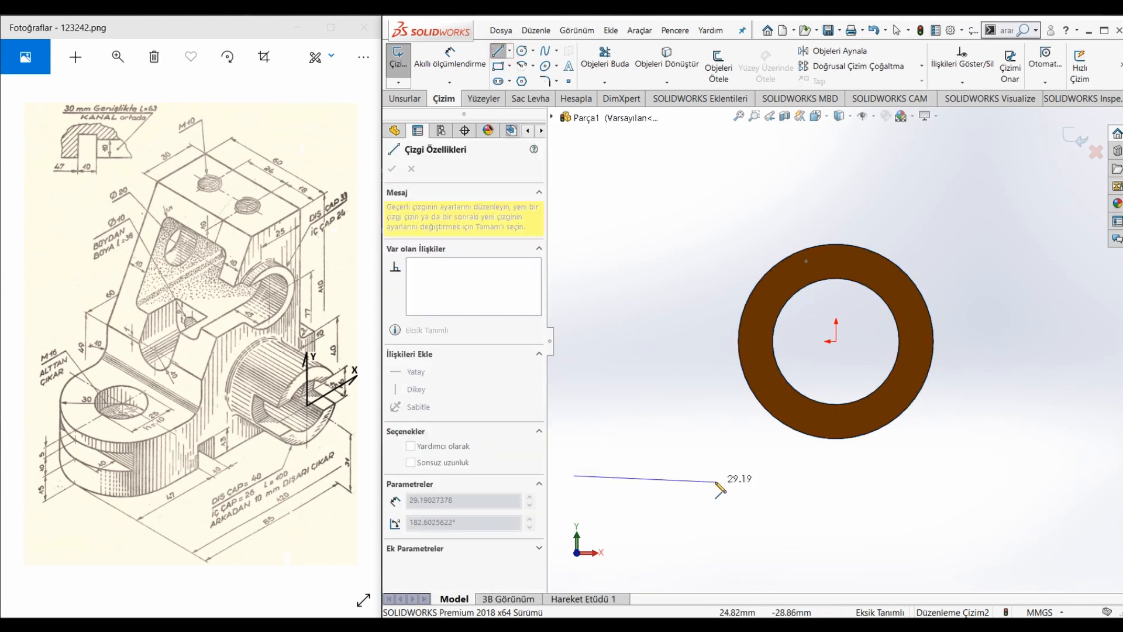
pyautogui.click(701, 476)
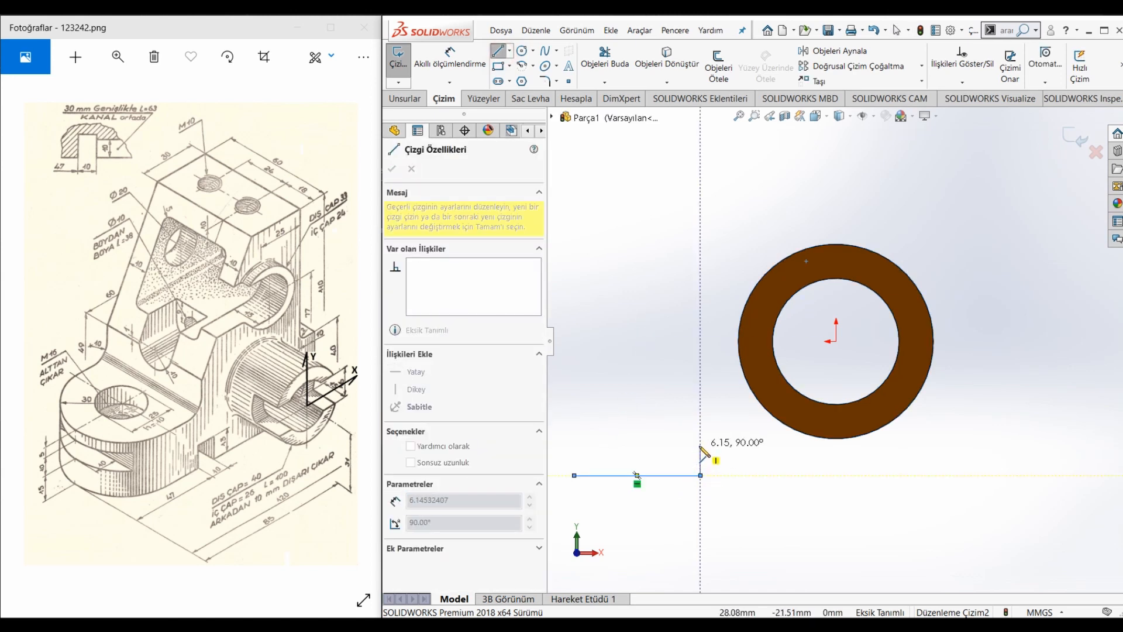
pyautogui.click(701, 446)
pyautogui.click(726, 446)
pyautogui.click(726, 475)
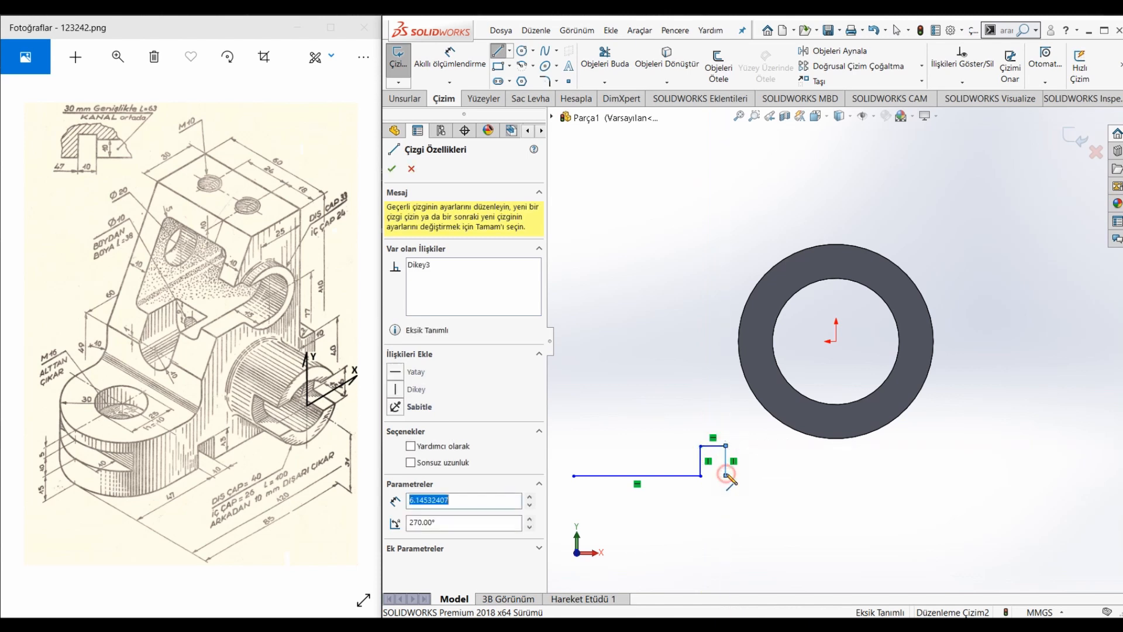
# Close the profile around the ring with a 51 mm base segment, a stepped vertical side, a top edge, a slope and a low block about 17.5 mm high.
pyautogui.click(974, 476)
pyautogui.click(973, 226)
pyautogui.click(935, 225)
pyautogui.press('z')
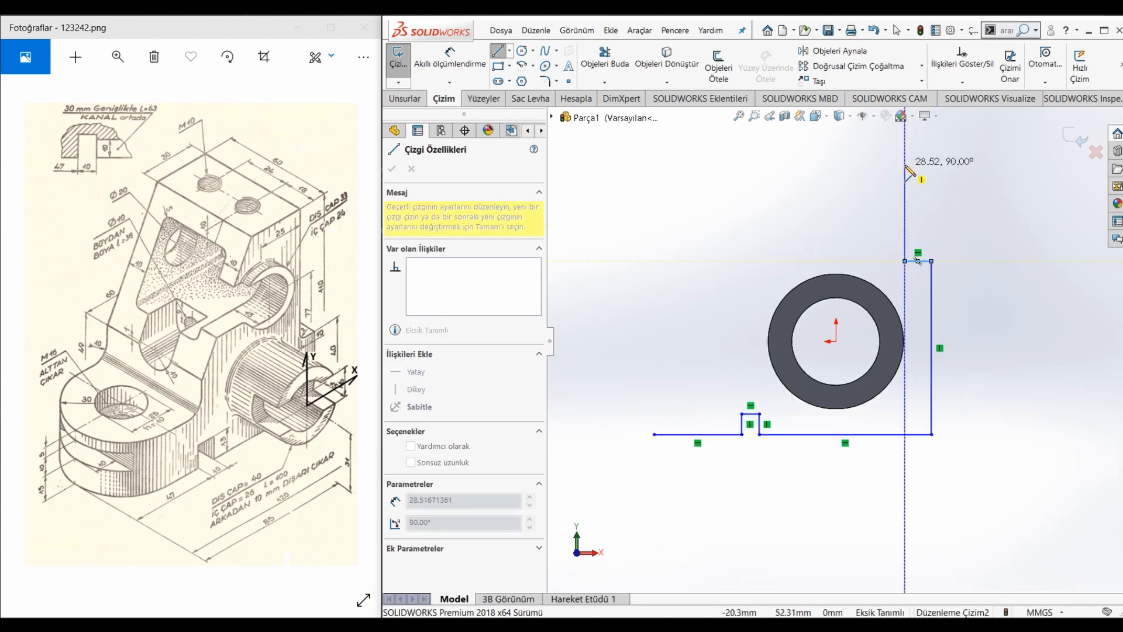
pyautogui.click(811, 165)
pyautogui.click(726, 300)
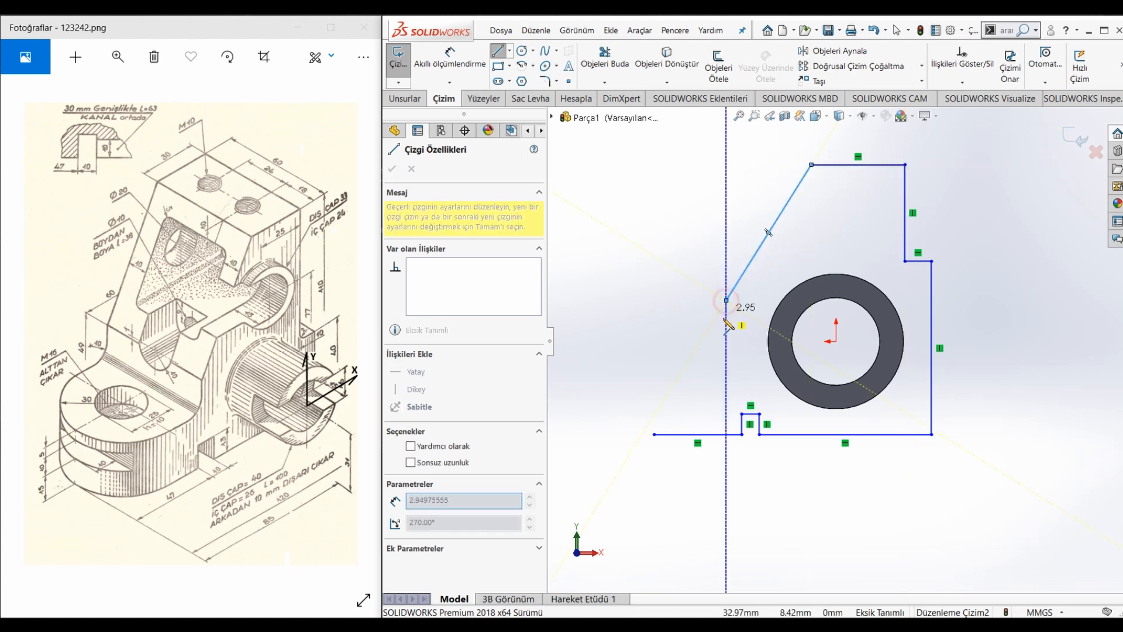
pyautogui.click(726, 375)
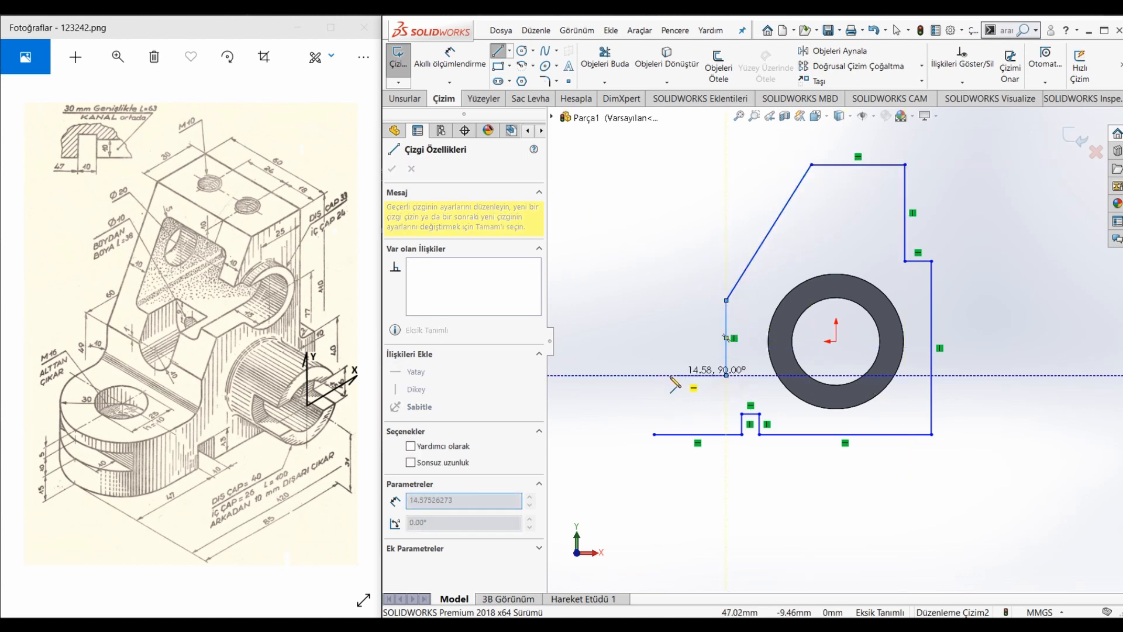
pyautogui.click(654, 375)
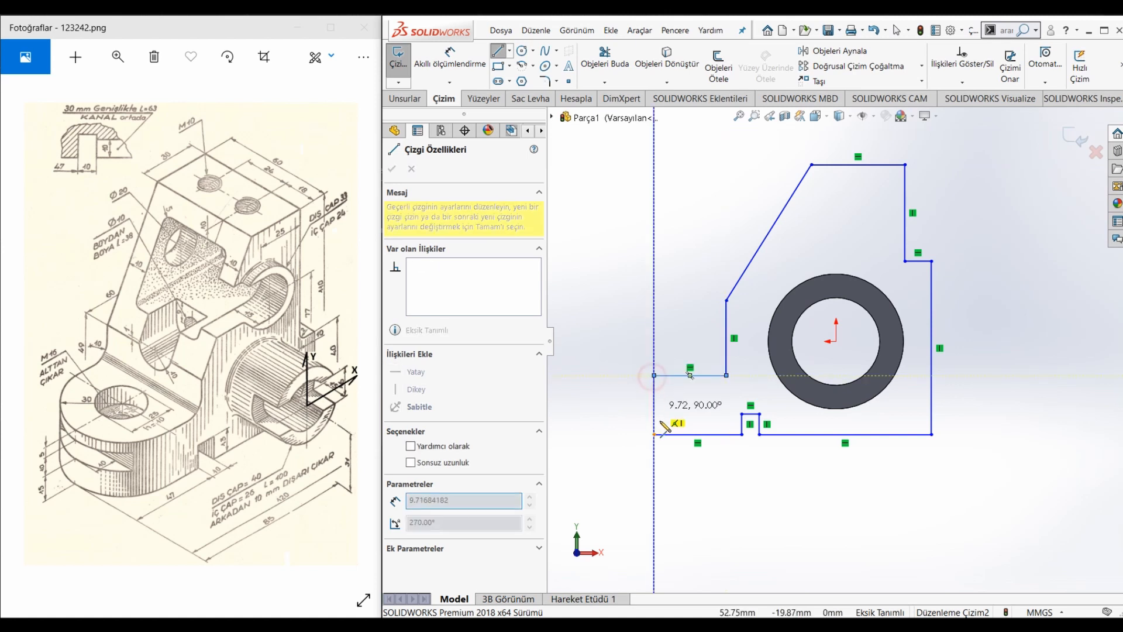
pyautogui.click(654, 434)
# Dimension the low block's outer vertical edge to 30 mm and the base segment between that edge and the notch to 47 mm.
pyautogui.moveTo(712, 489); pyautogui.dragTo(745, 388, button='right')
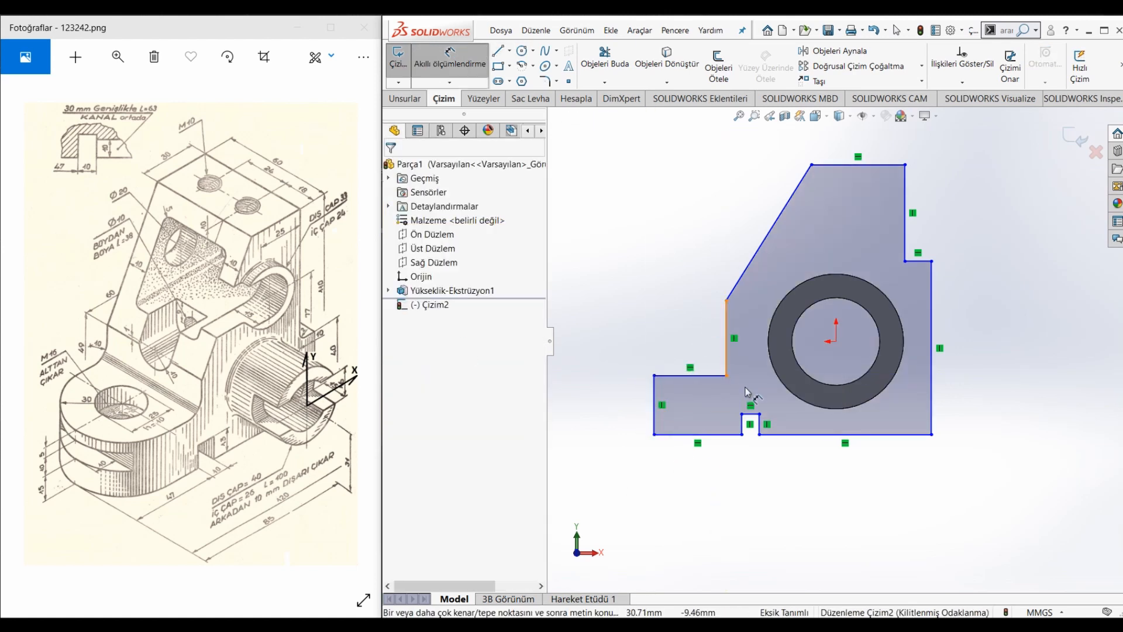
pyautogui.click(653, 407)
pyautogui.click(619, 407)
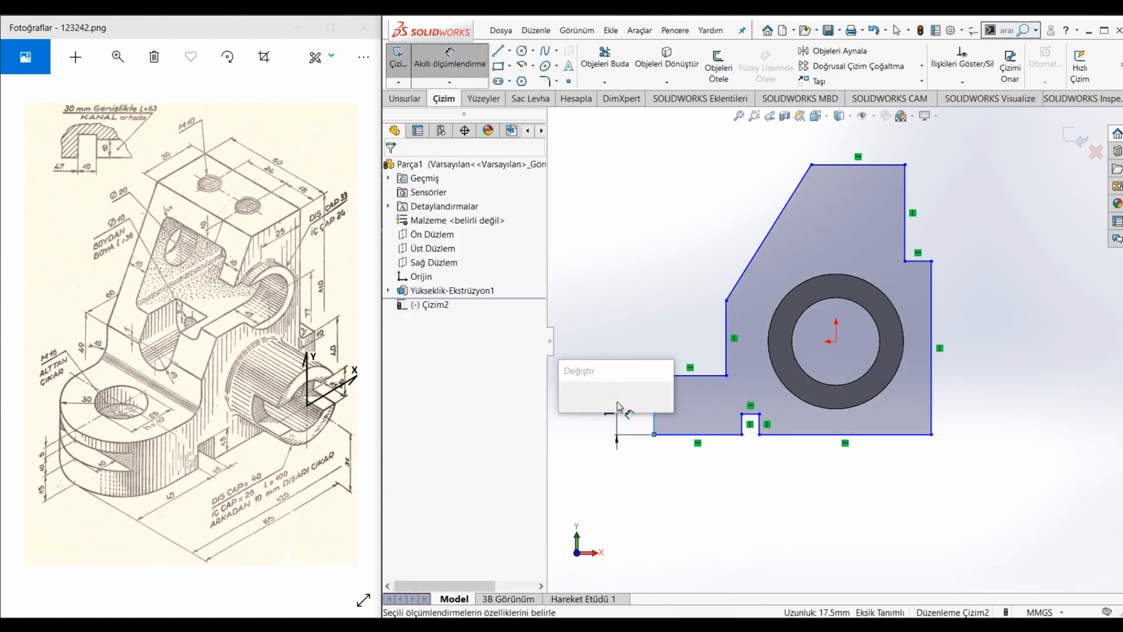
pyautogui.press('Return')
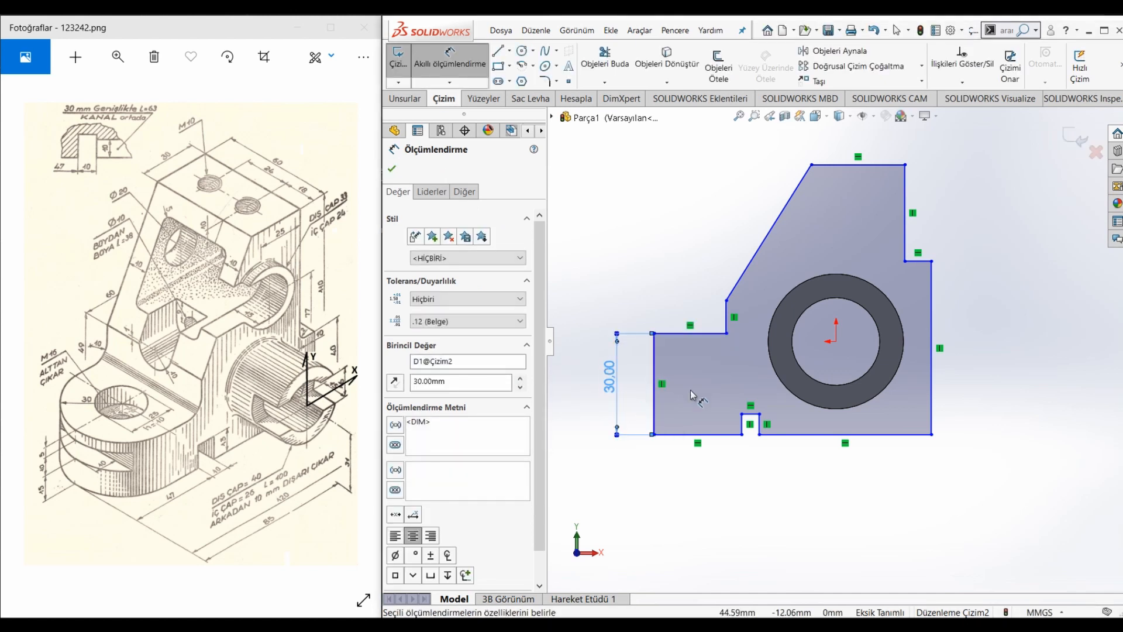
pyautogui.click(709, 442)
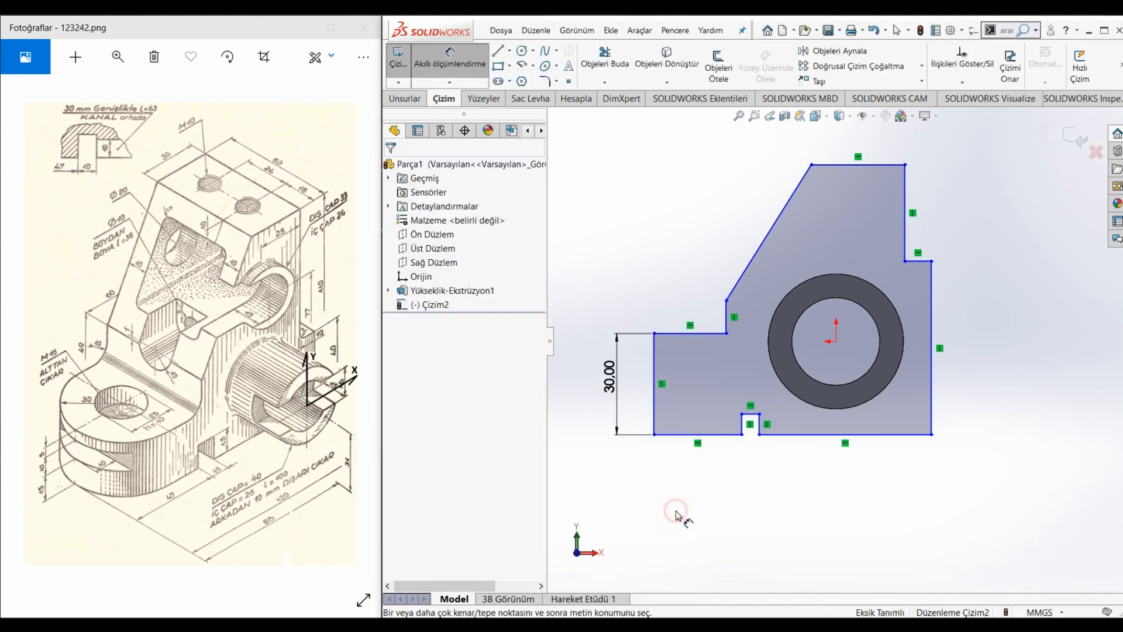
pyautogui.click(677, 433)
pyautogui.click(694, 497)
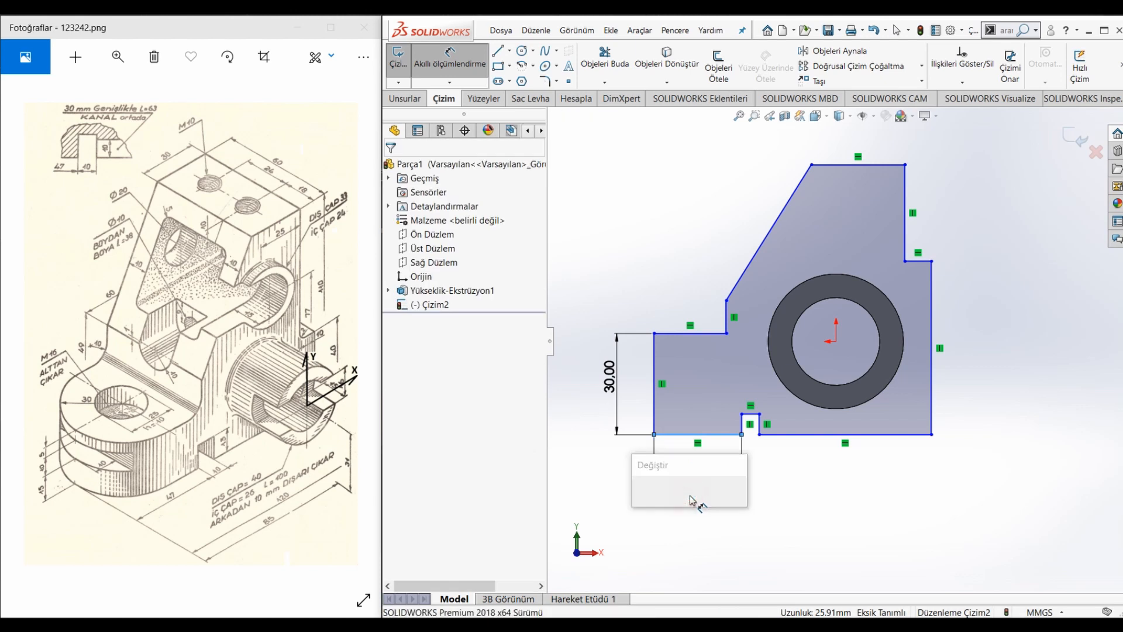
pyautogui.write('47')
pyautogui.press('Return')
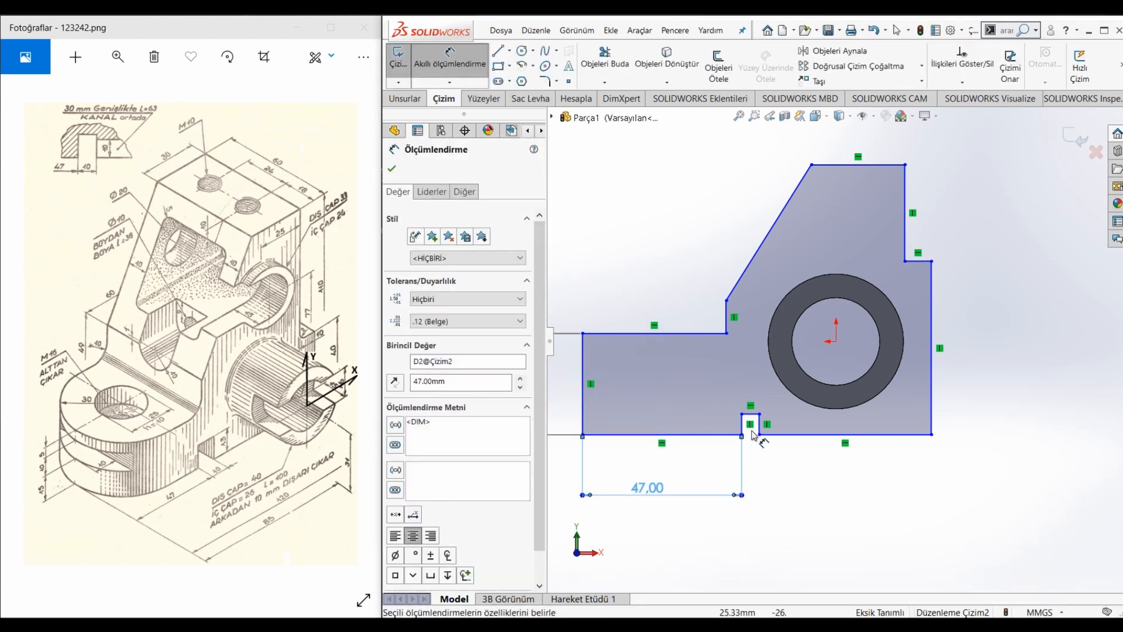
# Dimension the base notch 10 mm wide and 13 mm deep along its side nearest the ring.
pyautogui.click(752, 415)
pyautogui.click(753, 397)
pyautogui.write('10')
pyautogui.press('Return')
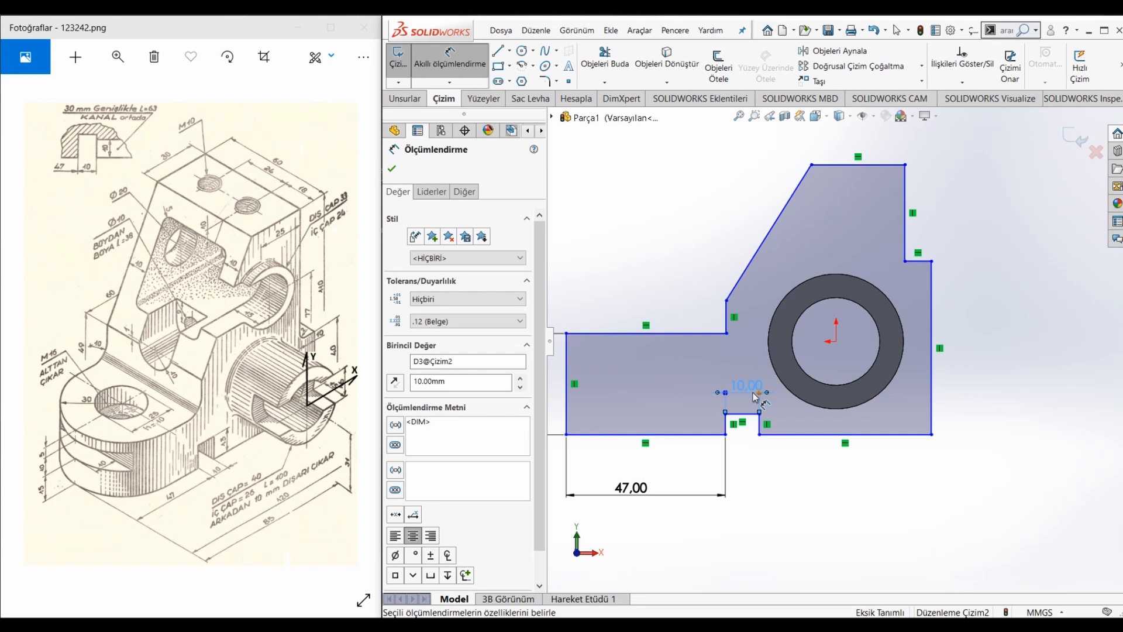
pyautogui.click(759, 424)
pyautogui.click(780, 423)
pyautogui.write('10')
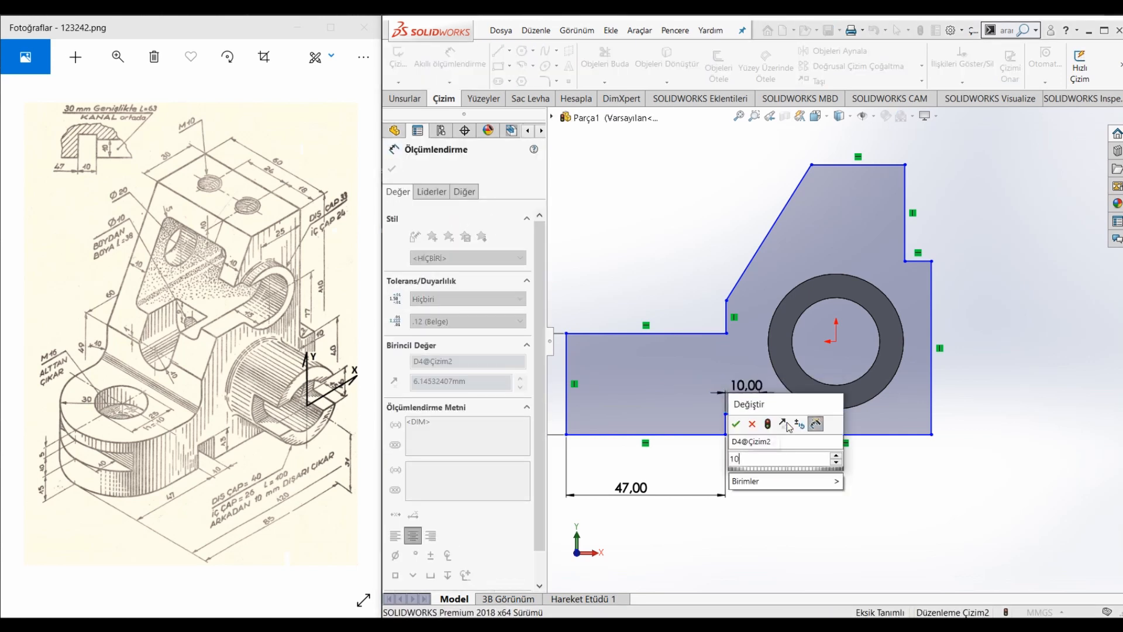
pyautogui.press('BackSpace')
pyautogui.write('3')
pyautogui.press('Return')
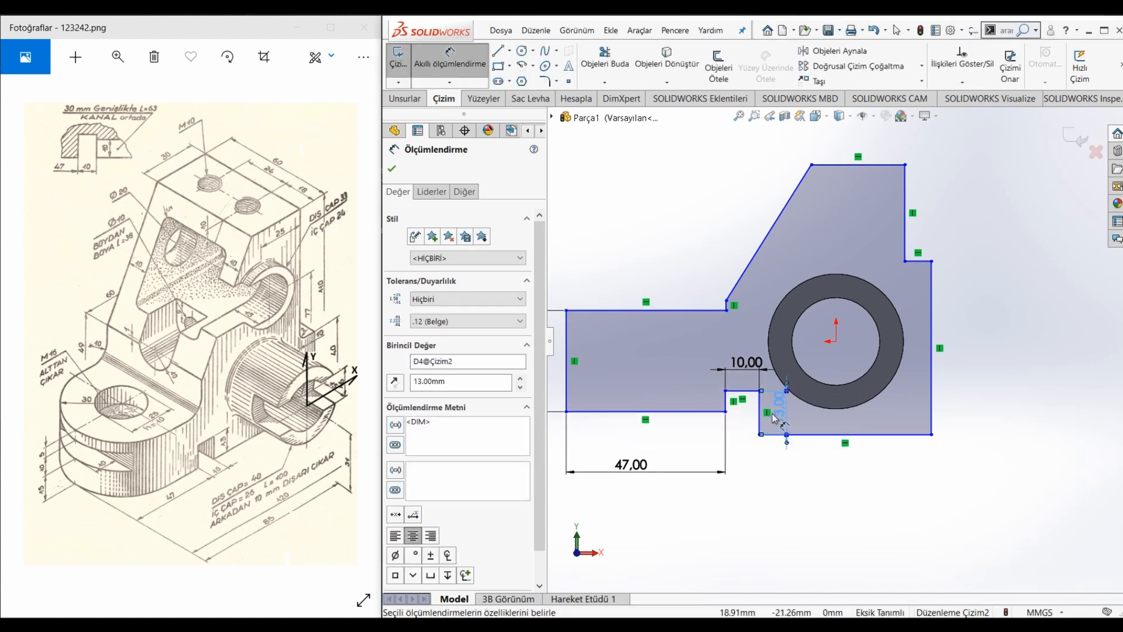
pyautogui.press('Escape')
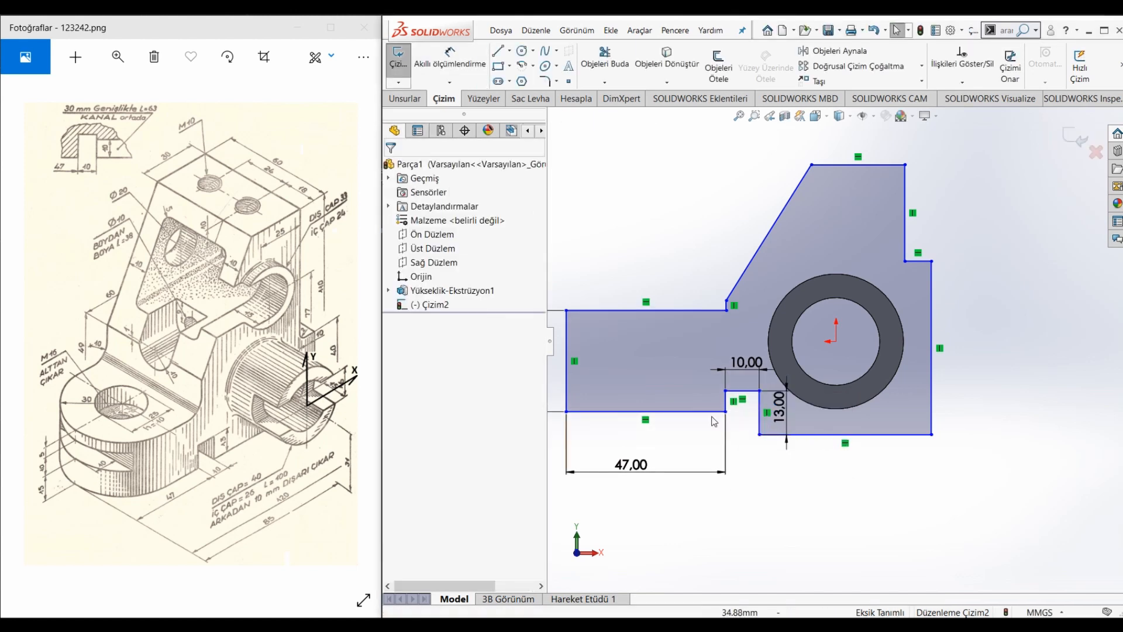
# Make the two base segments on either side of the notch collinear.
pyautogui.click(706, 412)
pyautogui.keyDown('ctrl'); pyautogui.click(815, 434); pyautogui.keyUp('ctrl')
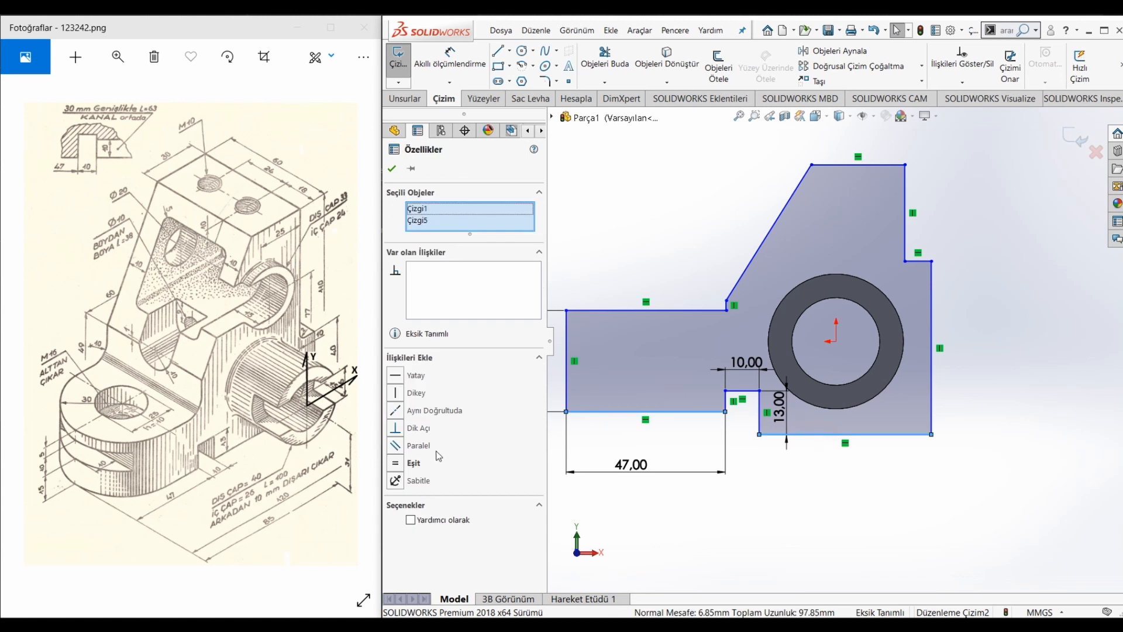
pyautogui.click(395, 413)
pyautogui.click(782, 468)
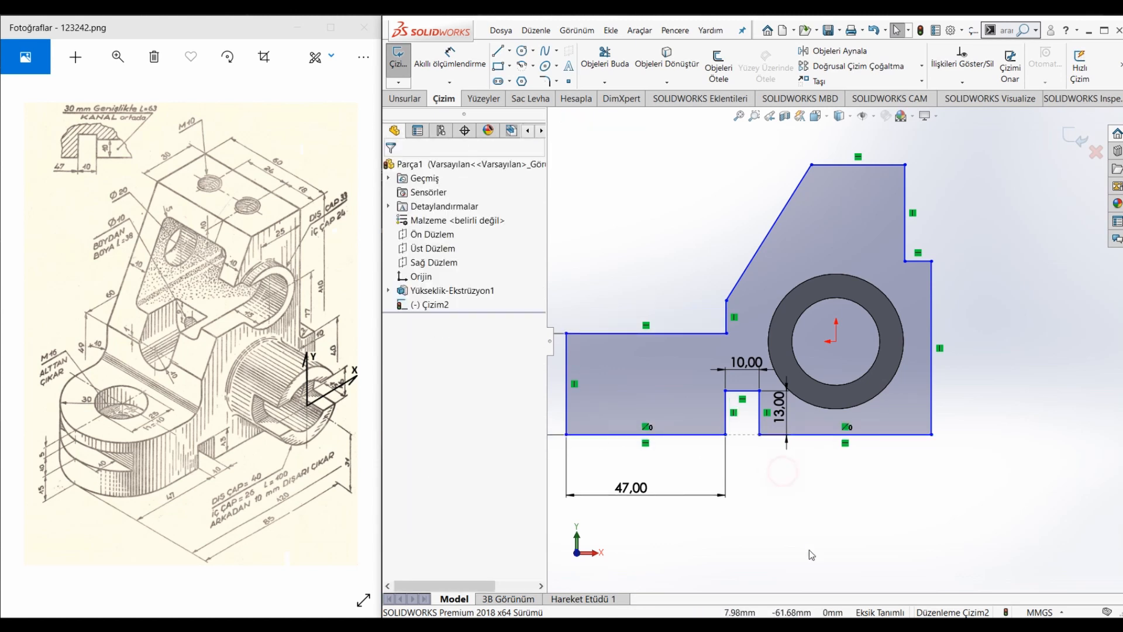
# Dimension the vertical distance from the base edge to the origin at 31 mm.
pyautogui.moveTo(810, 550); pyautogui.dragTo(810, 468, button='right')
pyautogui.click(875, 434)
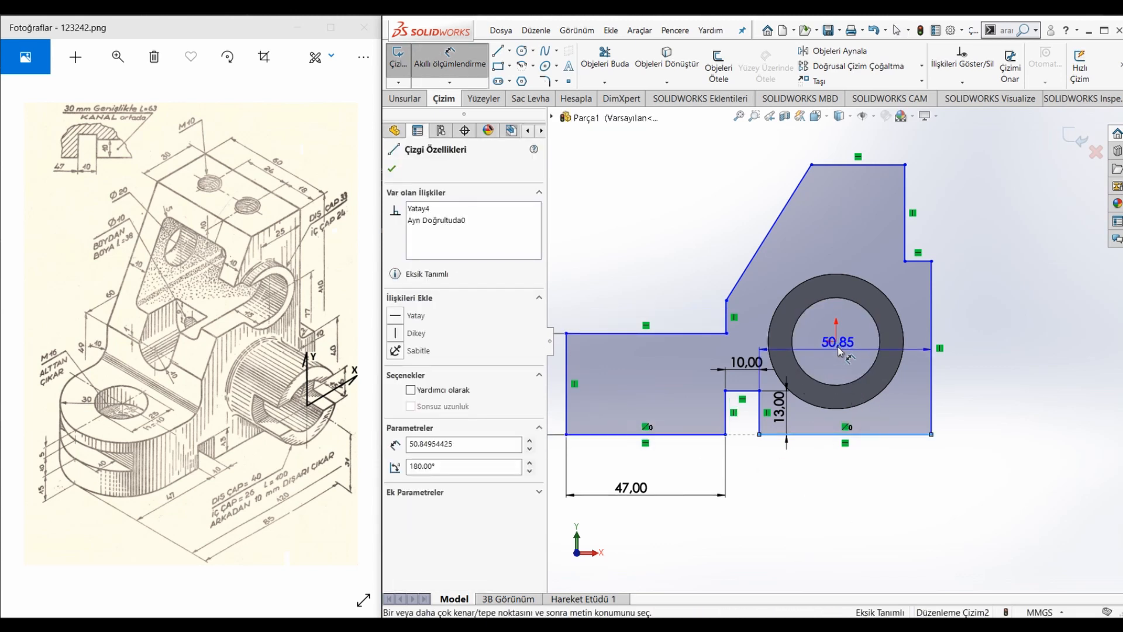
pyautogui.click(837, 341)
pyautogui.click(1004, 389)
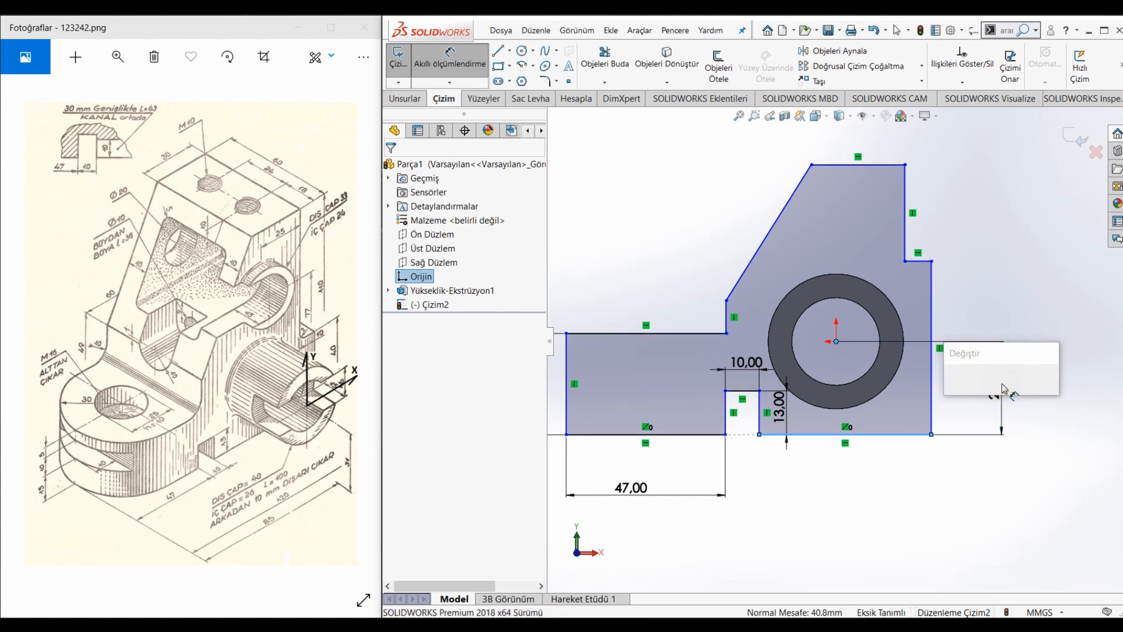
pyautogui.press('Return')
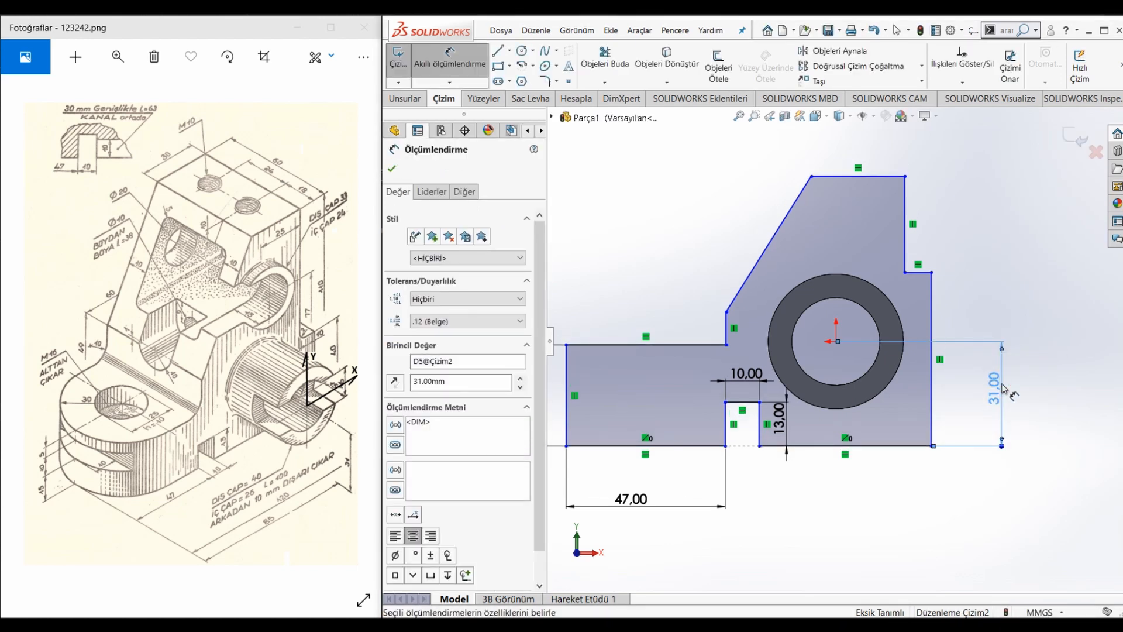
# Dimension the horizontal distance from the low block's outer vertical edge to the origin at 85 mm.
pyautogui.scroll(2, 837, 341)
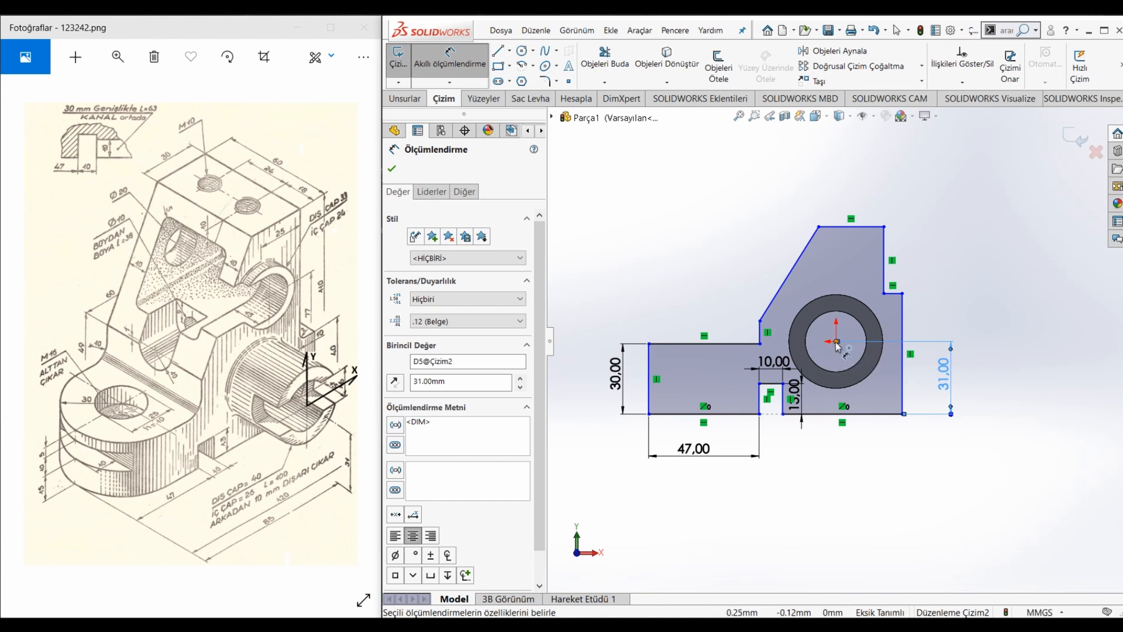
pyautogui.press('Escape')
pyautogui.click(646, 391)
pyautogui.click(836, 341)
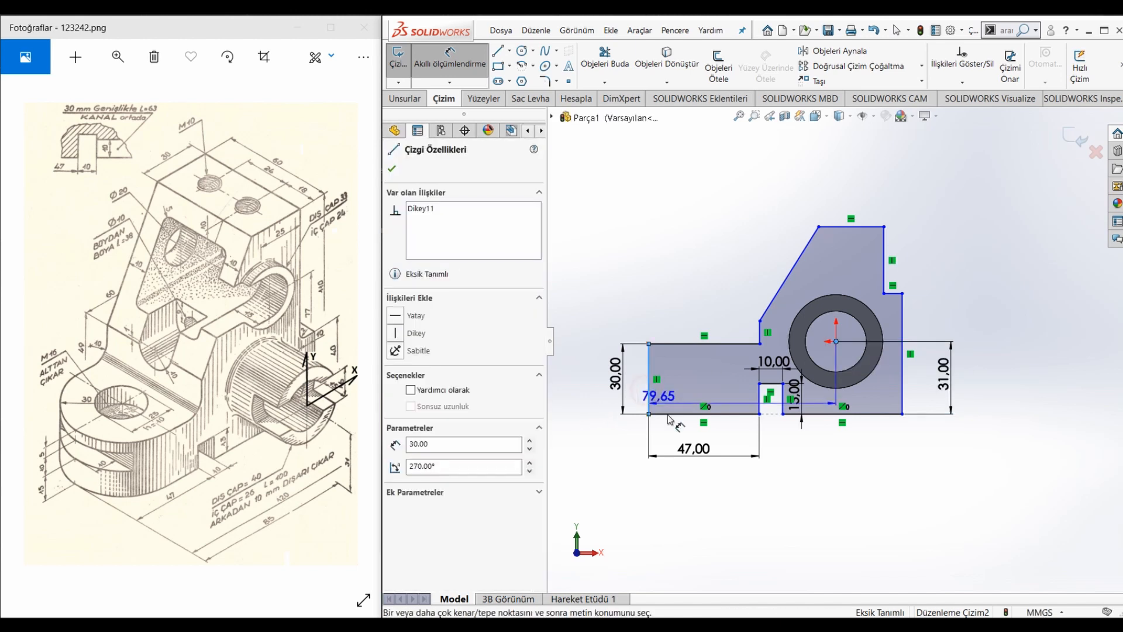
pyautogui.click(750, 515)
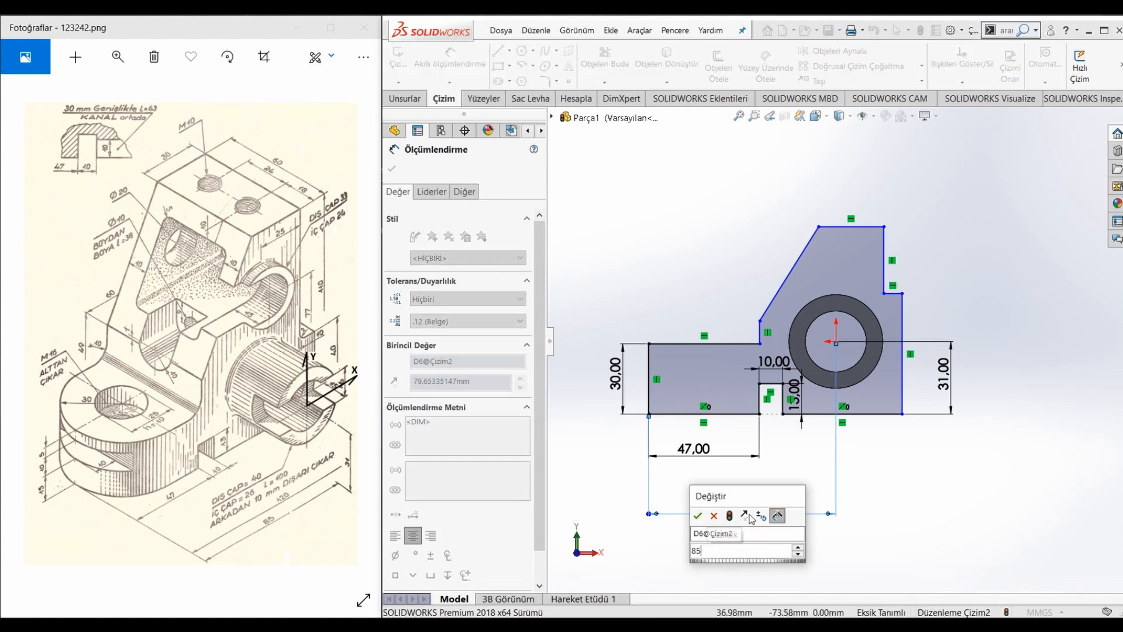
pyautogui.write('85')
pyautogui.press('Return')
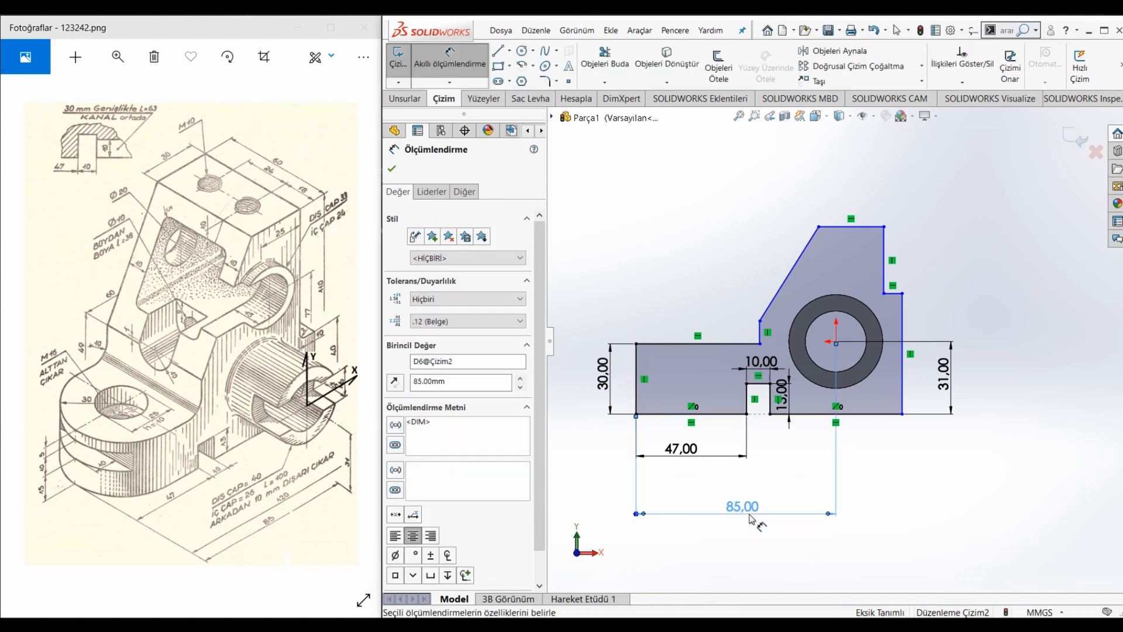
# Dimension the profile's overall length between its two outermost vertical edges at 120 mm.
pyautogui.click(636, 393)
pyautogui.click(902, 393)
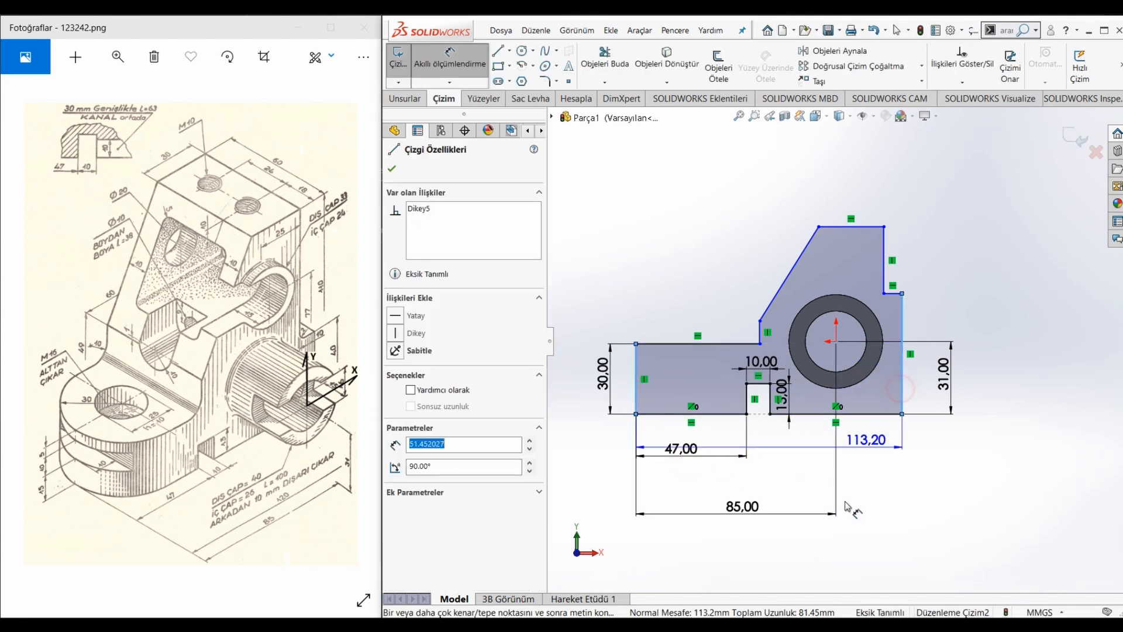
pyautogui.click(769, 547)
pyautogui.write('120')
pyautogui.press('Return')
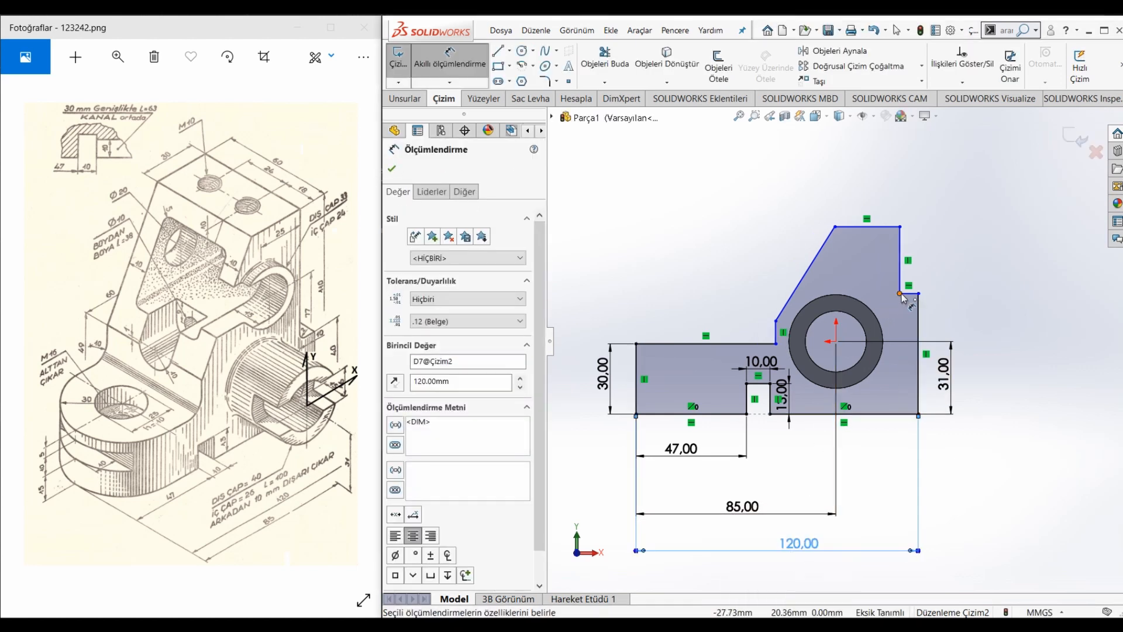
# Dimension the small step beside the ring 10 mm wide and its height above the base edge at 40 mm.
pyautogui.click(909, 293)
pyautogui.click(934, 322)
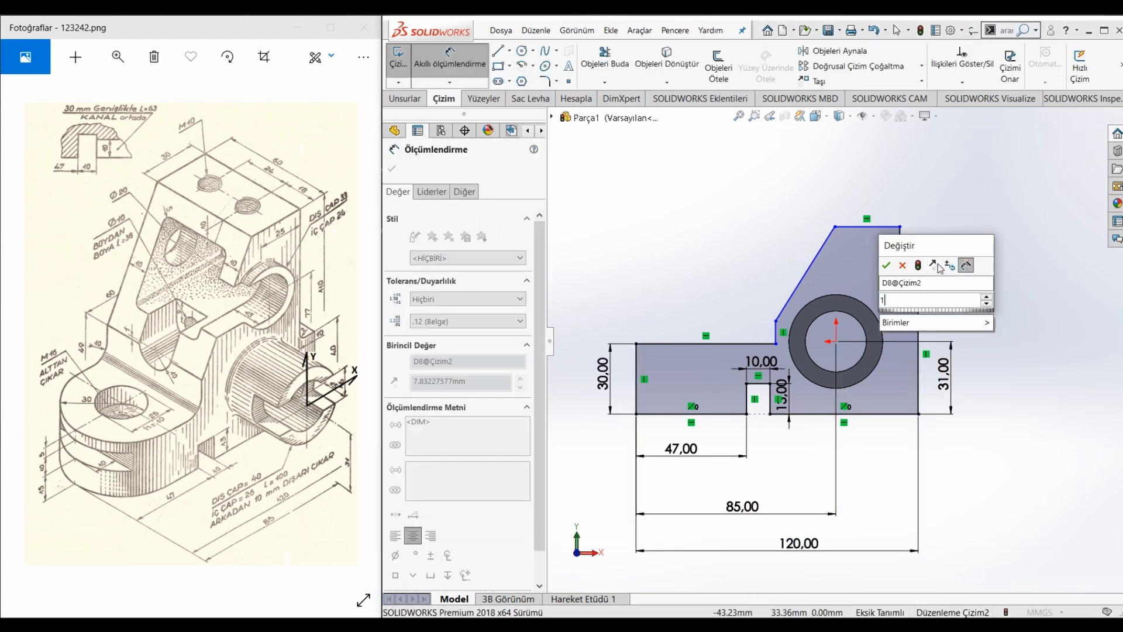
pyautogui.write('10')
pyautogui.press('Return')
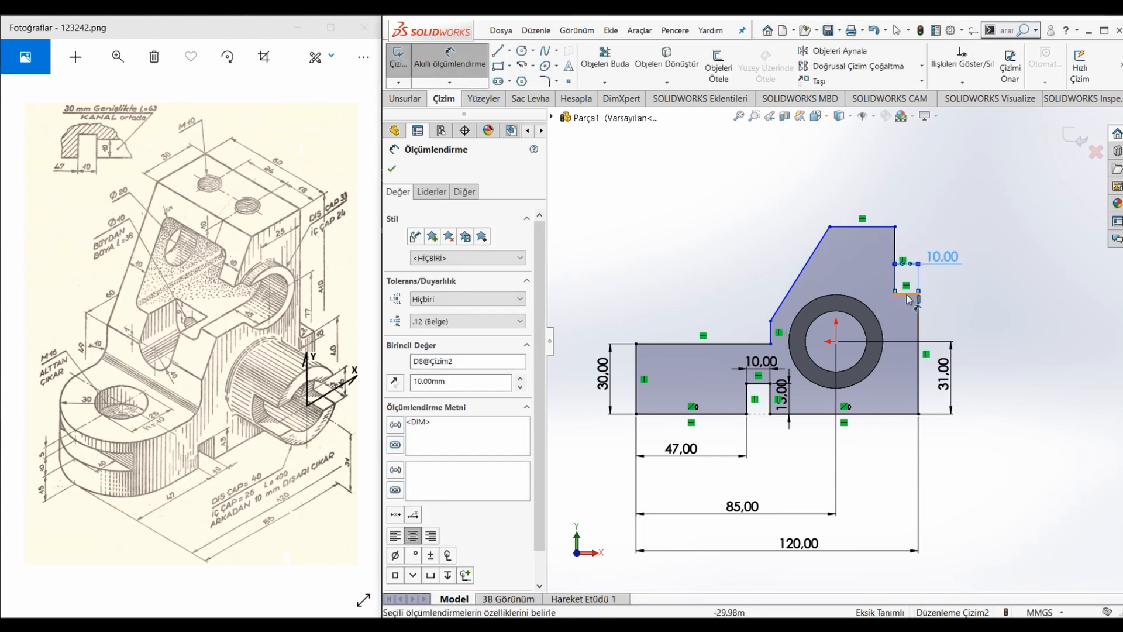
pyautogui.click(910, 294)
pyautogui.click(877, 414)
pyautogui.click(1008, 370)
pyautogui.write('40')
pyautogui.press('Return')
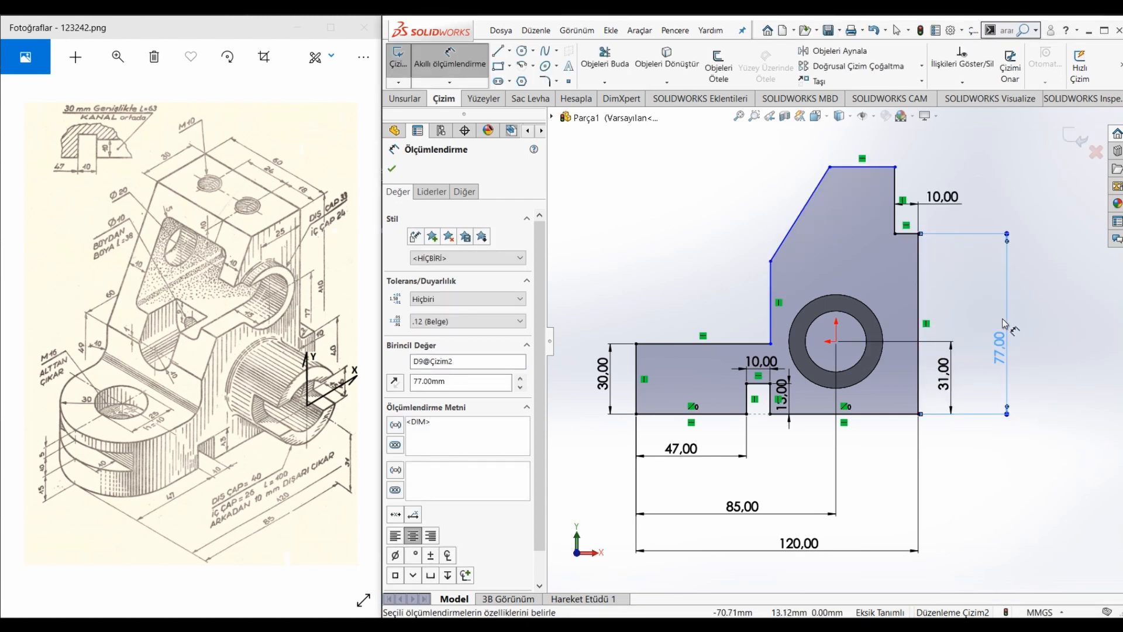
pyautogui.doubleClick(999, 348)
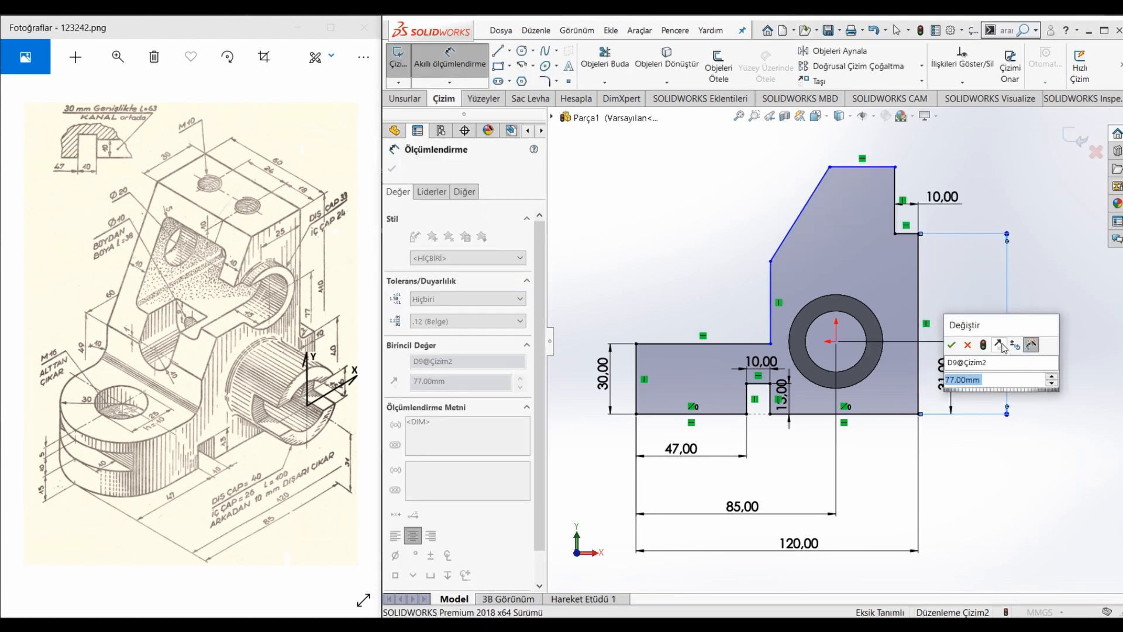
pyautogui.write('40')
pyautogui.press('Return')
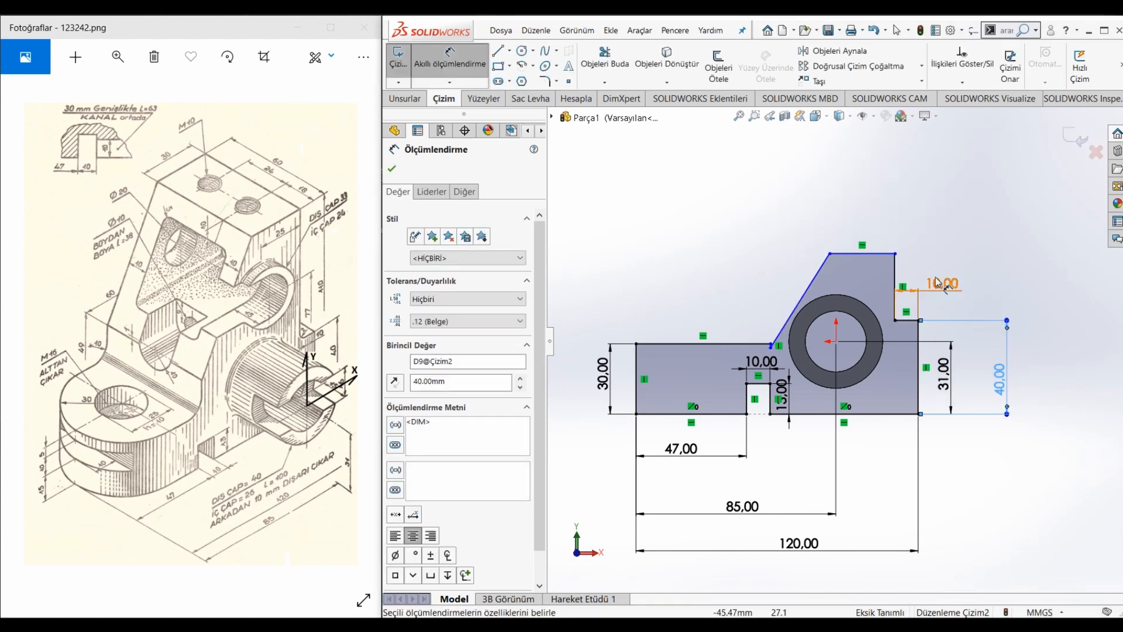
# Dimension the profile's top edge to 30 mm and its overall height above the base edge to 110 mm.
pyautogui.click(873, 254)
pyautogui.click(876, 192)
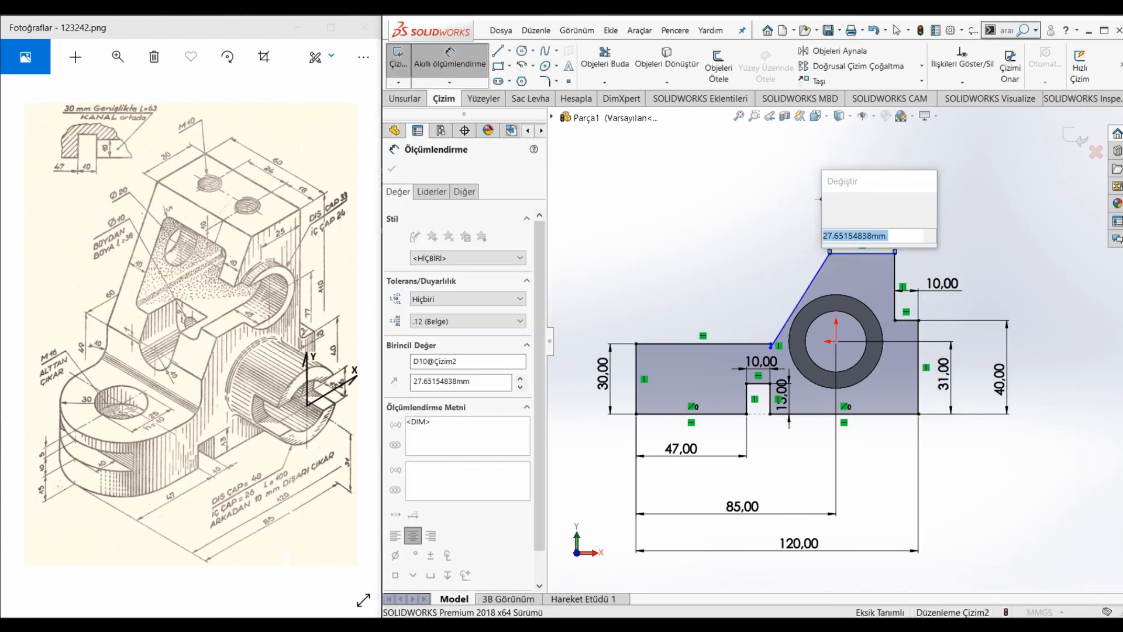
pyautogui.write('30')
pyautogui.press('Return')
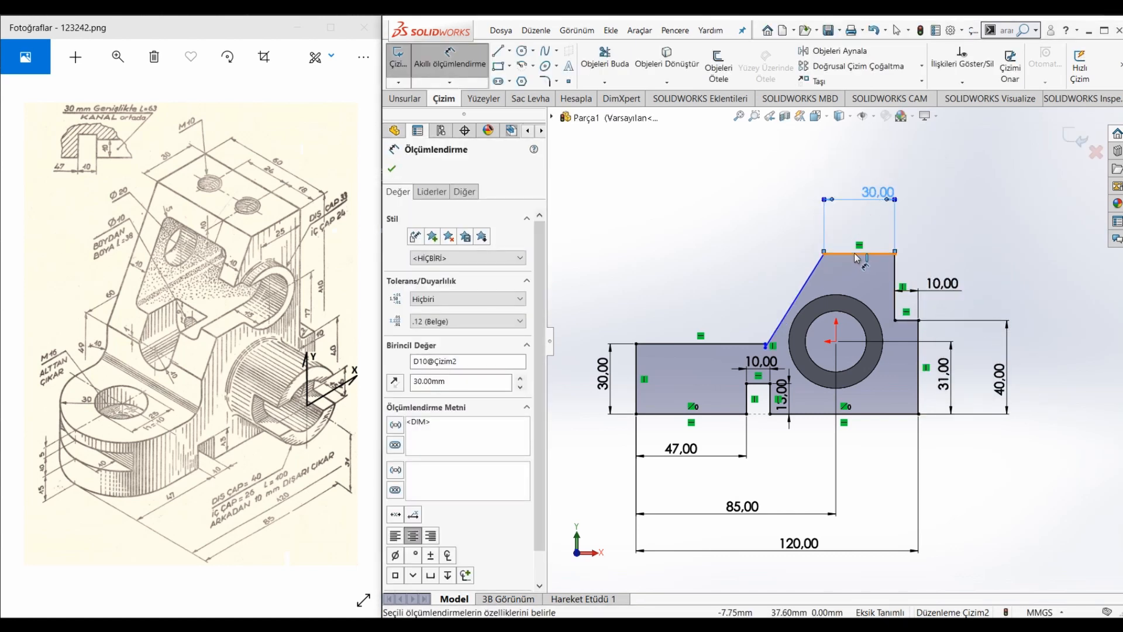
pyautogui.click(857, 254)
pyautogui.click(860, 414)
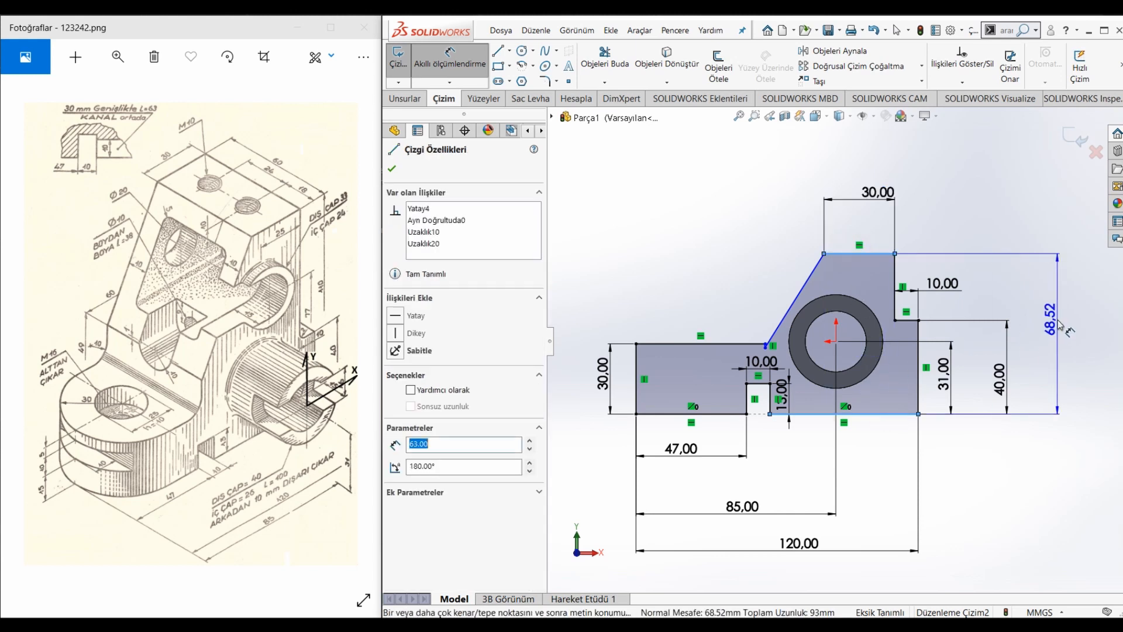
pyautogui.click(1060, 324)
pyautogui.press('Escape')
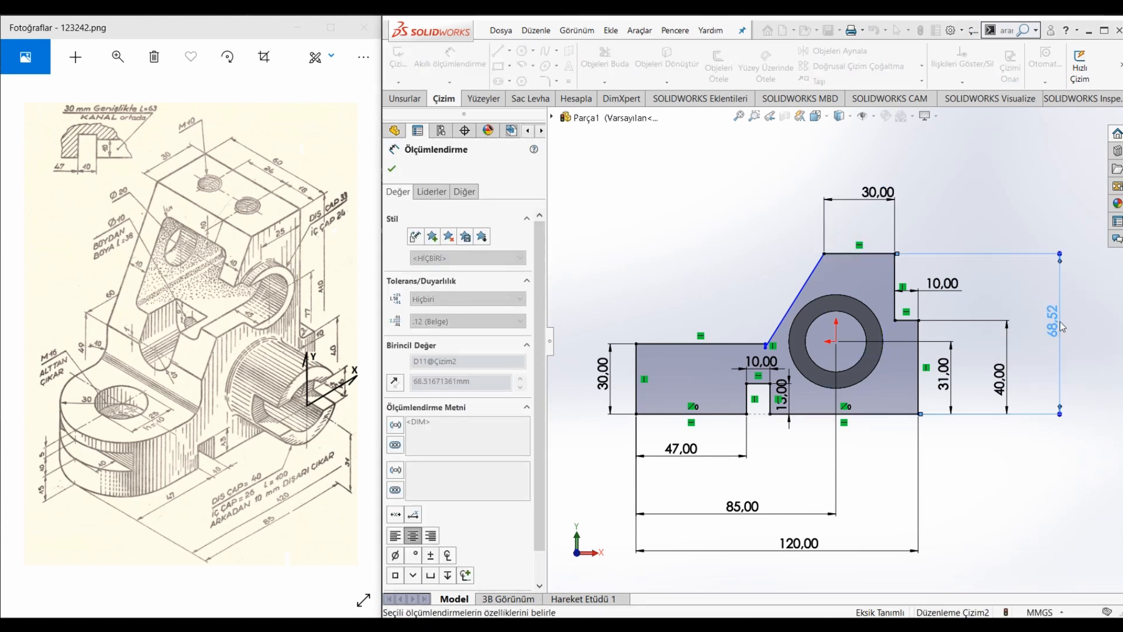
pyautogui.scroll(1, 846, 315)
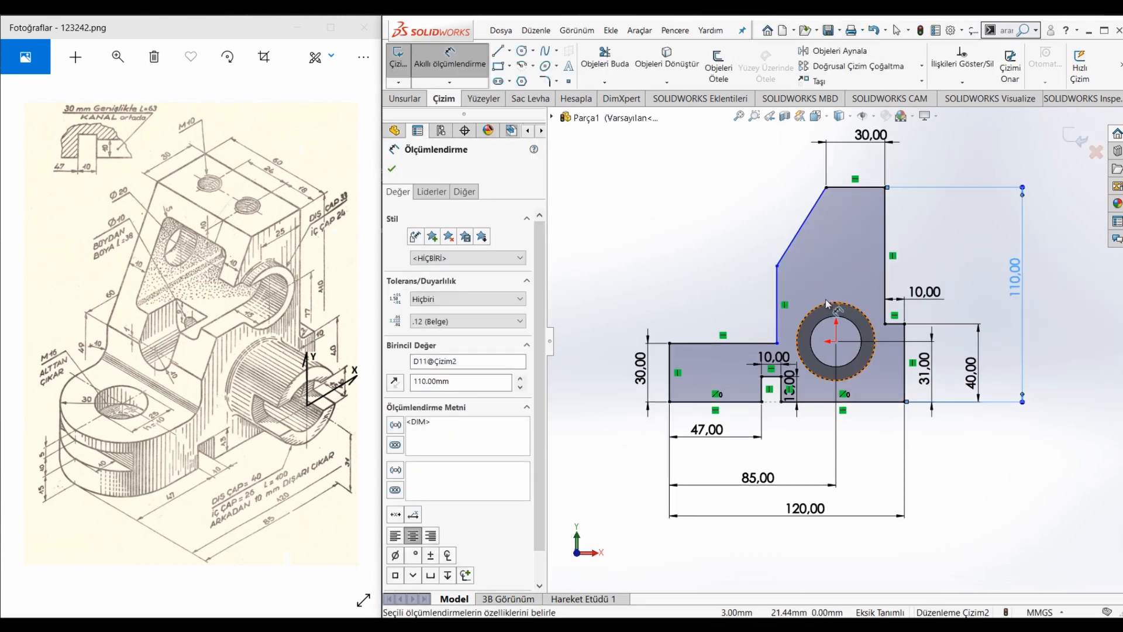
# Dimension the height from the base edge to the lower end of the sloped edge at 49 mm.
pyautogui.click(777, 267)
pyautogui.click(820, 403)
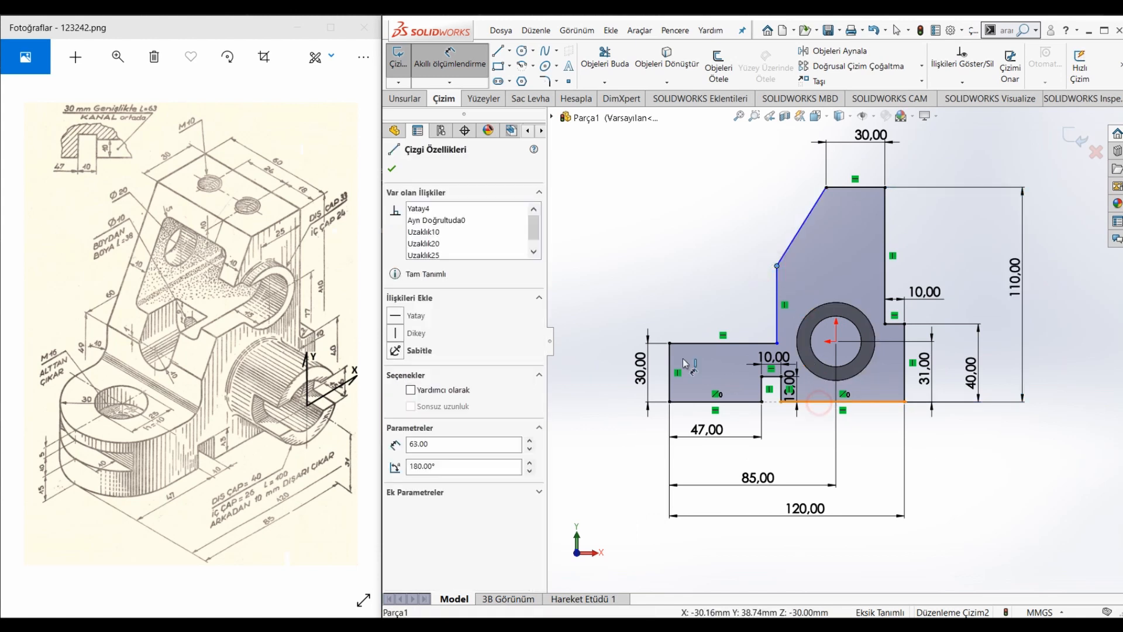
pyautogui.click(588, 333)
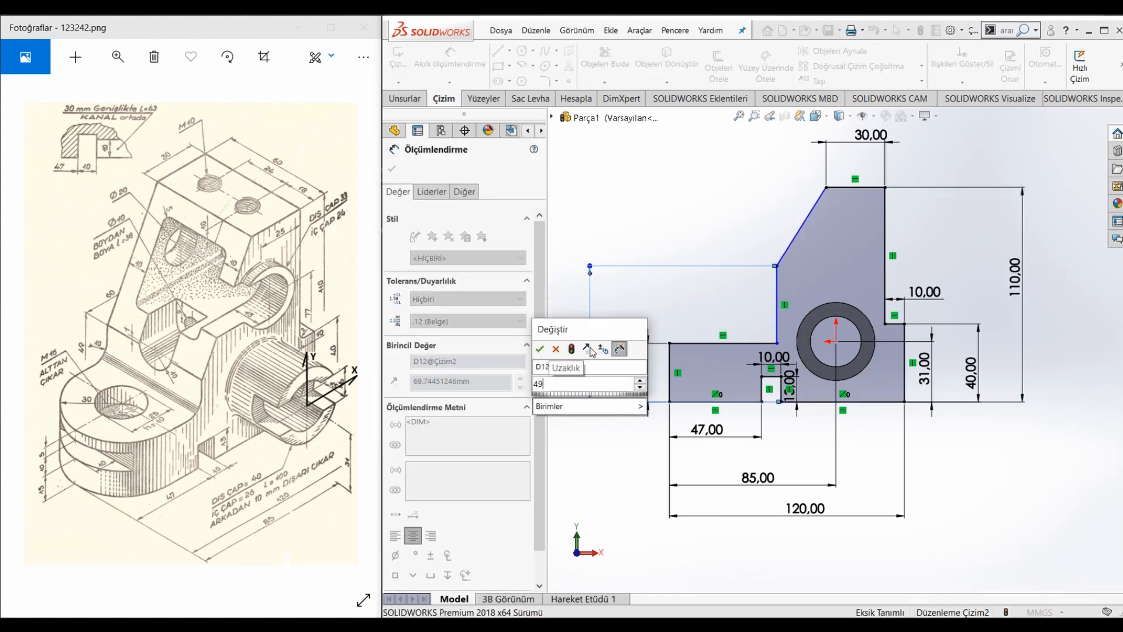
pyautogui.write('49')
pyautogui.press('Return')
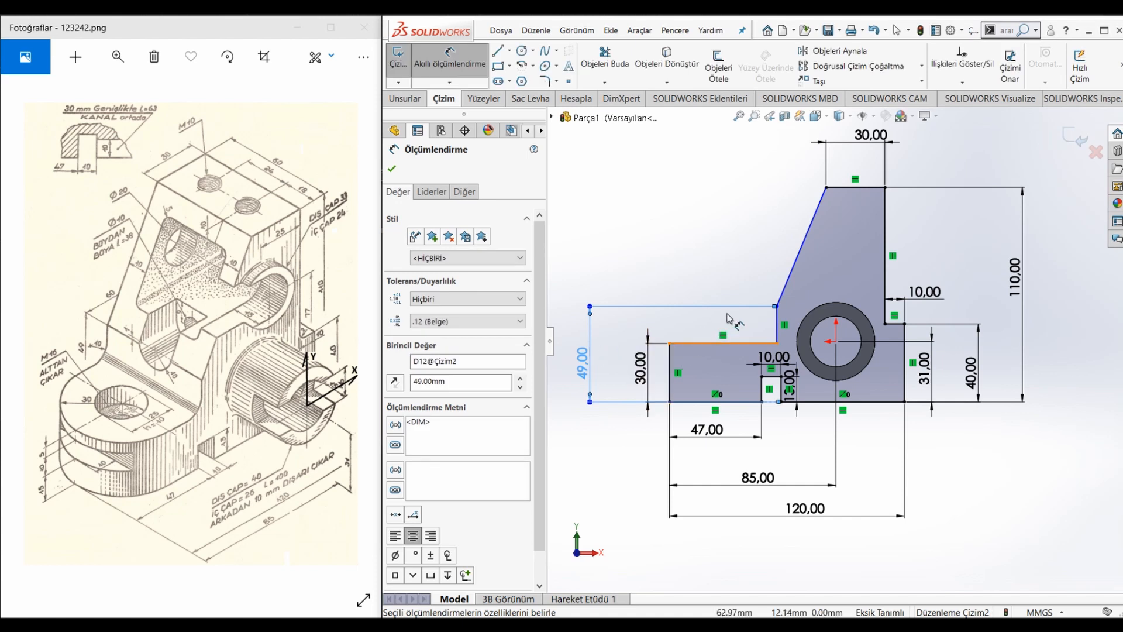
pyautogui.scroll(-1, 785, 284)
pyautogui.scroll(1, 741, 321)
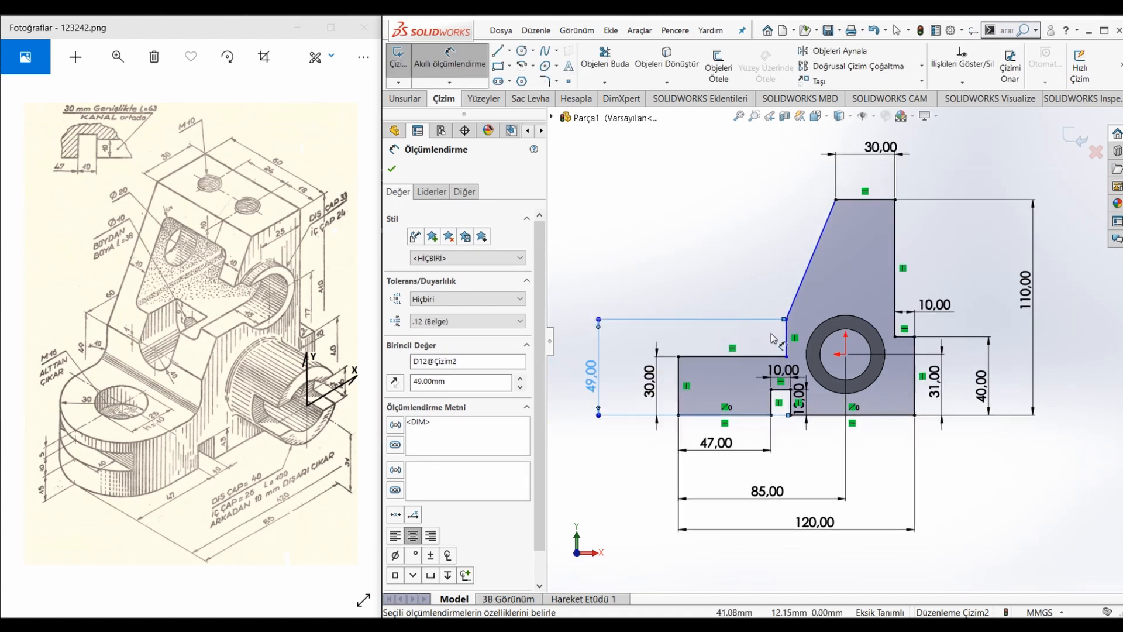
# Dimension the horizontal distance between the short vertical edge below the slope and the profile's opposite outer edge at 60 mm.
pyautogui.click(787, 345)
pyautogui.click(914, 354)
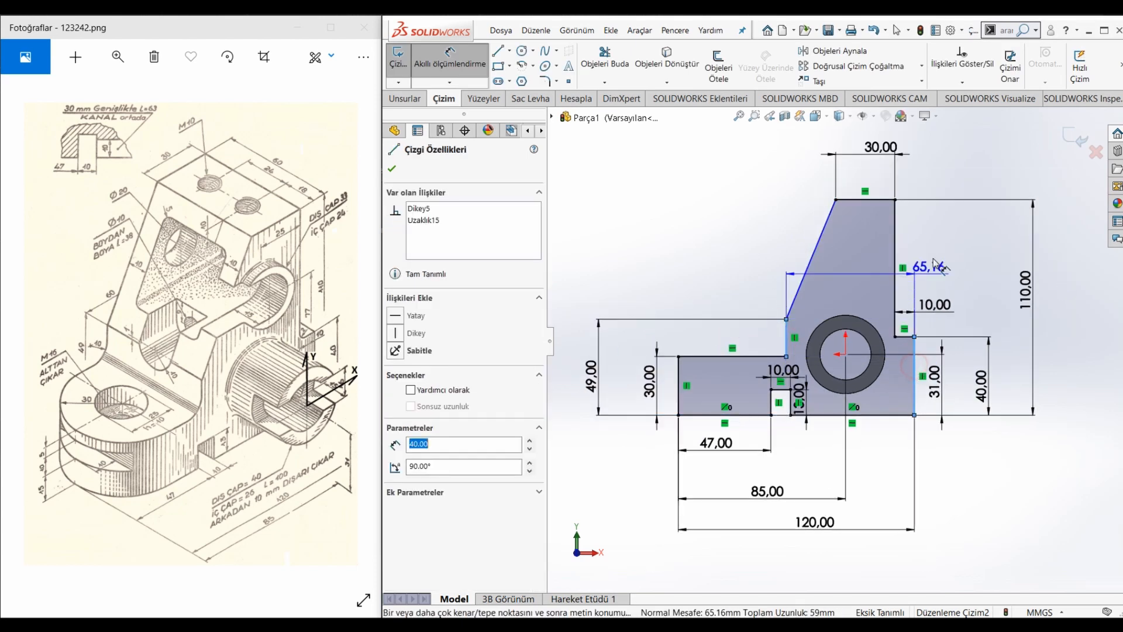
pyautogui.click(938, 255)
pyautogui.write('60')
pyautogui.press('Return')
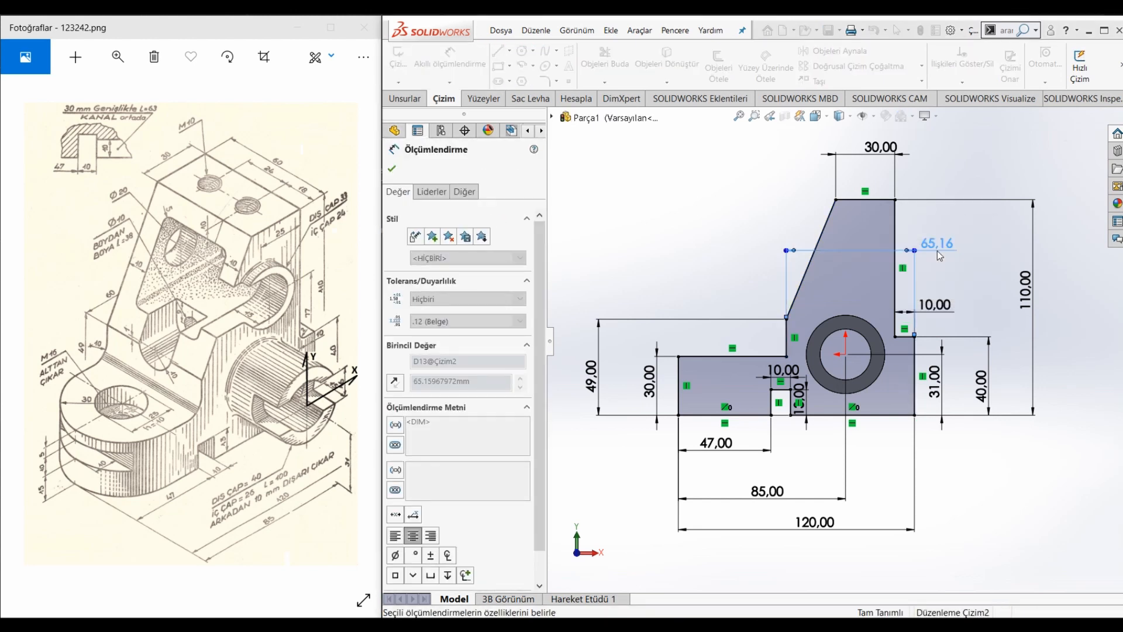
pyautogui.click(694, 258)
# Extrude the body profile 60 mm away from the ring boss, merging it with the existing solid.
pyautogui.click(421, 101)
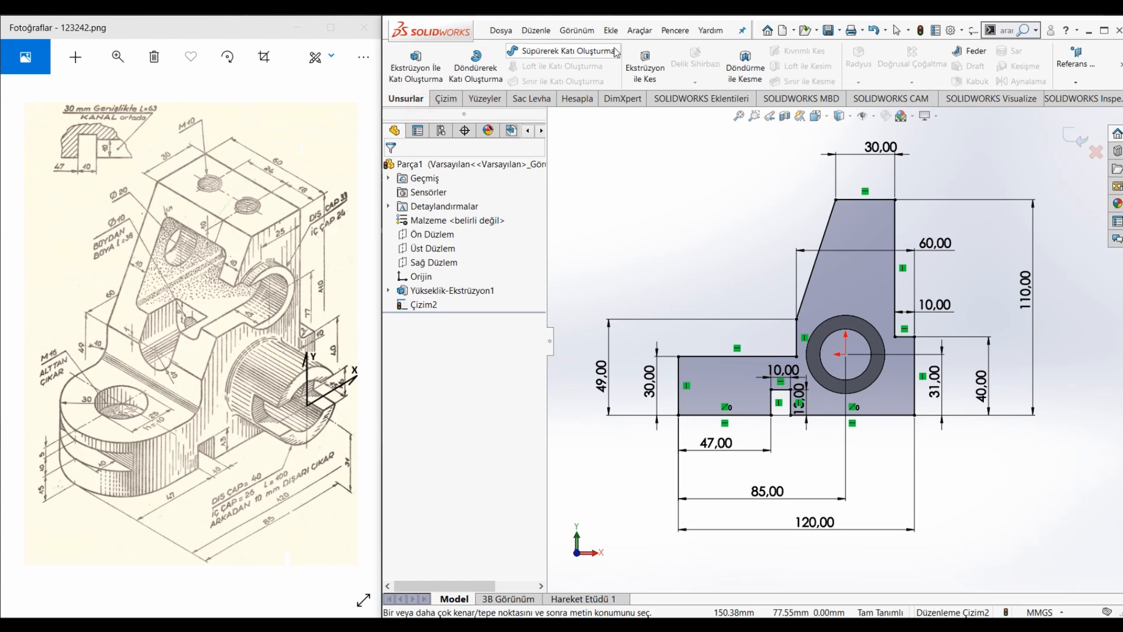
pyautogui.click(442, 81)
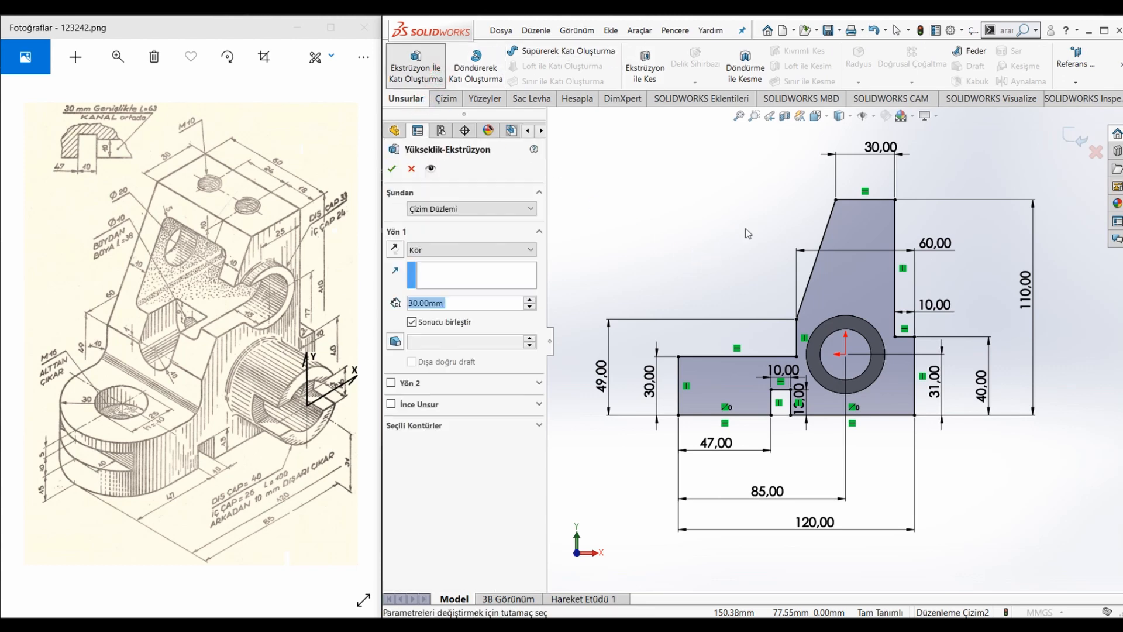
pyautogui.click(501, 303)
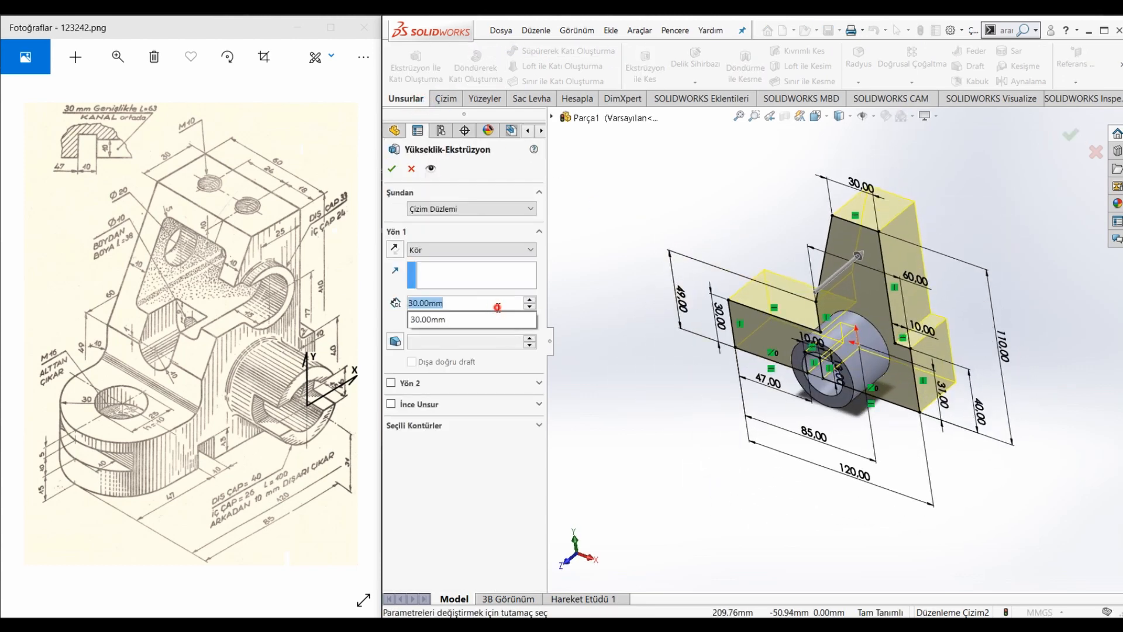
pyautogui.write('49')
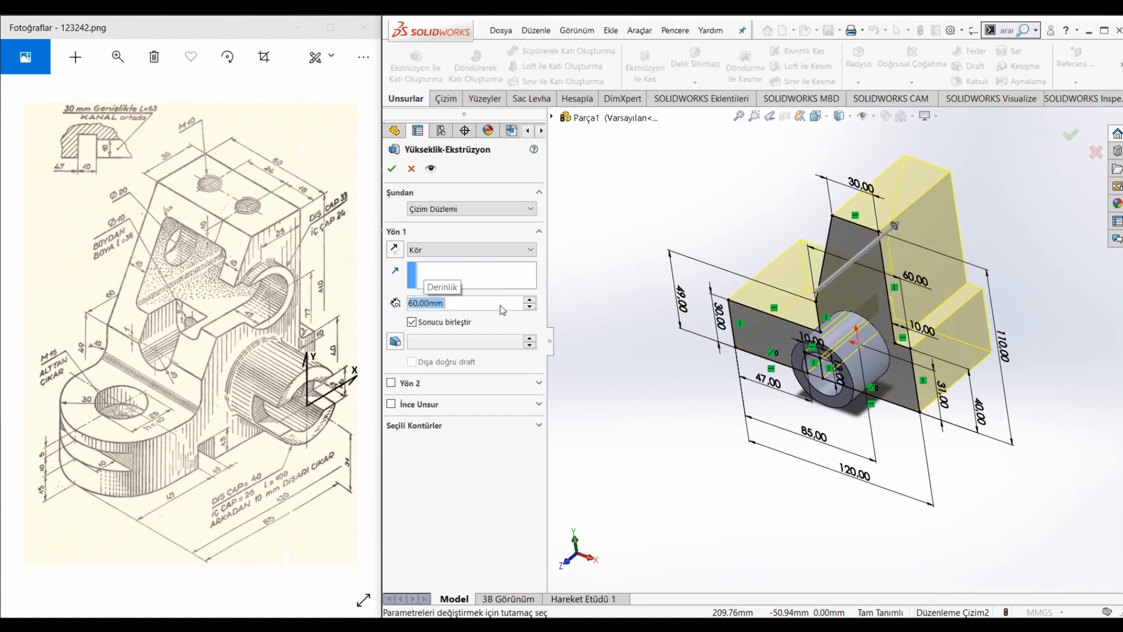
pyautogui.press('Return')
pyautogui.click(621, 255)
# Apply a full round fillet to the low block's end, using its end face as centre and both side faces.
pyautogui.moveTo(649, 250); pyautogui.dragTo(779, 294, button='middle')
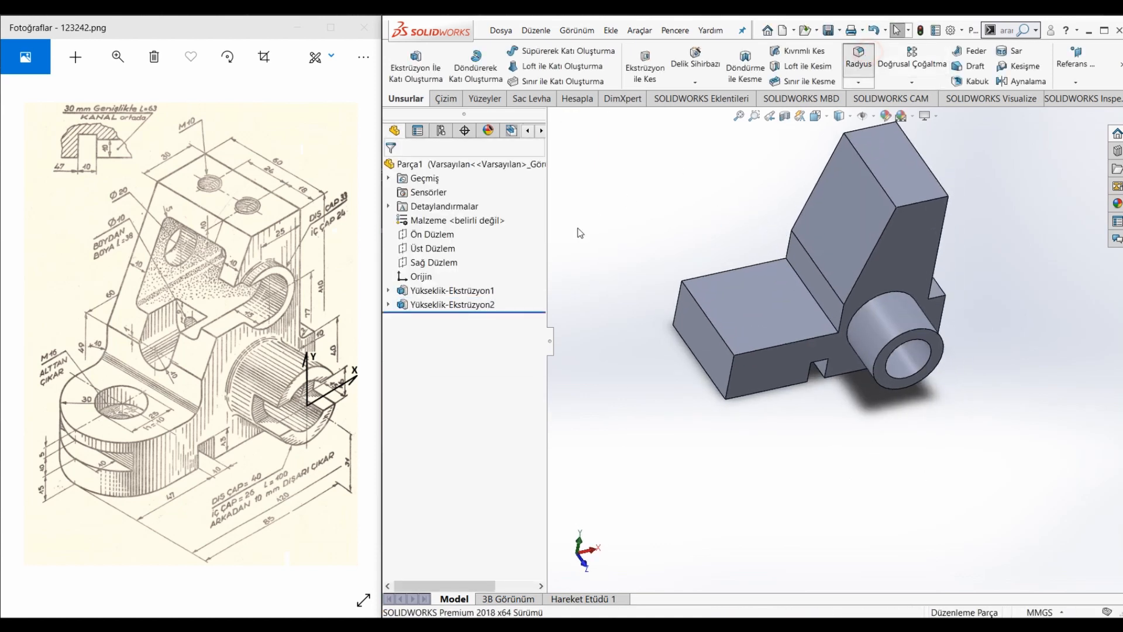
pyautogui.click(479, 229)
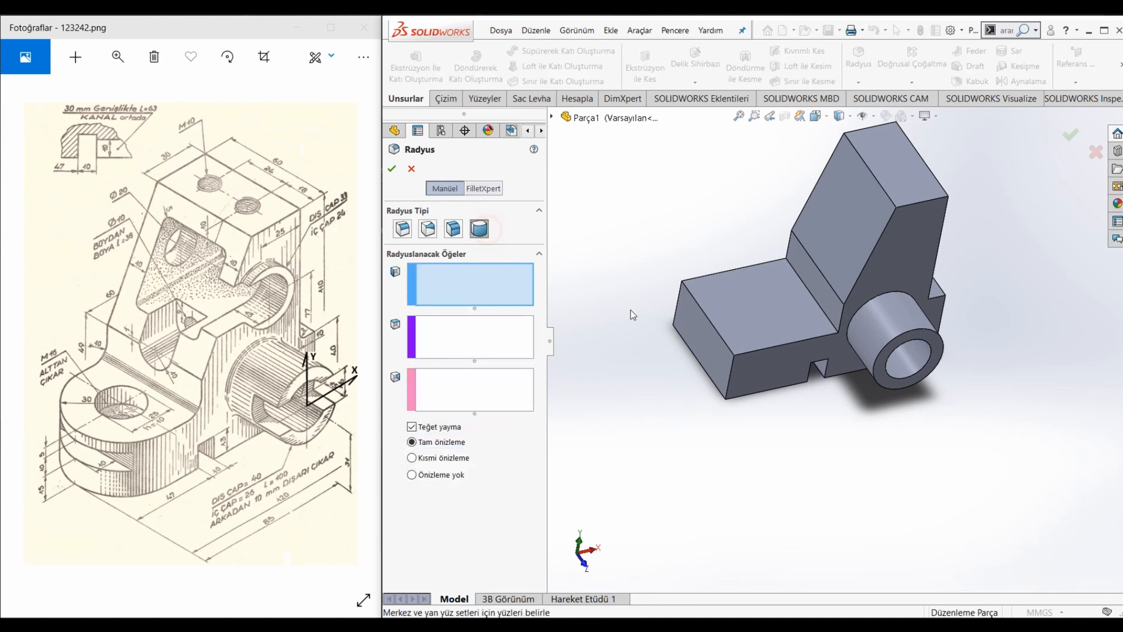
pyautogui.click(744, 353)
pyautogui.click(695, 335)
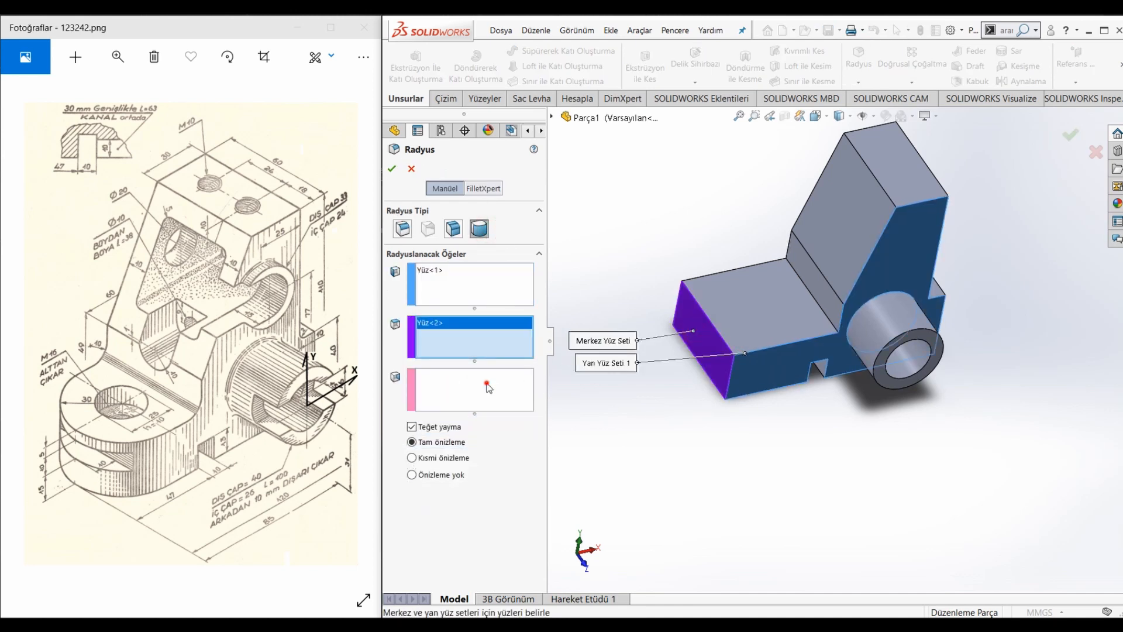
pyautogui.moveTo(694, 335); pyautogui.dragTo(747, 319, button='middle')
pyautogui.click(703, 275)
pyautogui.rightClick(703, 275)
# Sketch a circle about 17 mm in diameter on the low block's top face, centred on the rounded end.
pyautogui.click(818, 330)
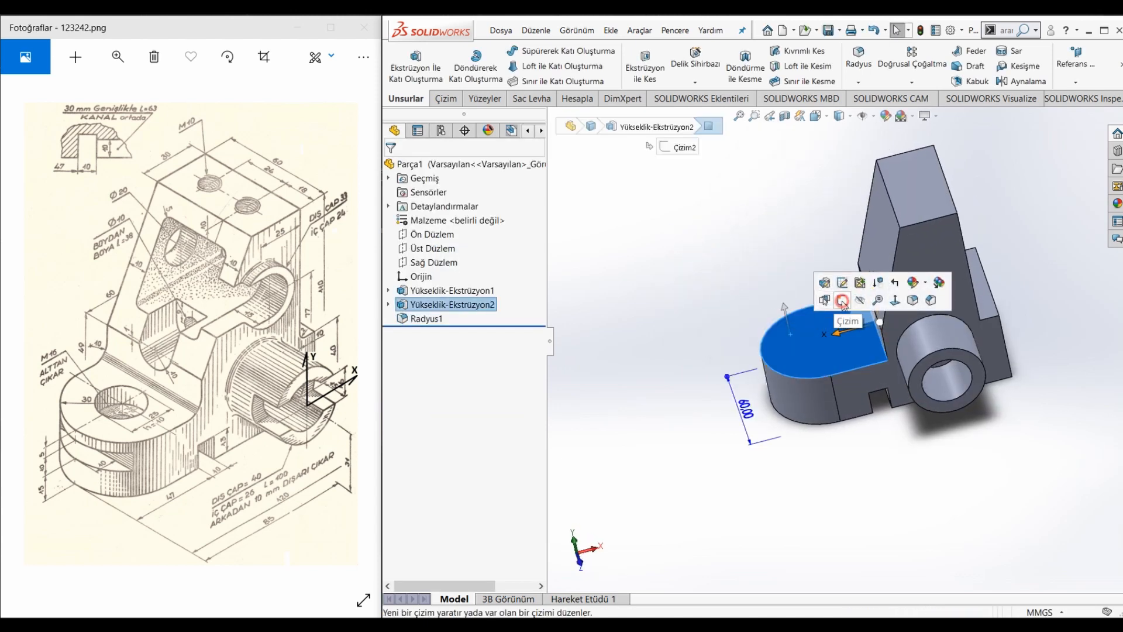
pyautogui.click(826, 300)
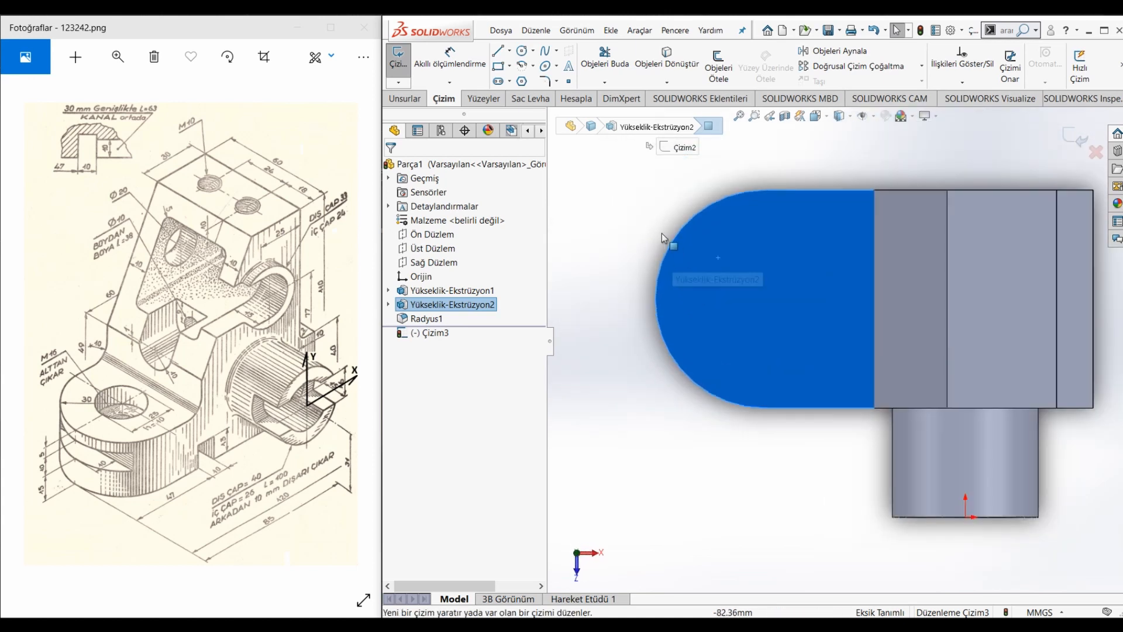
pyautogui.click(528, 54)
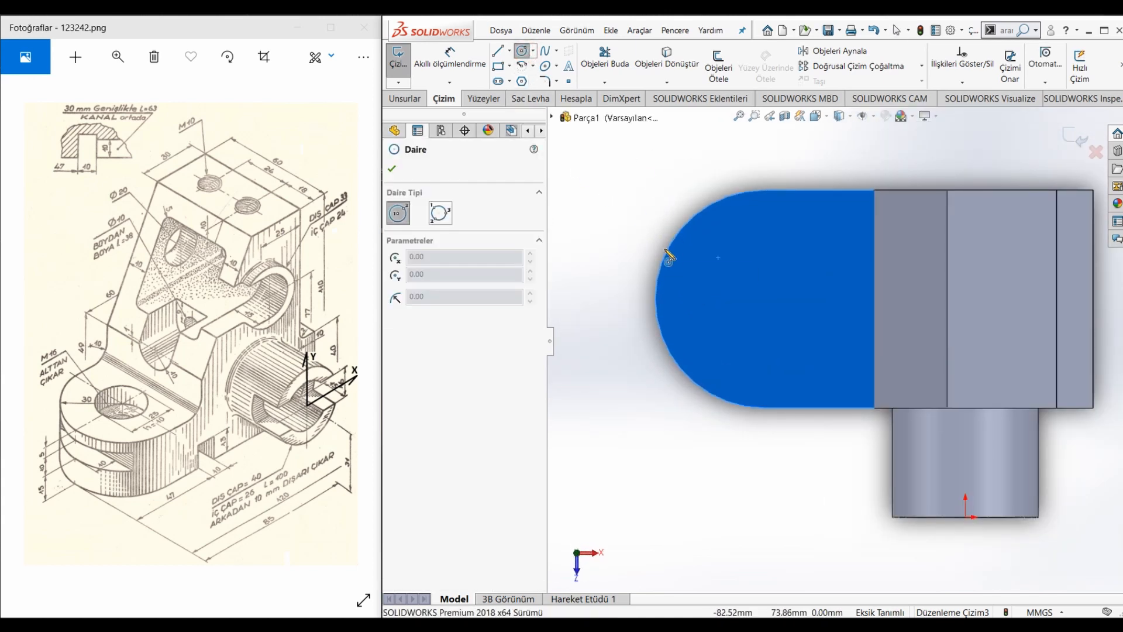
pyautogui.click(764, 300)
pyautogui.click(764, 330)
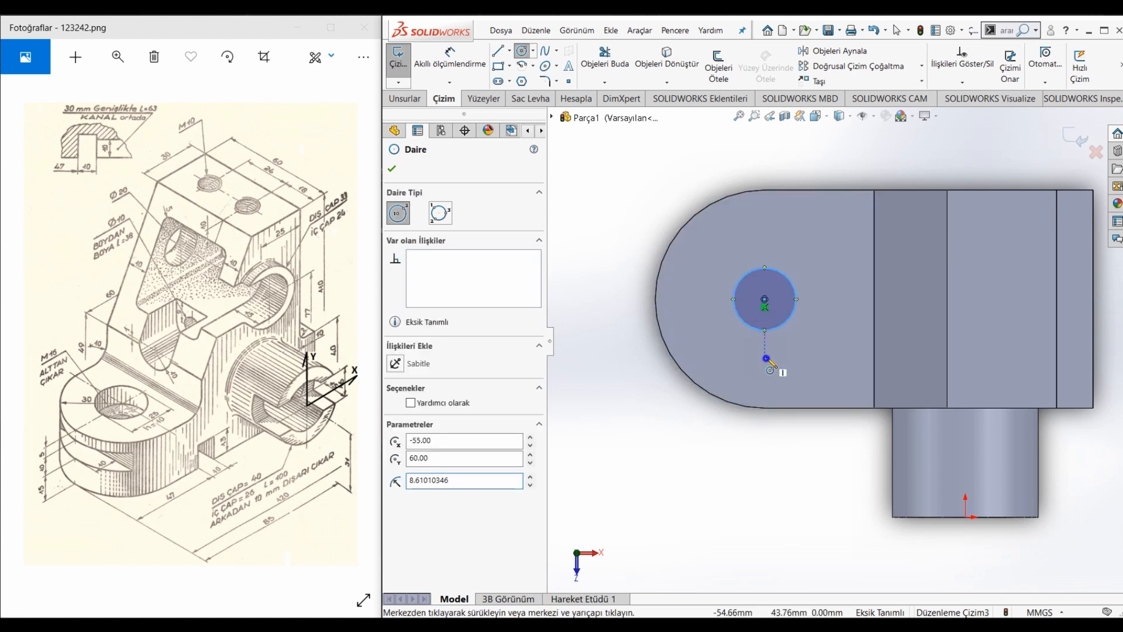
# Dimension the circle's diameter to 25 mm.
pyautogui.moveTo(765, 356); pyautogui.dragTo(780, 255, button='right')
pyautogui.click(789, 279)
pyautogui.click(816, 240)
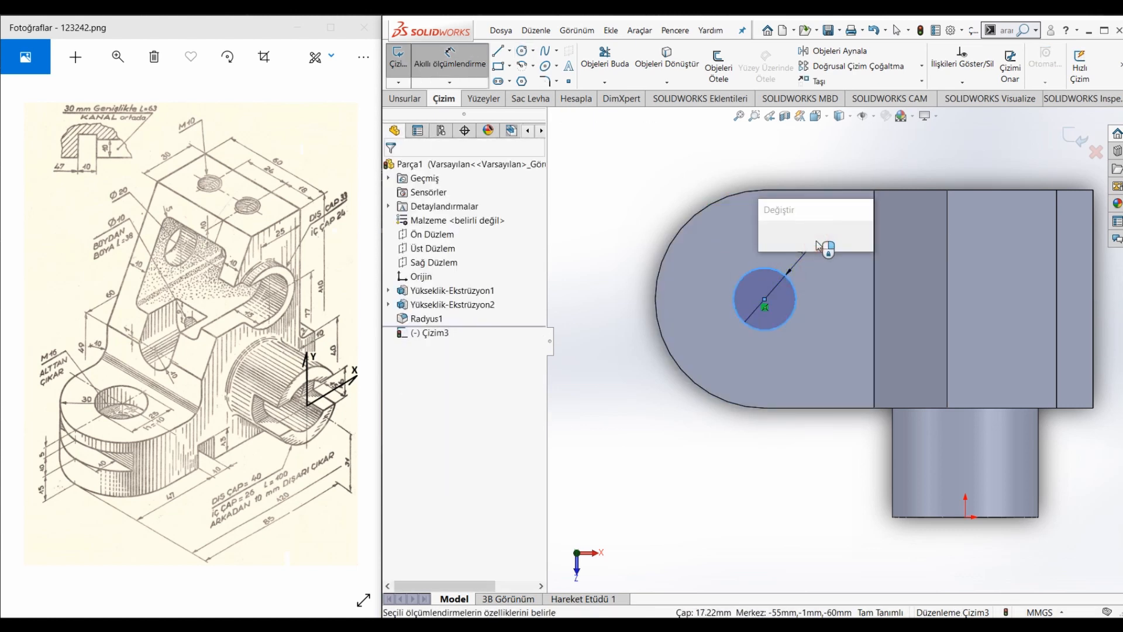
pyautogui.press('Return')
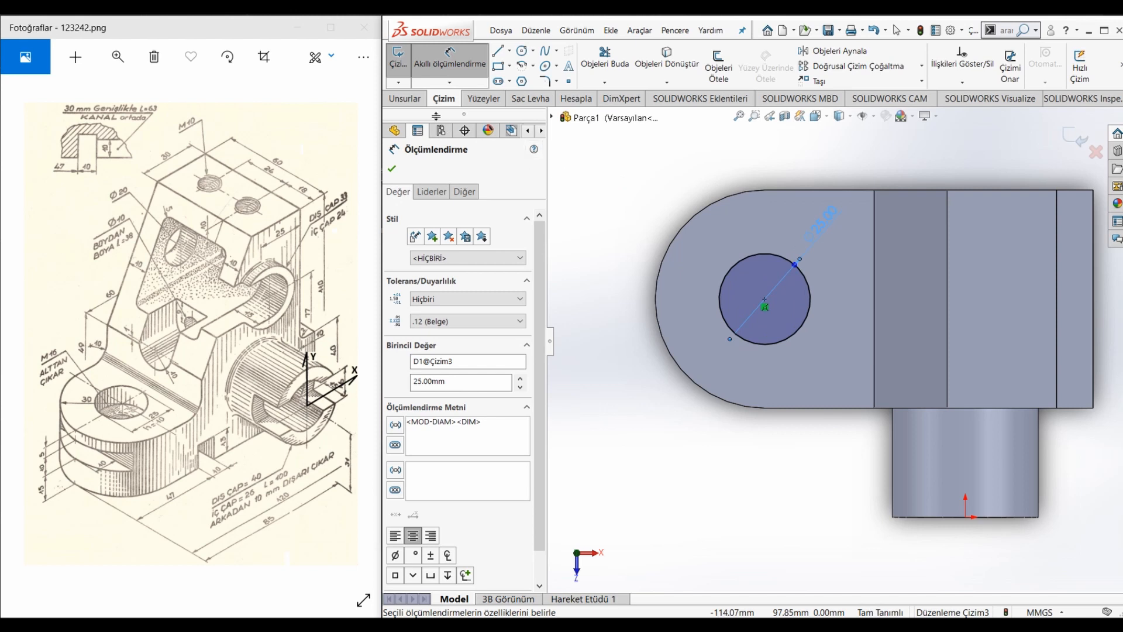
# Cut the 25 mm circle 10 mm deep into the low block's top face.
pyautogui.click(414, 101)
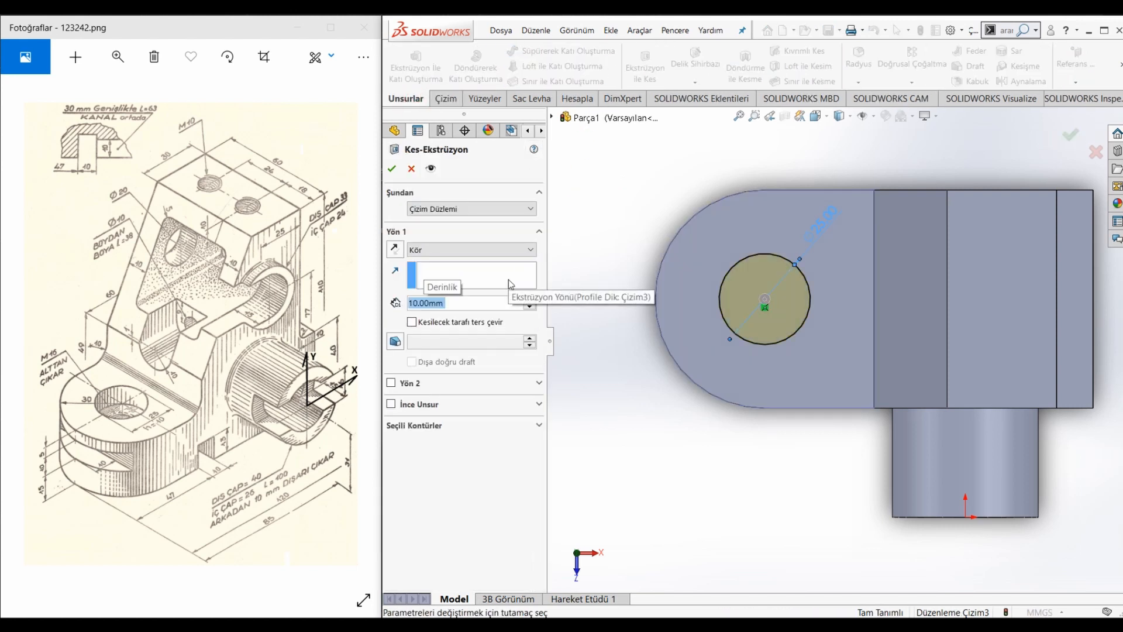
pyautogui.press('Return')
pyautogui.click(767, 294)
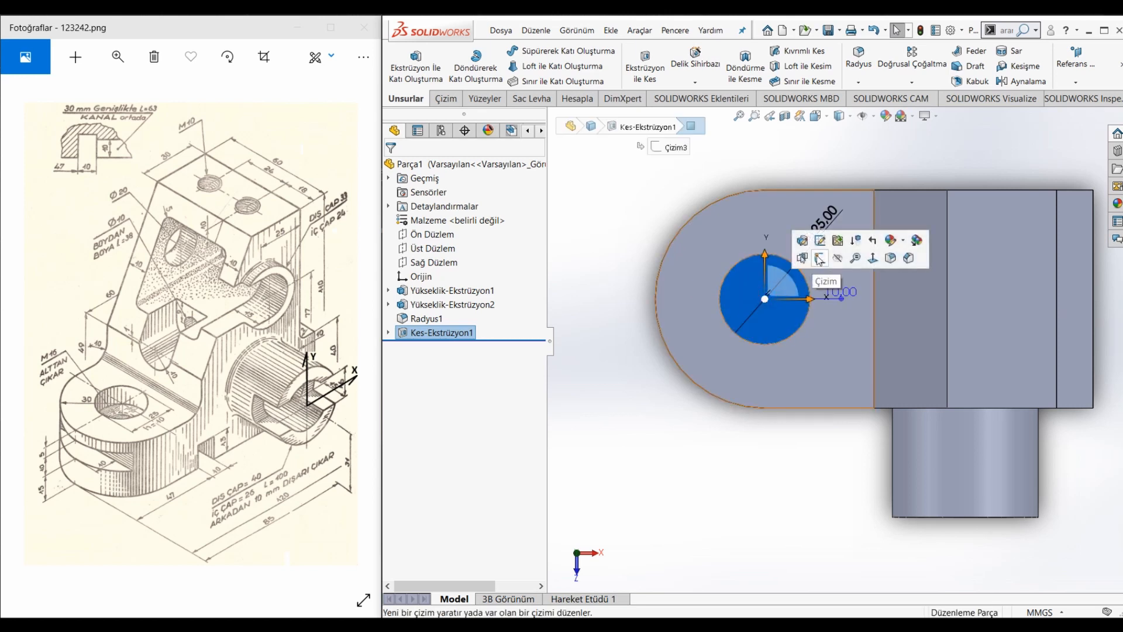
pyautogui.click(743, 170)
# Set up a Hole Wizard hole as an ISO tap drill, size M16, with a through-all end condition.
pyautogui.click(700, 72)
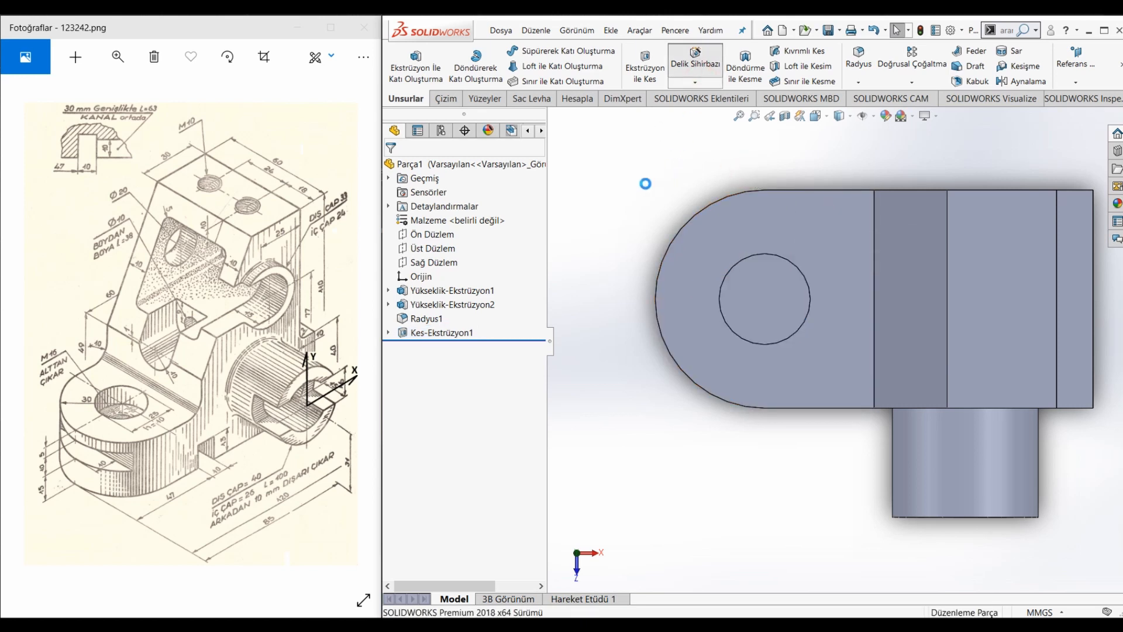
pyautogui.click(458, 398)
pyautogui.click(453, 393)
pyautogui.click(455, 481)
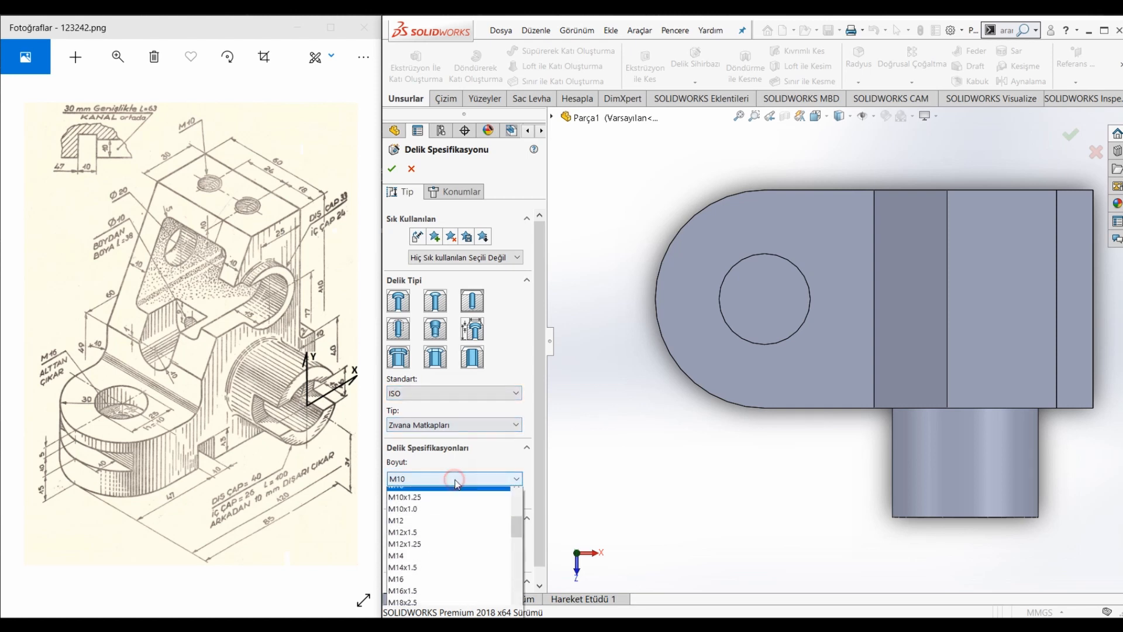
pyautogui.scroll(-1, 450, 526)
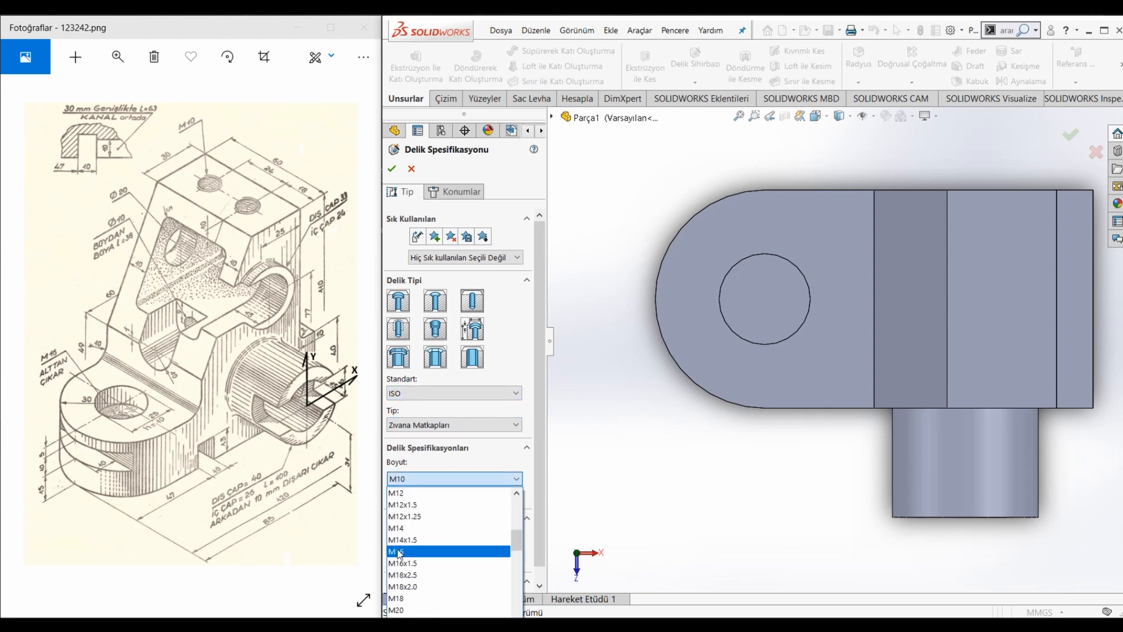
pyautogui.click(399, 552)
pyautogui.click(507, 535)
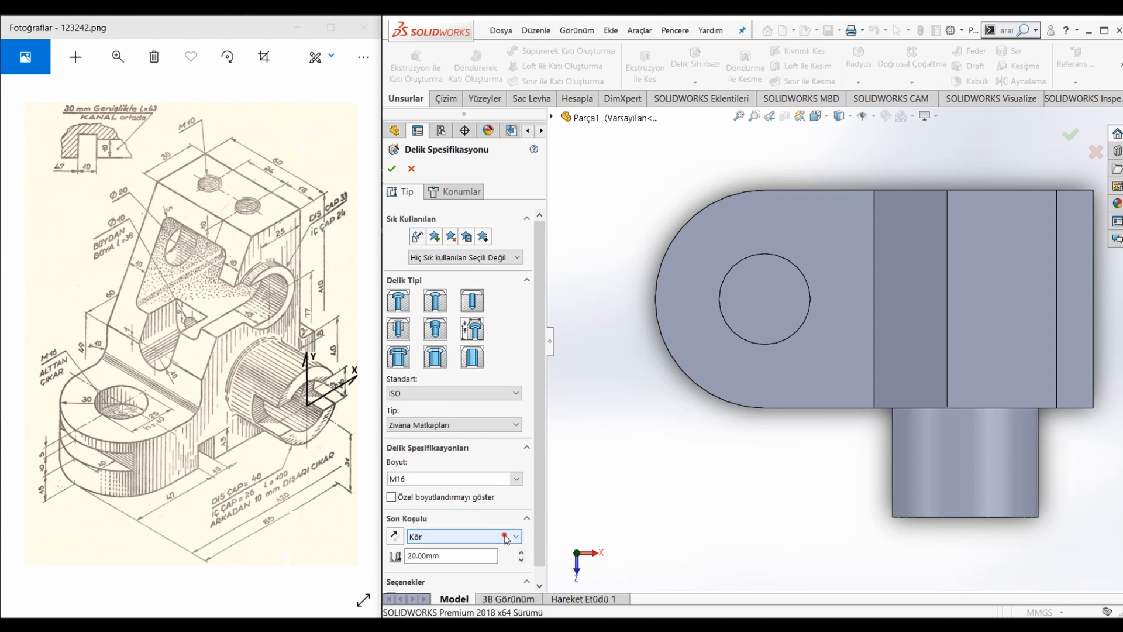
pyautogui.click(445, 559)
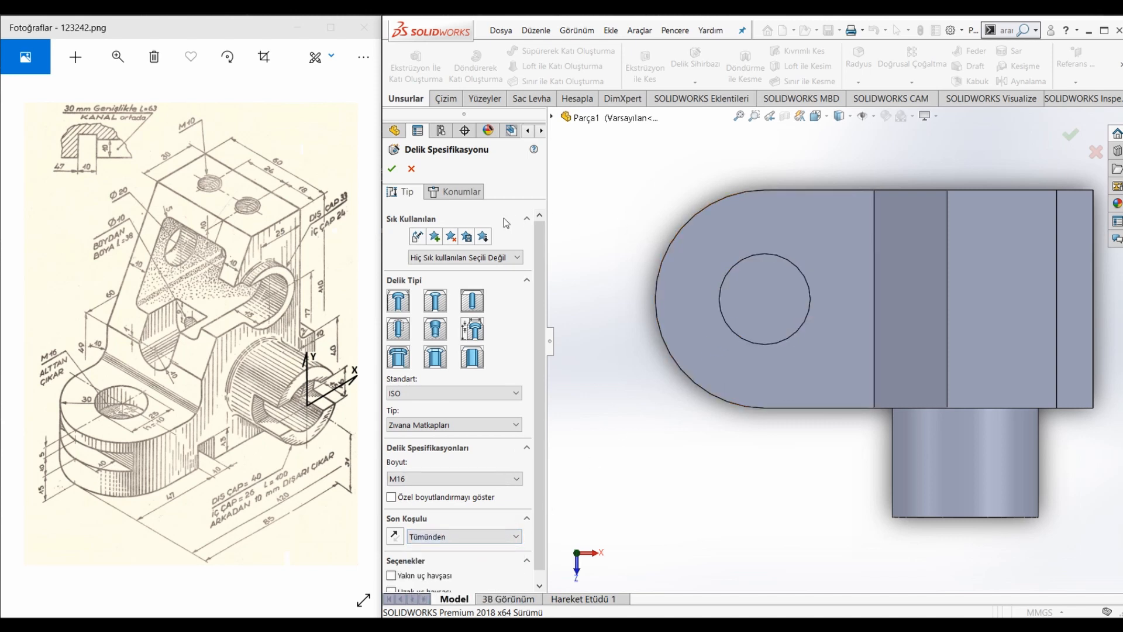
# Place the M16 hole on the 25 mm recess's floor, concentric with the recess.
pyautogui.click(462, 191)
pyautogui.click(796, 292)
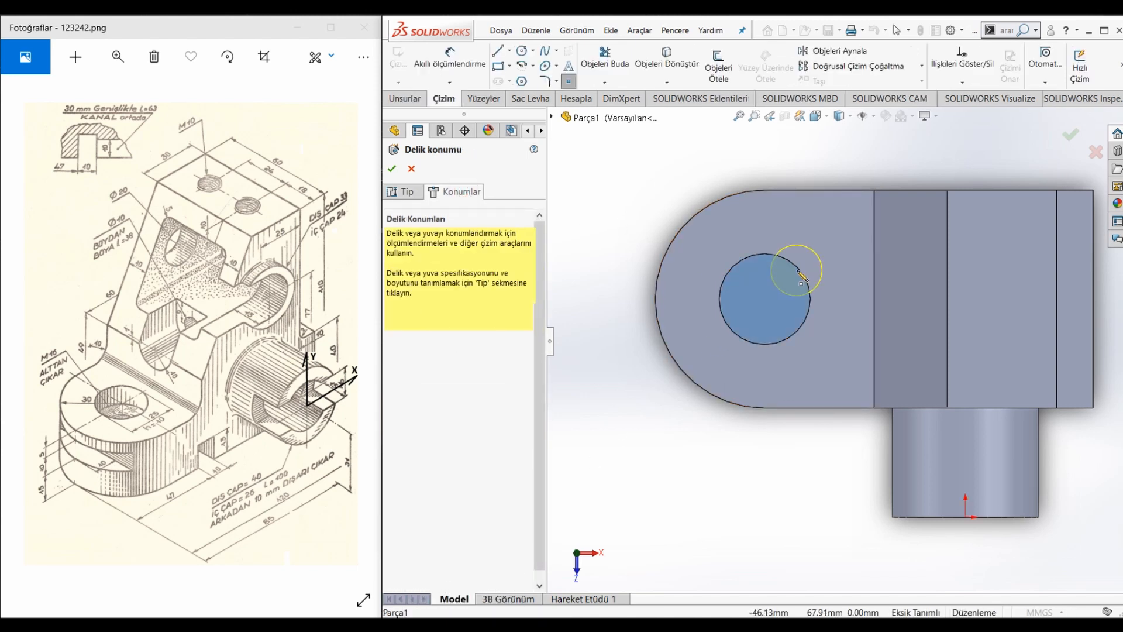
pyautogui.click(764, 299)
pyautogui.press('Return')
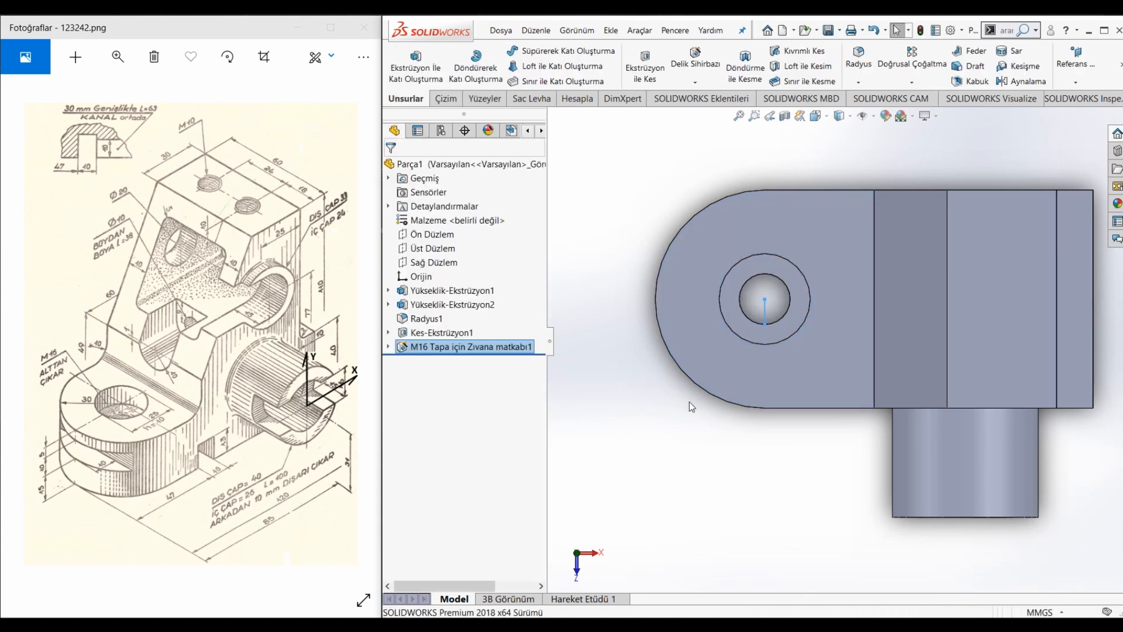
# Sketch a circle about 18 mm in diameter on the body's vertical face above the low block, centred near that face's upper edge.
pyautogui.moveTo(827, 395); pyautogui.dragTo(869, 264, button='middle')
pyautogui.scroll(-2, 868, 265)
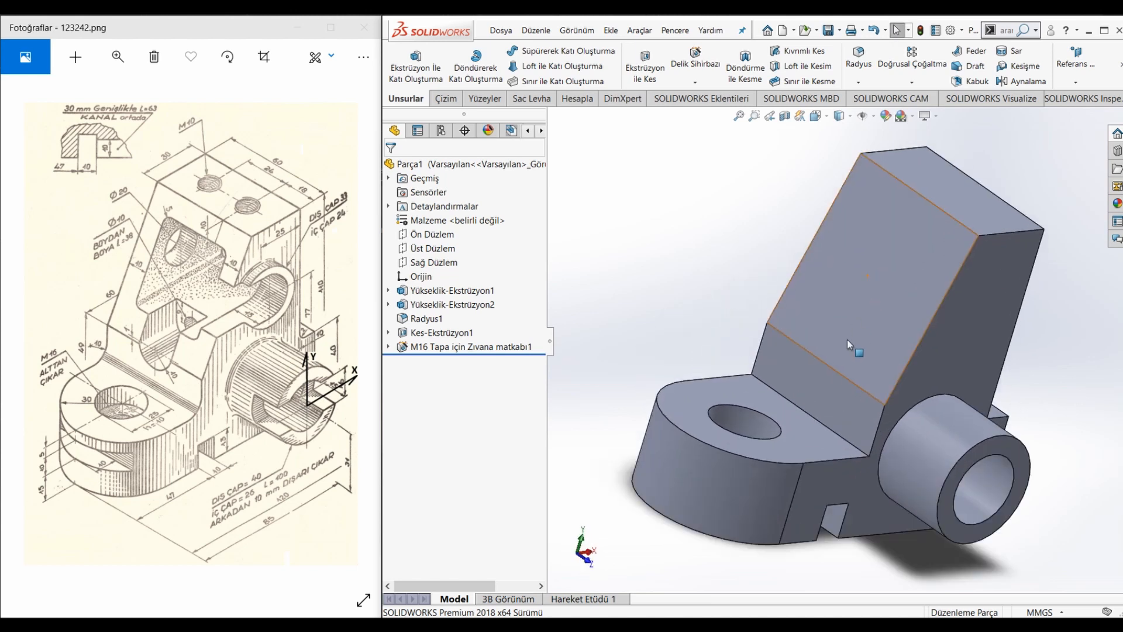
pyautogui.click(819, 400)
pyautogui.click(875, 363)
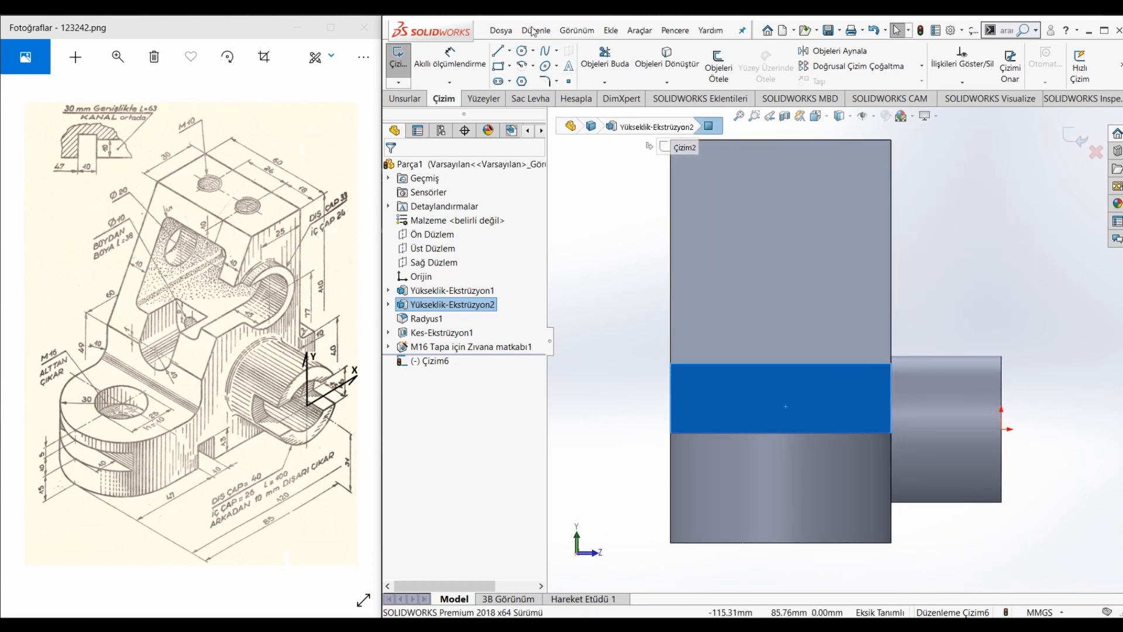
pyautogui.click(523, 51)
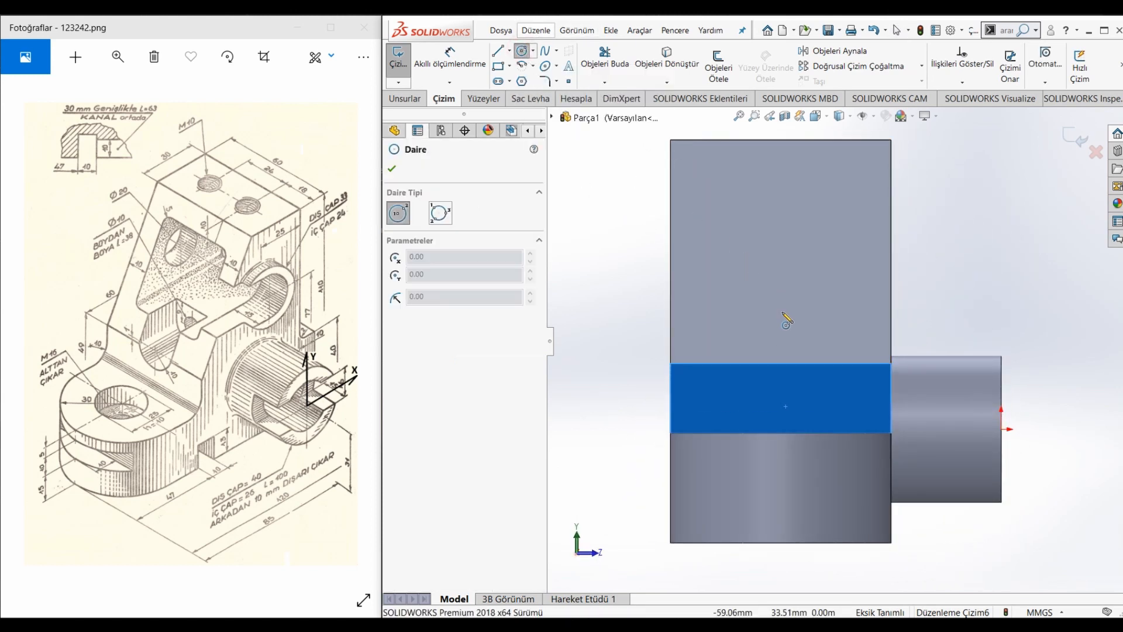
pyautogui.click(780, 347)
pyautogui.click(786, 379)
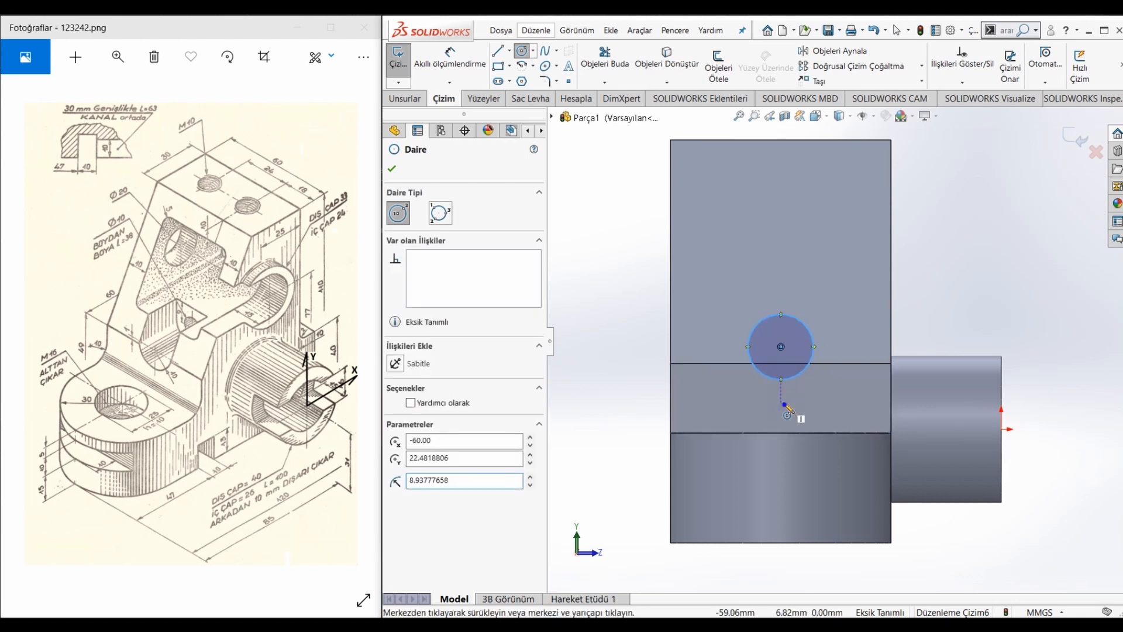
# Dimension the circle's diameter to 20 mm.
pyautogui.moveTo(785, 404); pyautogui.dragTo(788, 307, button='right')
pyautogui.click(814, 335)
pyautogui.click(975, 287)
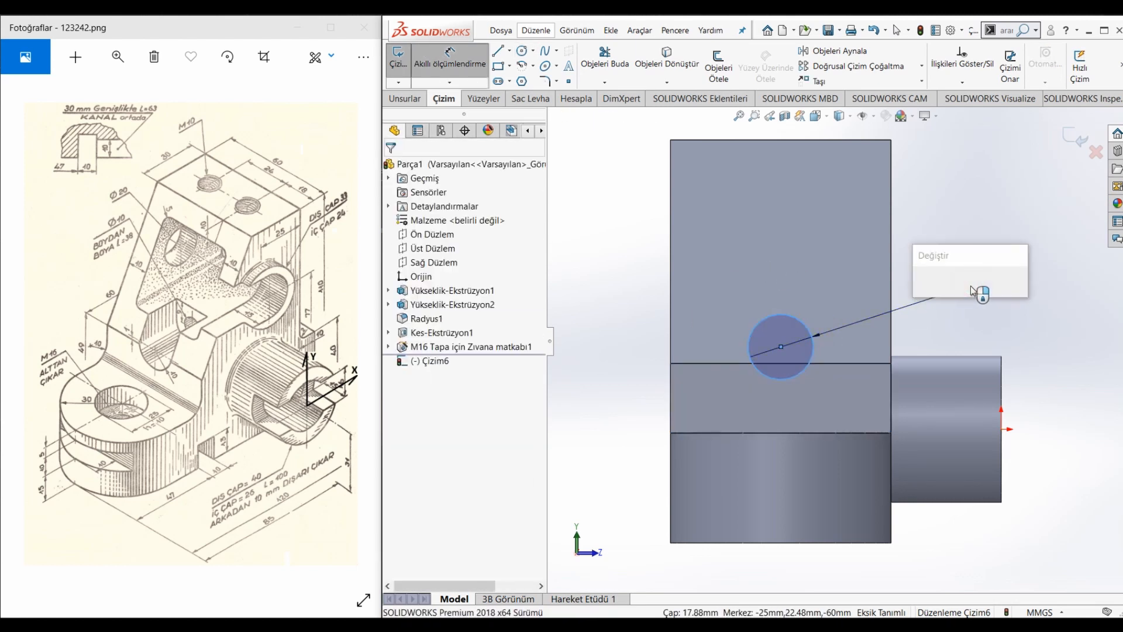
pyautogui.write('20')
pyautogui.press('Return')
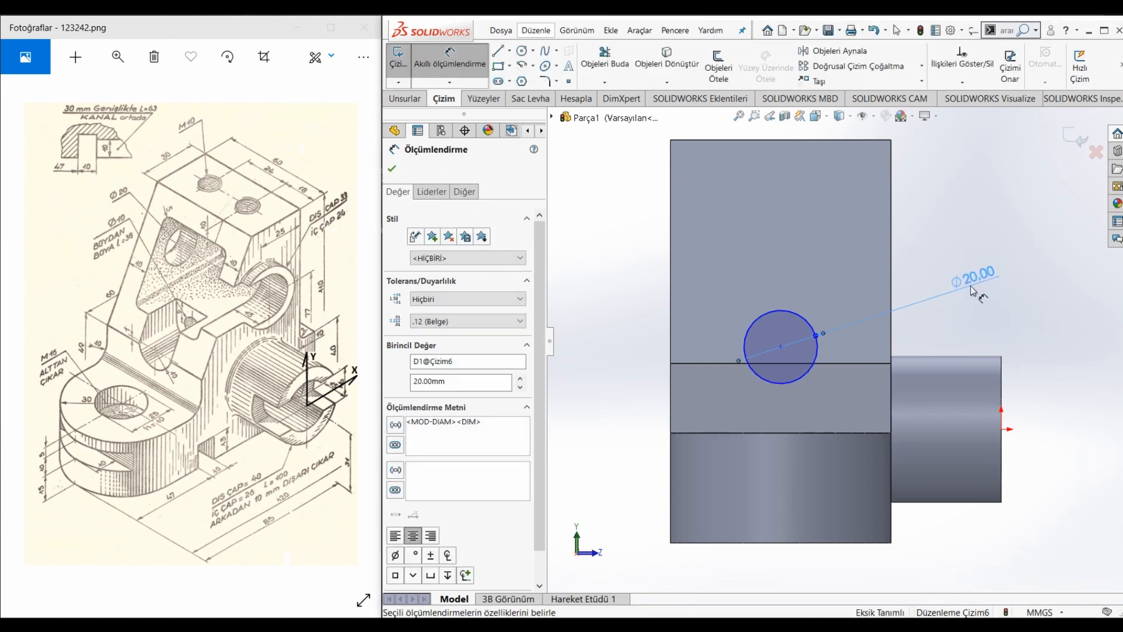
# Dimension the circle's centre 1 mm above the vertical face's upper edge and 30 mm from the body's side edge.
pyautogui.click(817, 358)
pyautogui.click(824, 363)
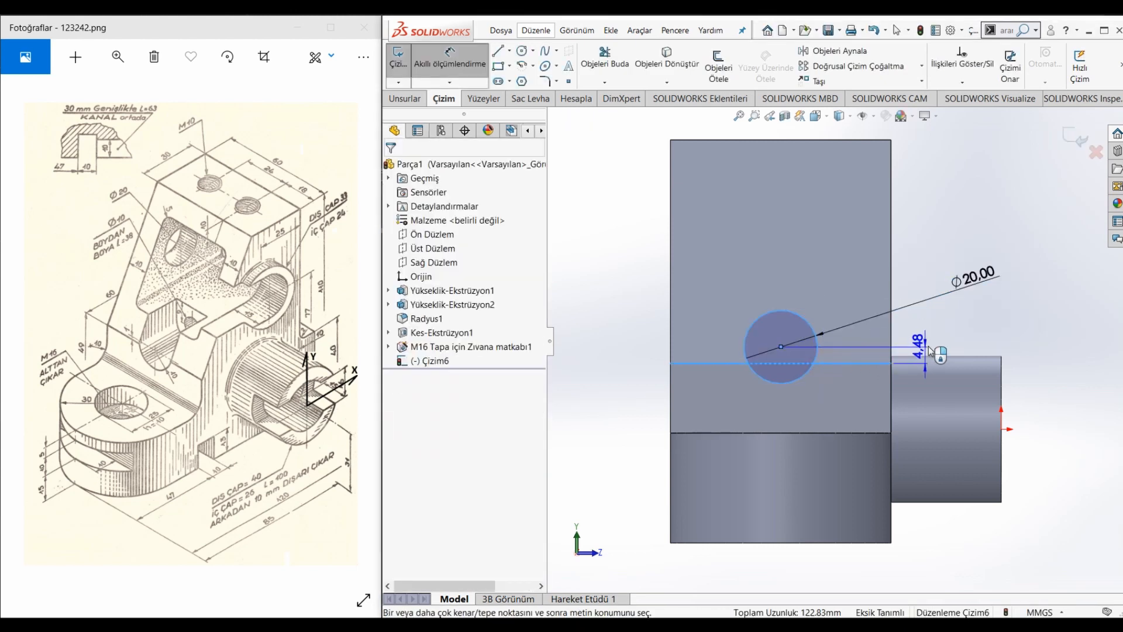
pyautogui.click(929, 346)
pyautogui.write('1')
pyautogui.press('Return')
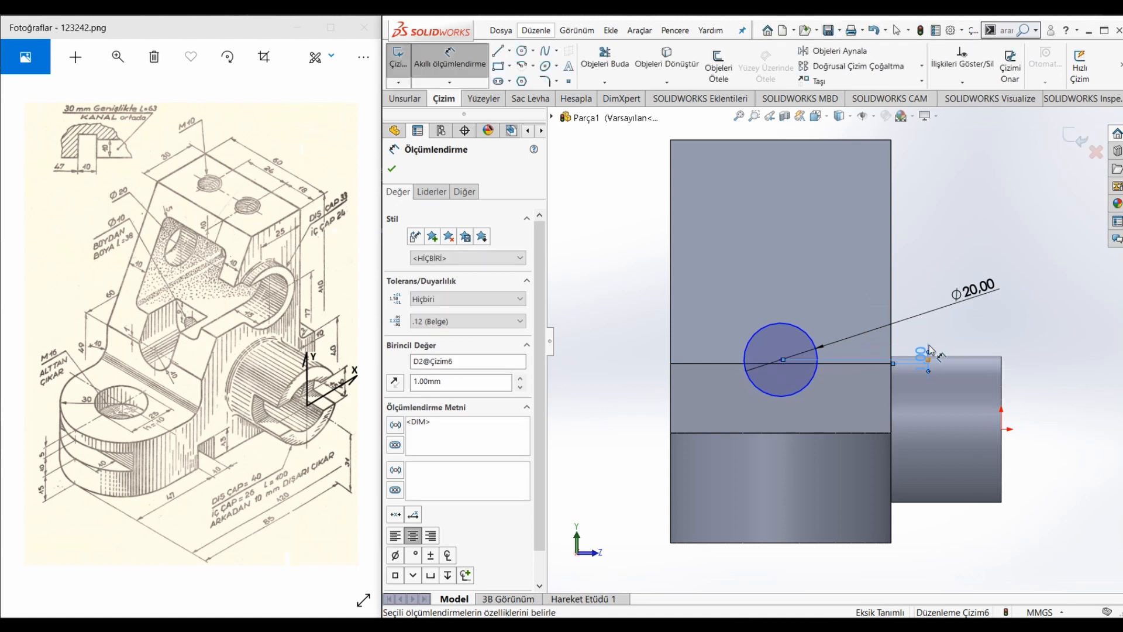
pyautogui.click(792, 394)
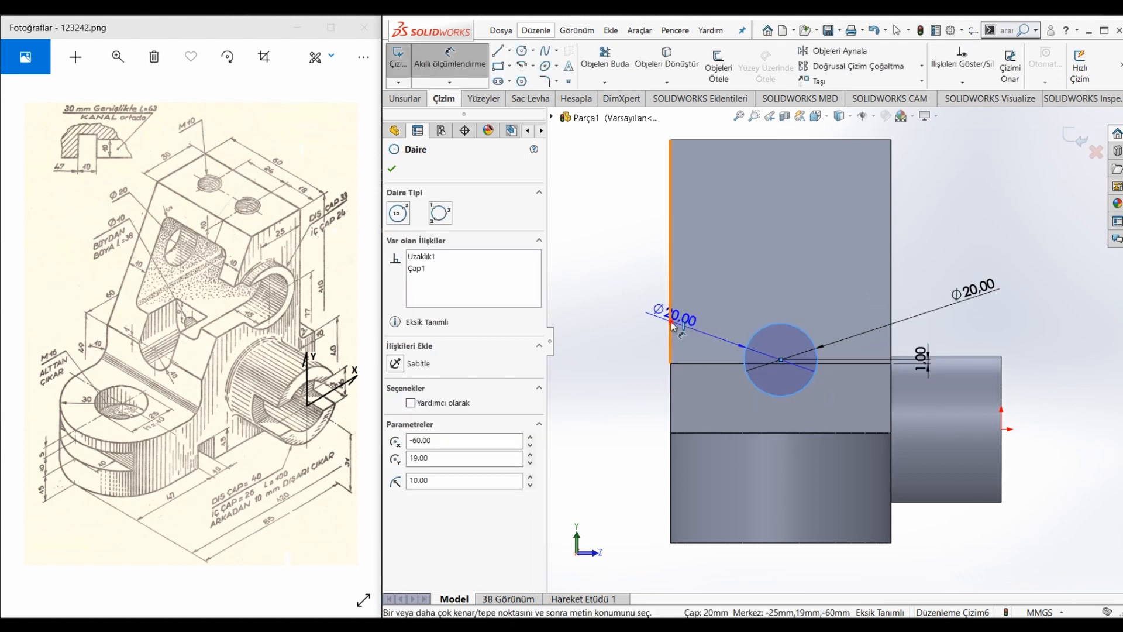
pyautogui.click(671, 323)
pyautogui.click(709, 427)
pyautogui.press('Return')
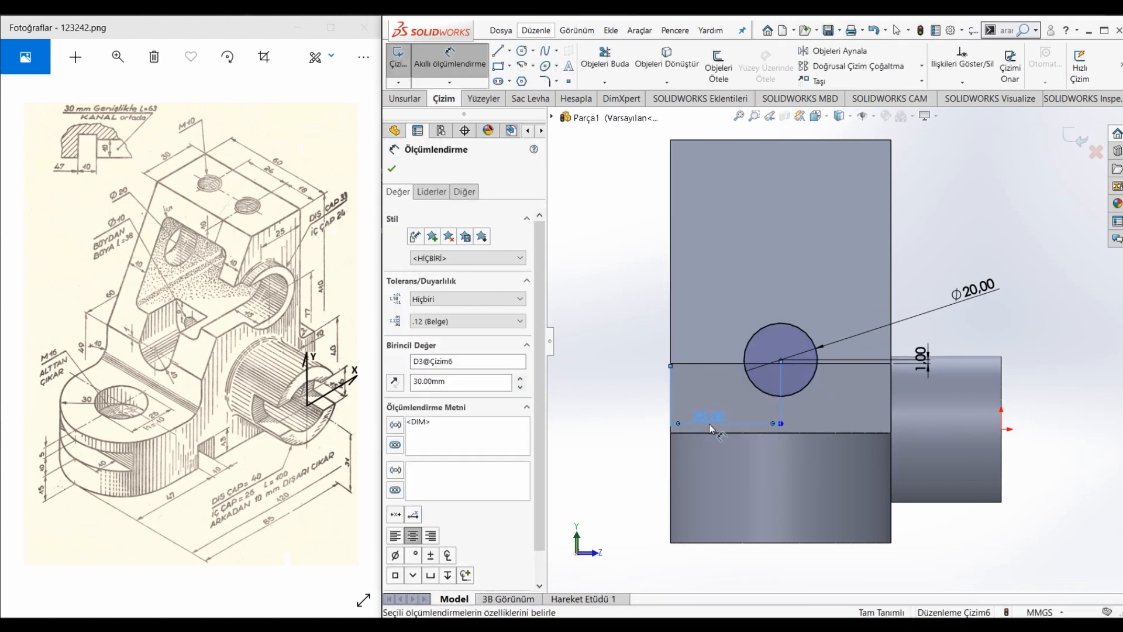
# Draw a three-line frame from one side of the circle up about 22.5 mm, across 20 mm and down to its opposite side.
pyautogui.click(498, 50)
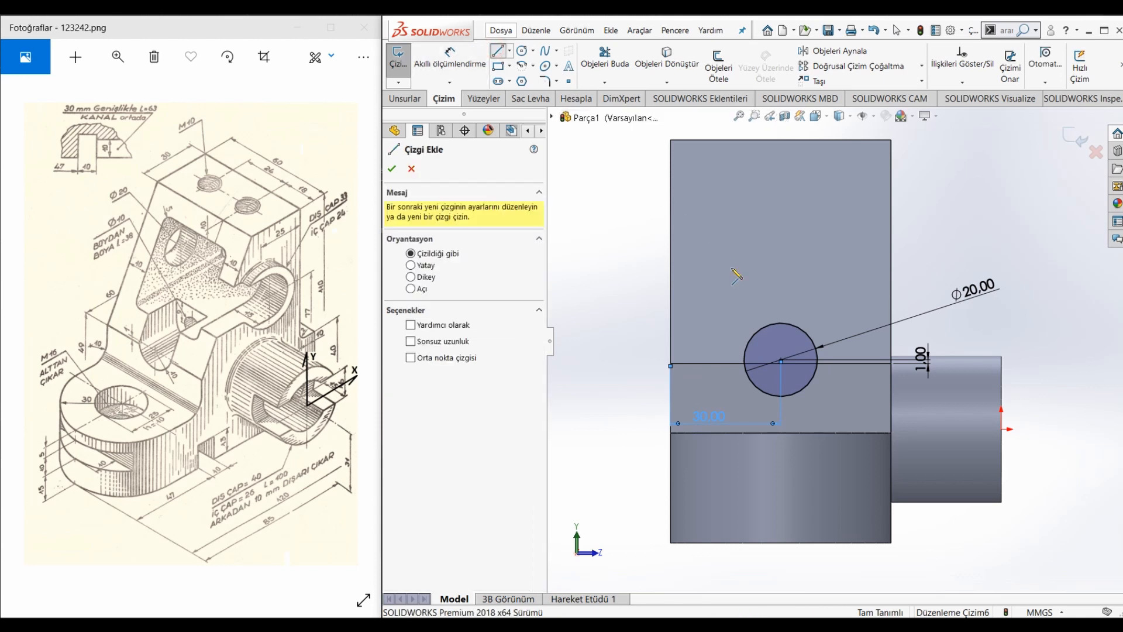
pyautogui.click(744, 361)
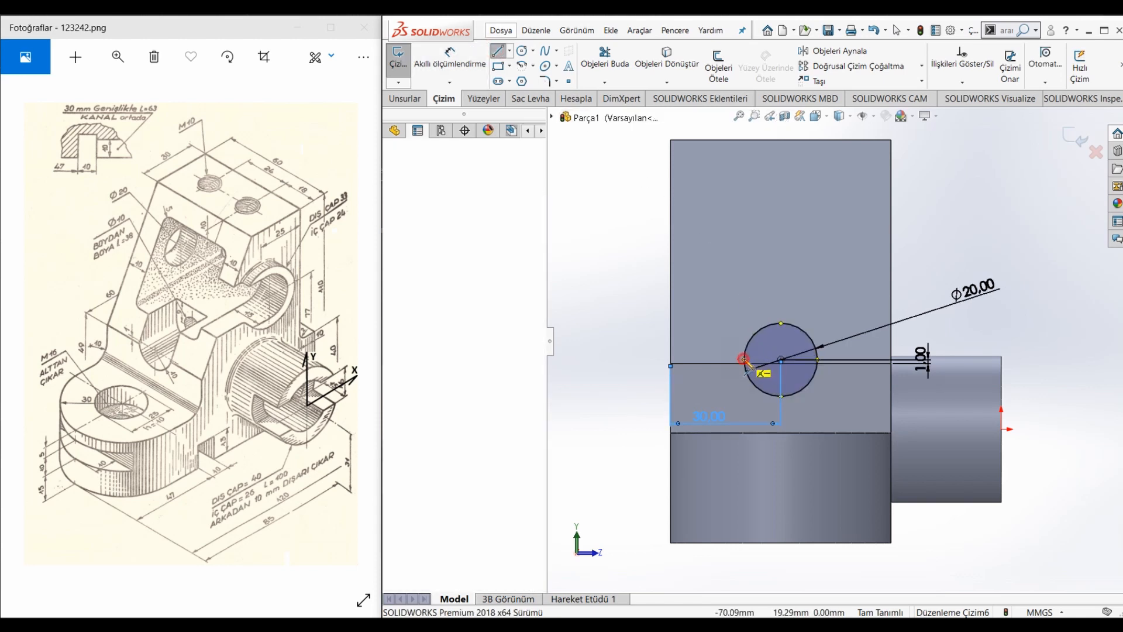
pyautogui.click(744, 277)
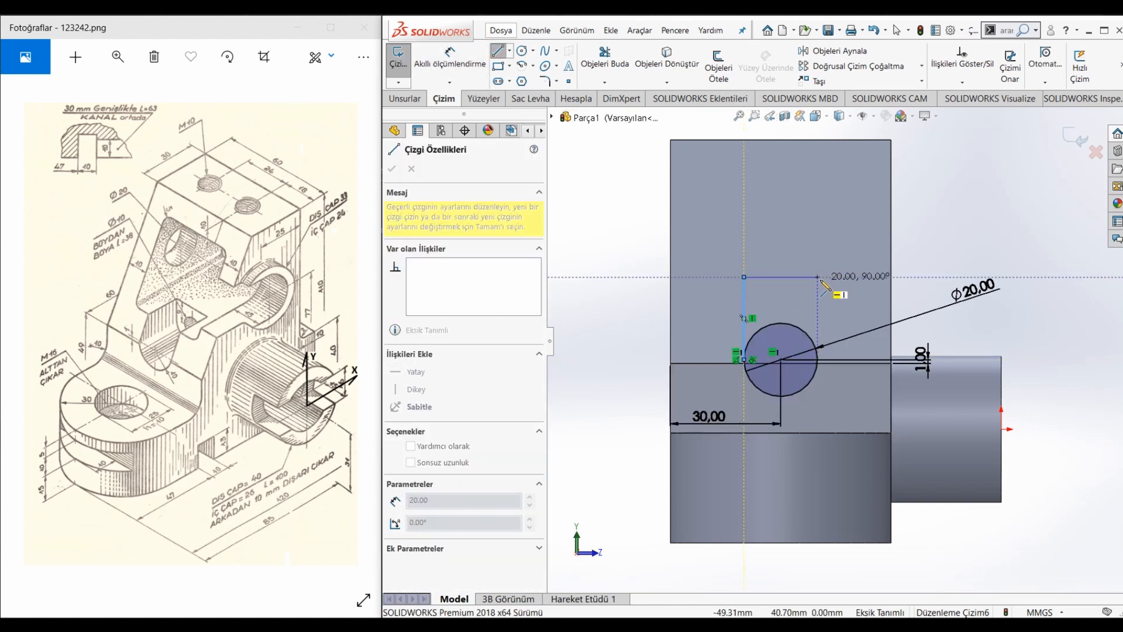
pyautogui.click(817, 276)
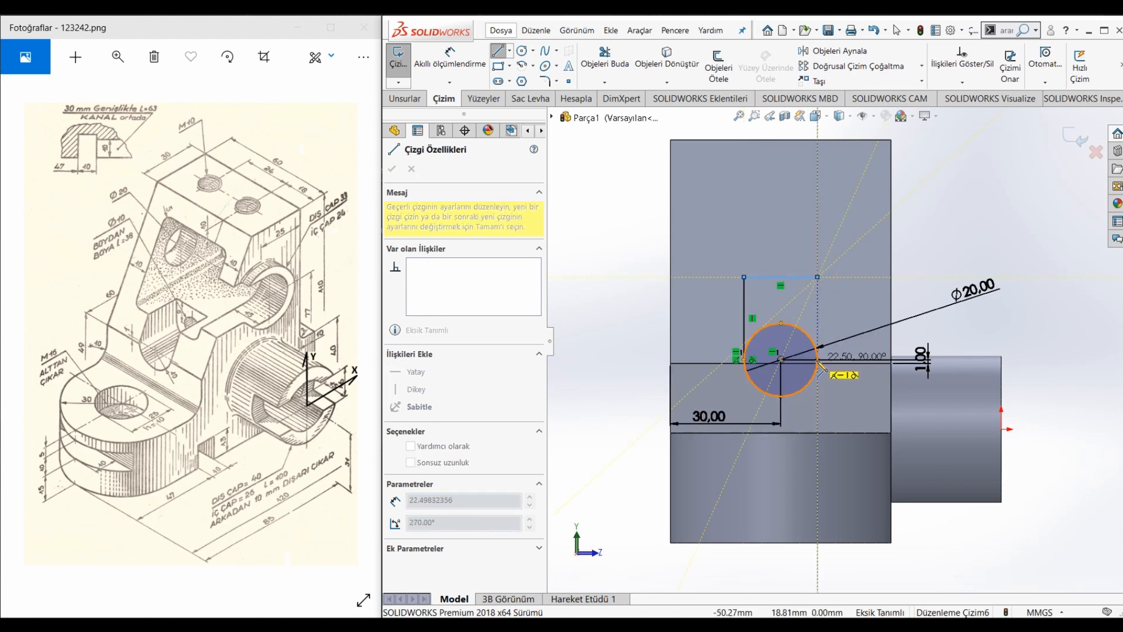
pyautogui.click(818, 360)
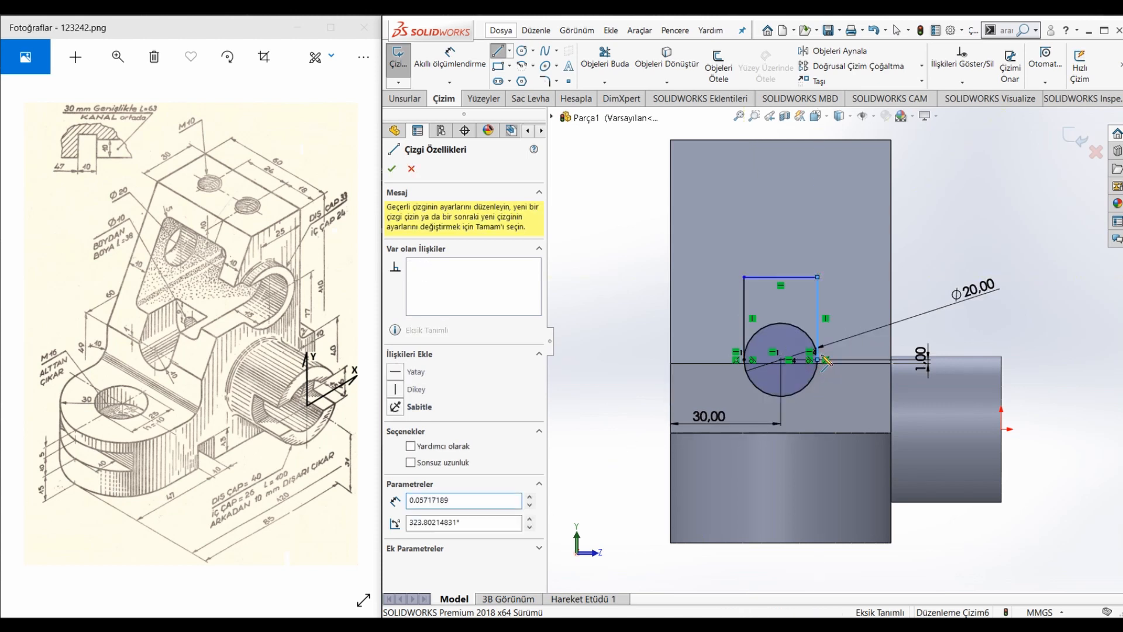
pyautogui.press('Escape')
# Dimension the frame's vertical line to 20 mm and trim away the circle's upper arc inside the frame.
pyautogui.click(817, 309)
pyautogui.click(858, 319)
pyautogui.click(907, 297)
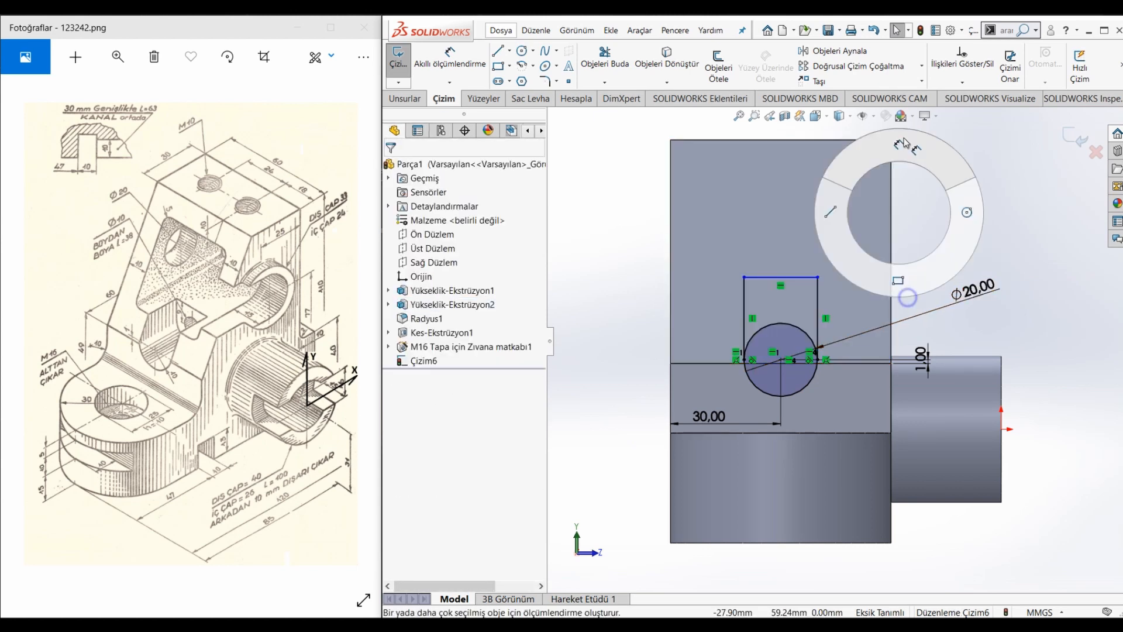
pyautogui.moveTo(907, 297); pyautogui.dragTo(905, 160, button='right')
pyautogui.click(819, 310)
pyautogui.click(848, 319)
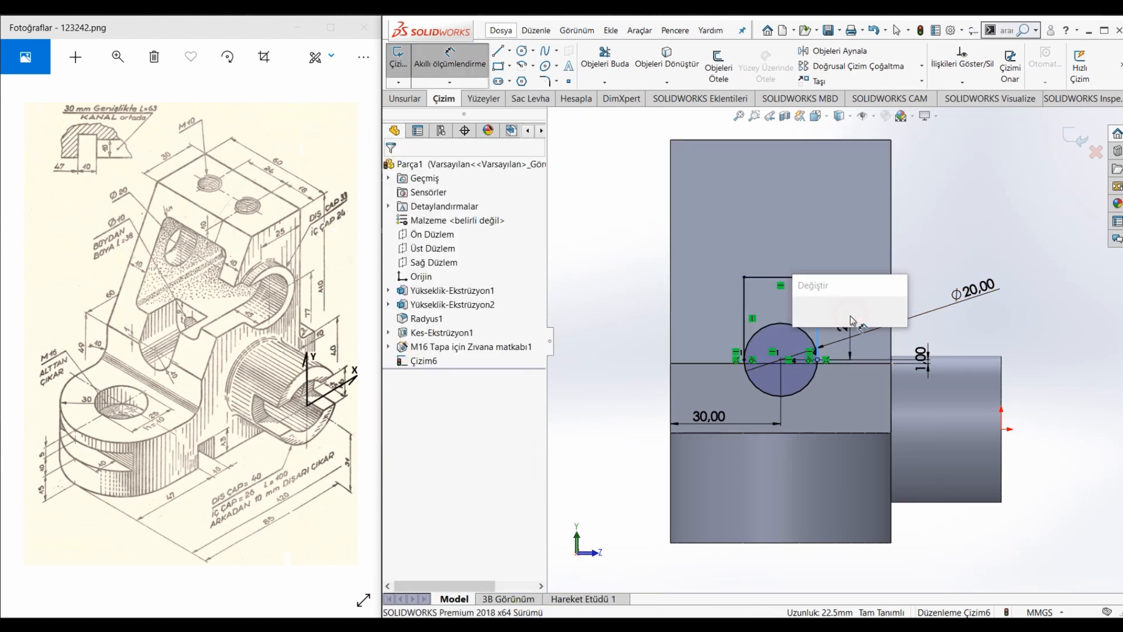
pyautogui.write('20')
pyautogui.press('Return')
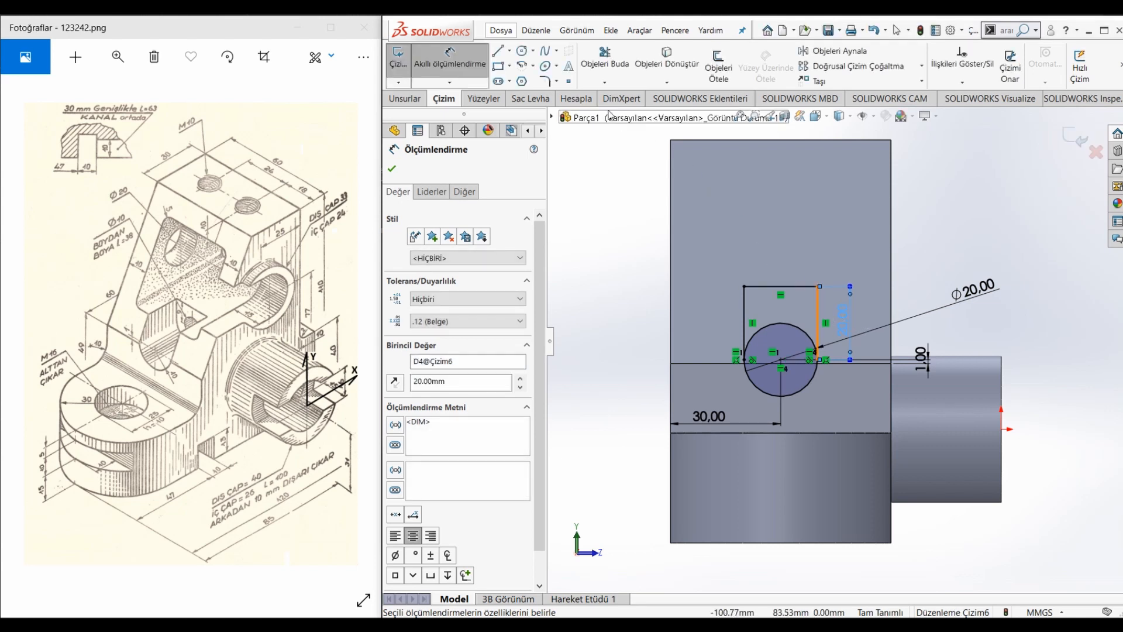
pyautogui.click(621, 63)
pyautogui.click(785, 329)
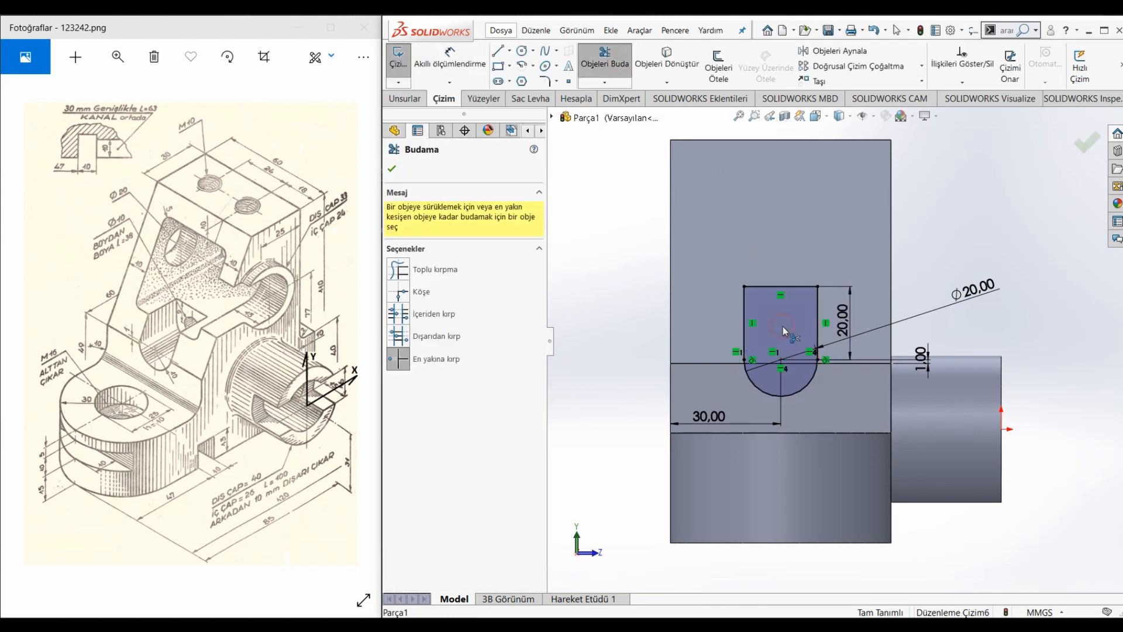
# Cut the round-bottomed profile 12 mm deep into the body, entering the depth as 60-10-38.
pyautogui.click(403, 99)
pyautogui.click(645, 64)
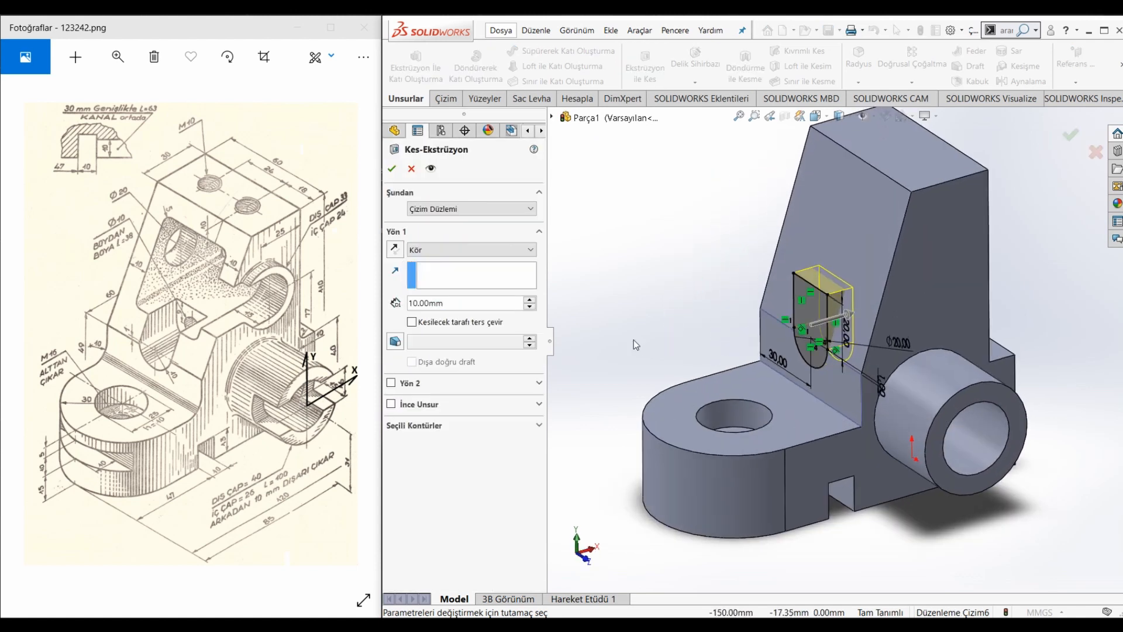
pyautogui.write('60-10-')
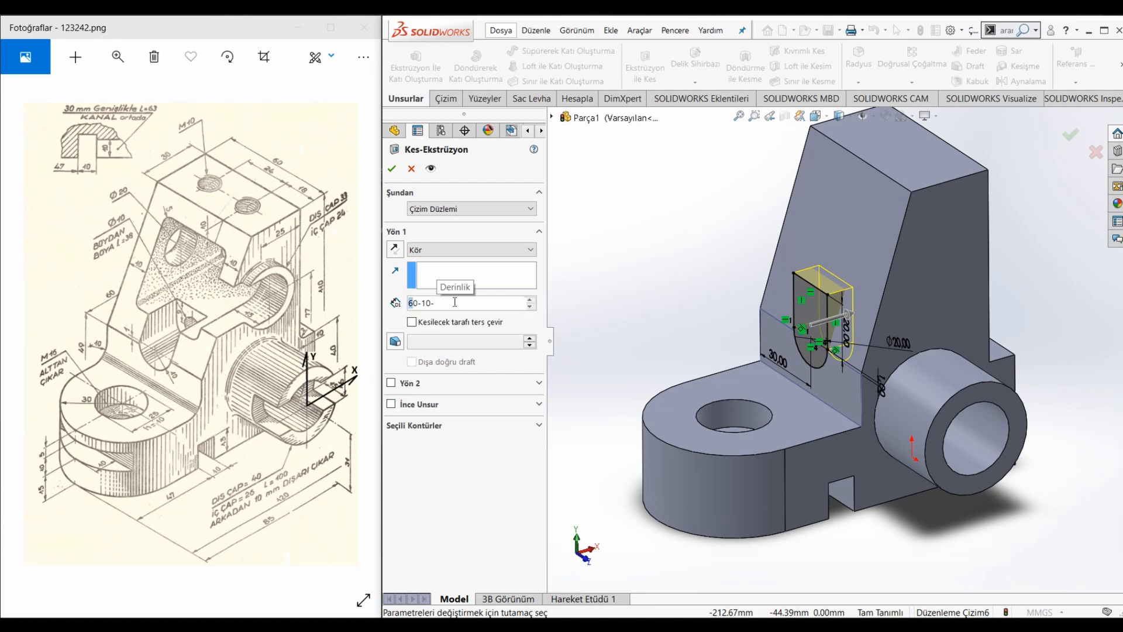
pyautogui.write('38')
pyautogui.press('Return')
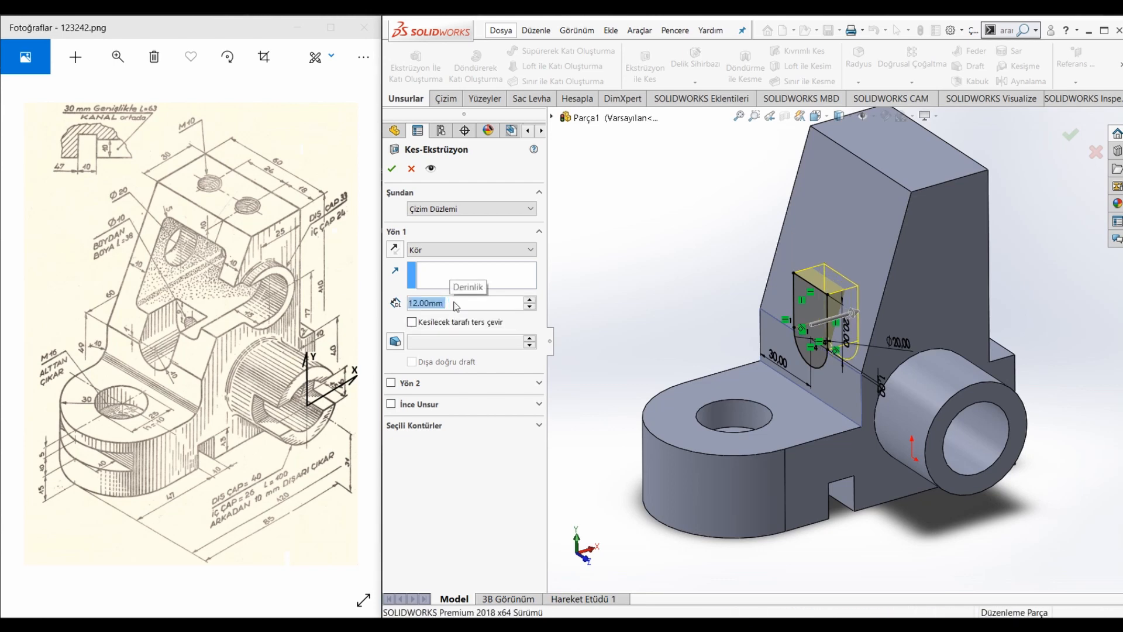
# Start a sketch on the round-bottomed pocket's floor and draw a circle about 11.6 mm in diameter, concentric with its rounded bottom.
pyautogui.moveTo(645, 271); pyautogui.dragTo(764, 308, button='middle')
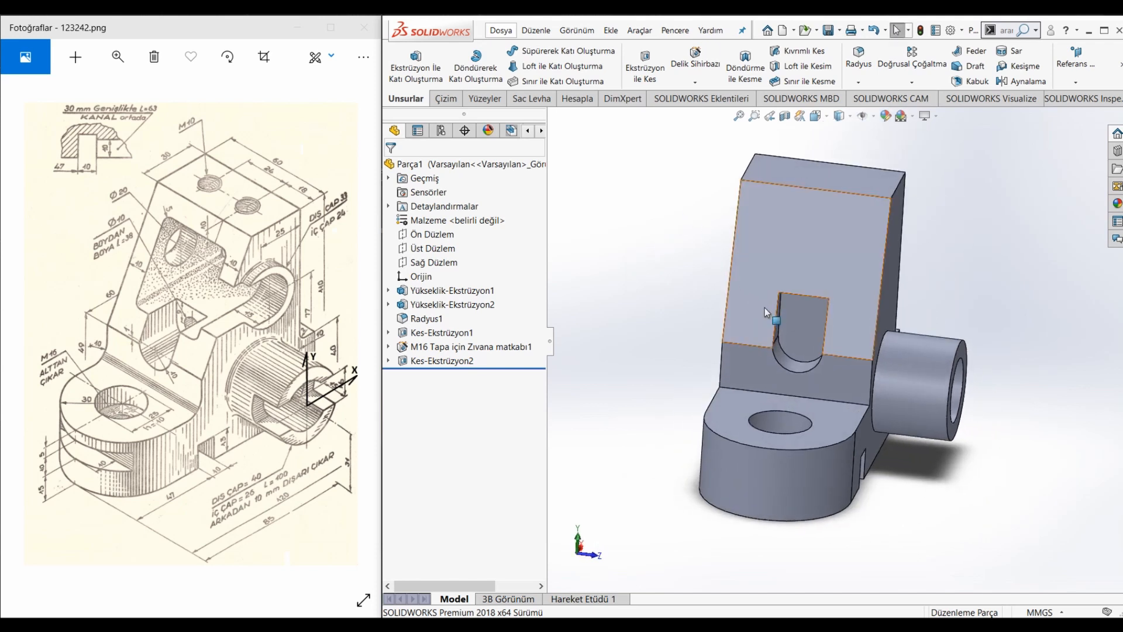
pyautogui.click(802, 325)
pyautogui.click(861, 292)
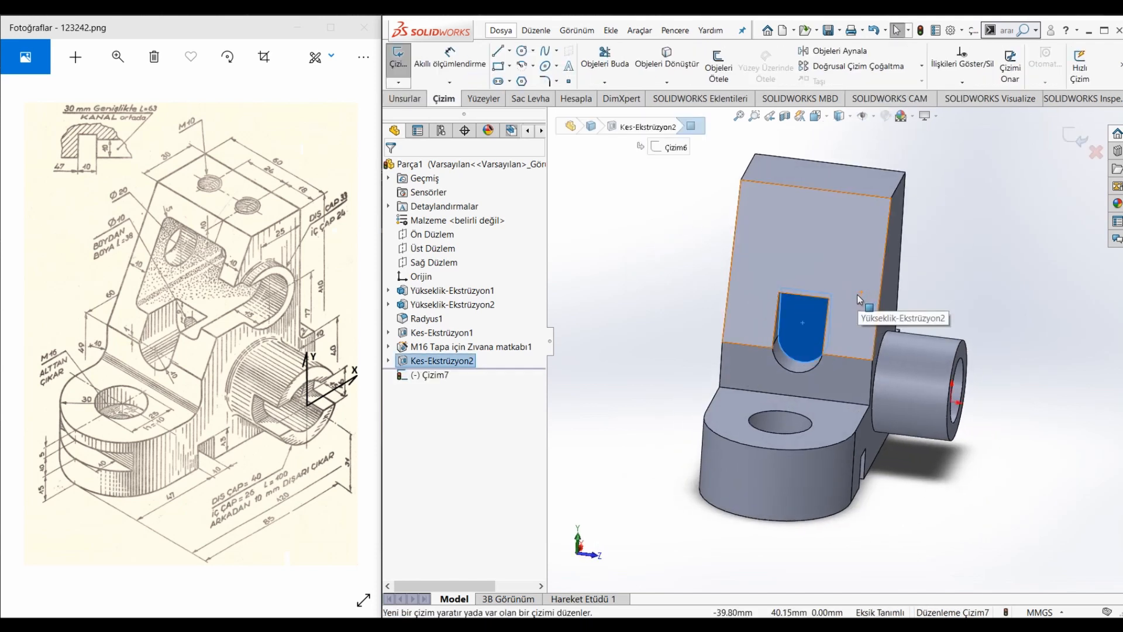
pyautogui.hotkey('ctrl', '8')
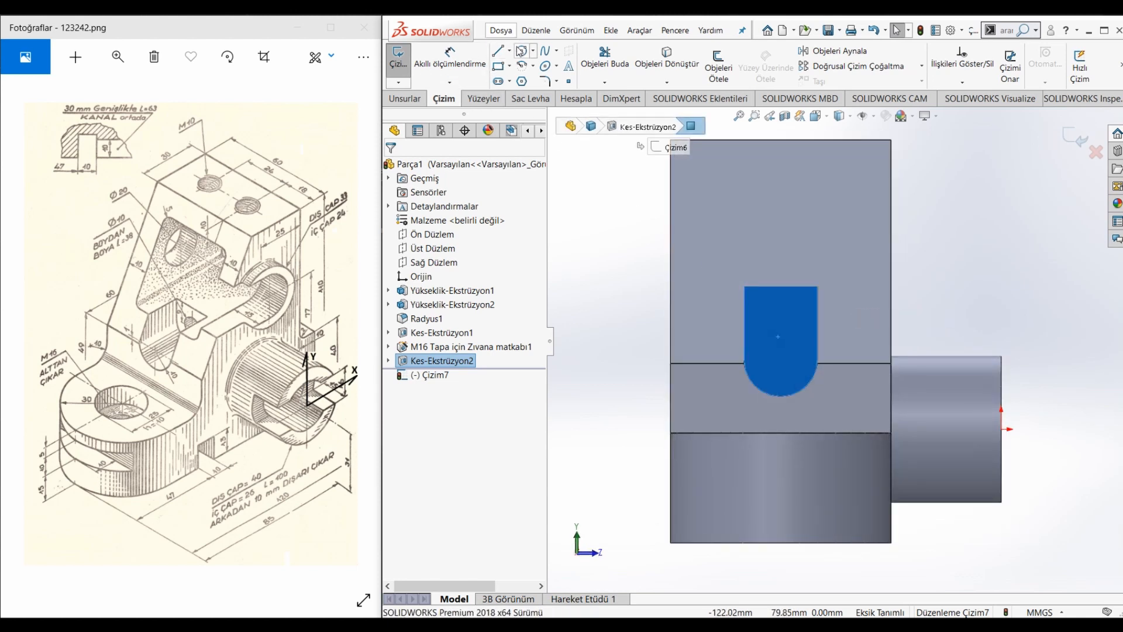
pyautogui.click(520, 52)
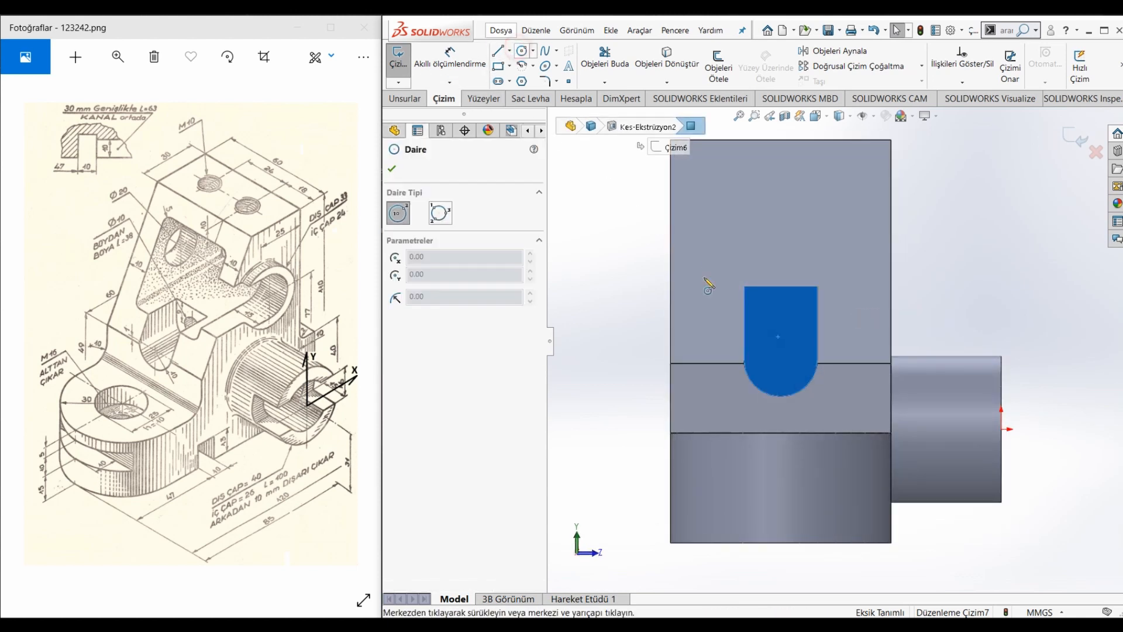
pyautogui.click(781, 359)
pyautogui.click(801, 356)
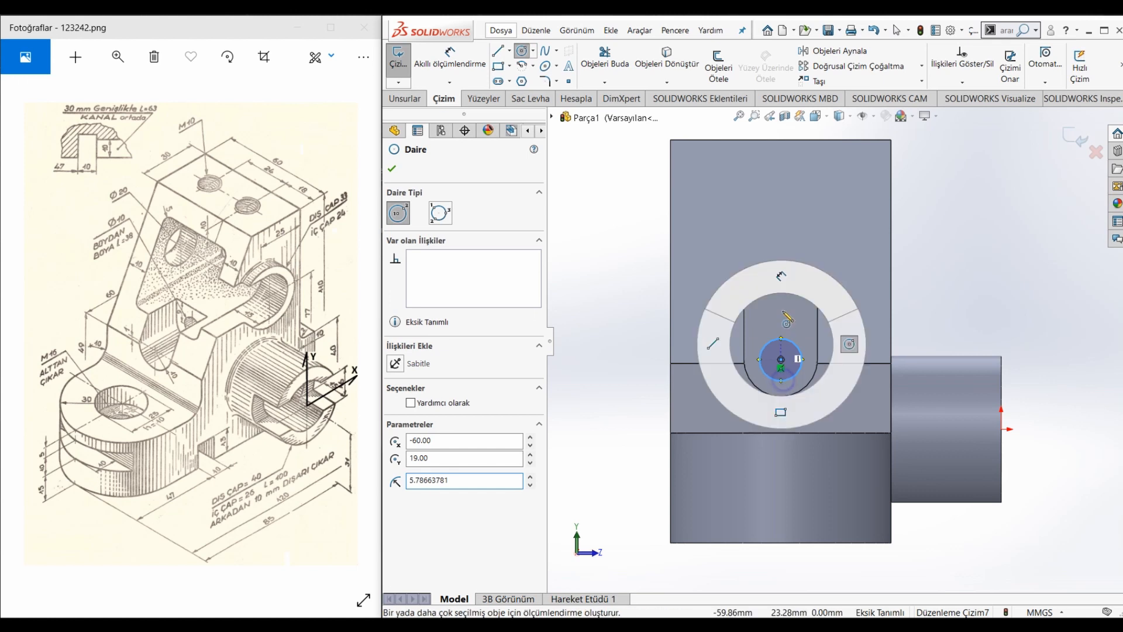
# Dimension the circle's diameter to 10 mm.
pyautogui.moveTo(799, 381); pyautogui.dragTo(795, 222, button='right')
pyautogui.click(805, 351)
pyautogui.click(917, 298)
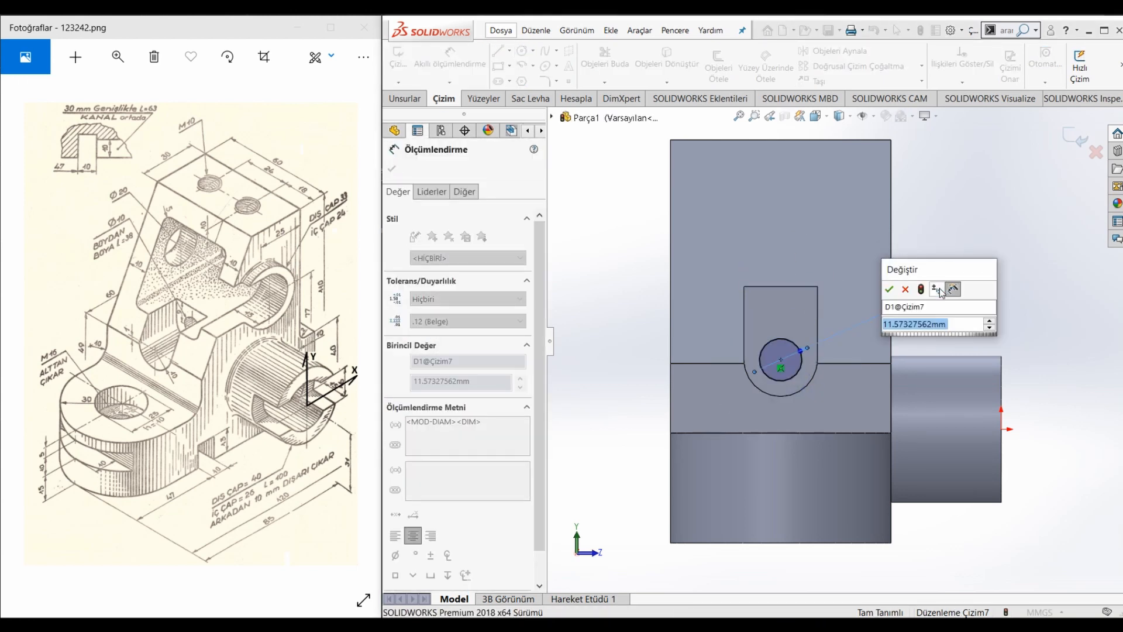
pyautogui.write('10')
pyautogui.press('Return')
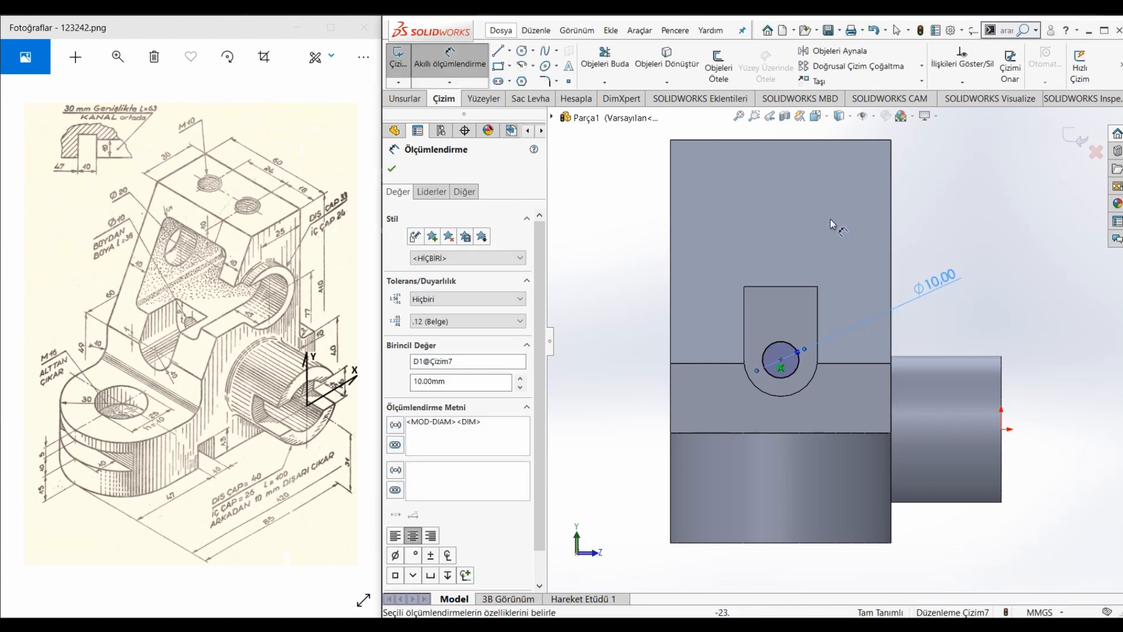
# Cut the 10 mm circle from the pocket floor out through the back of the body.
pyautogui.click(388, 98)
pyautogui.click(664, 59)
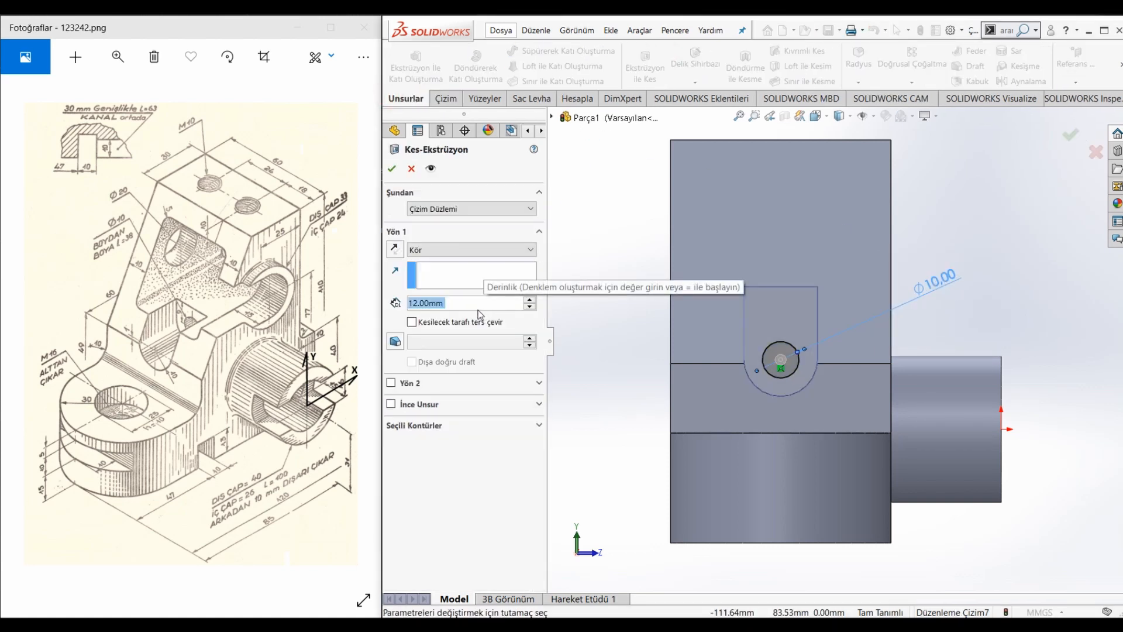
pyautogui.press('Return')
# Sketch a rectangle on the vertical front face's plane, about 8.7 mm below the body's top edge and 12.6 mm from its boss-side edge.
pyautogui.moveTo(926, 273); pyautogui.dragTo(858, 289, button='middle')
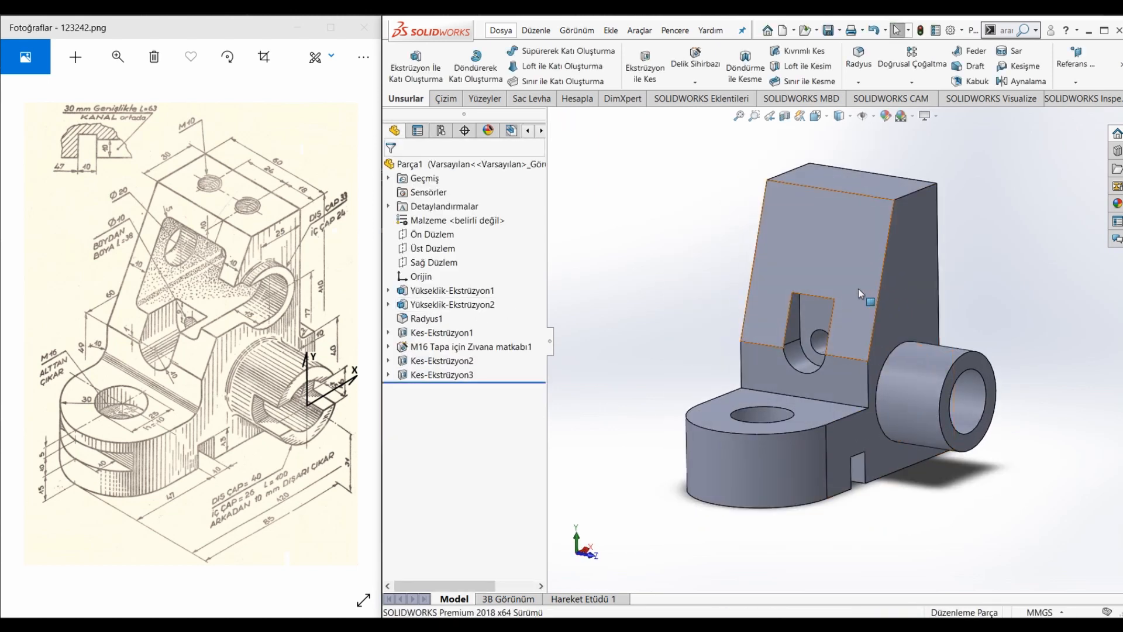
pyautogui.click(846, 391)
pyautogui.click(893, 354)
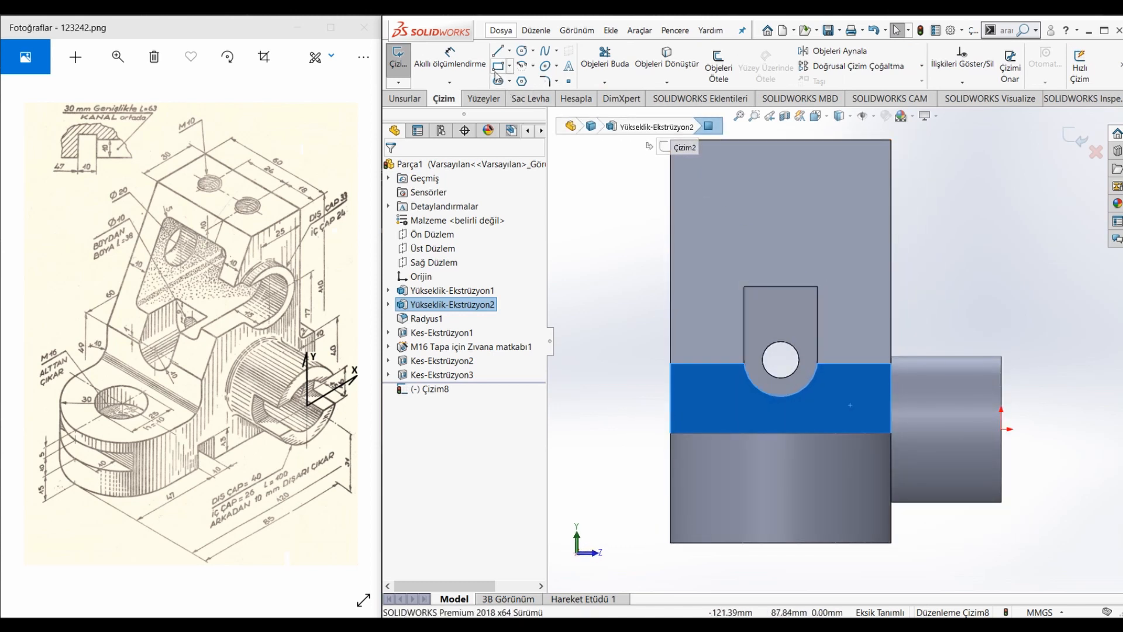
pyautogui.click(706, 172)
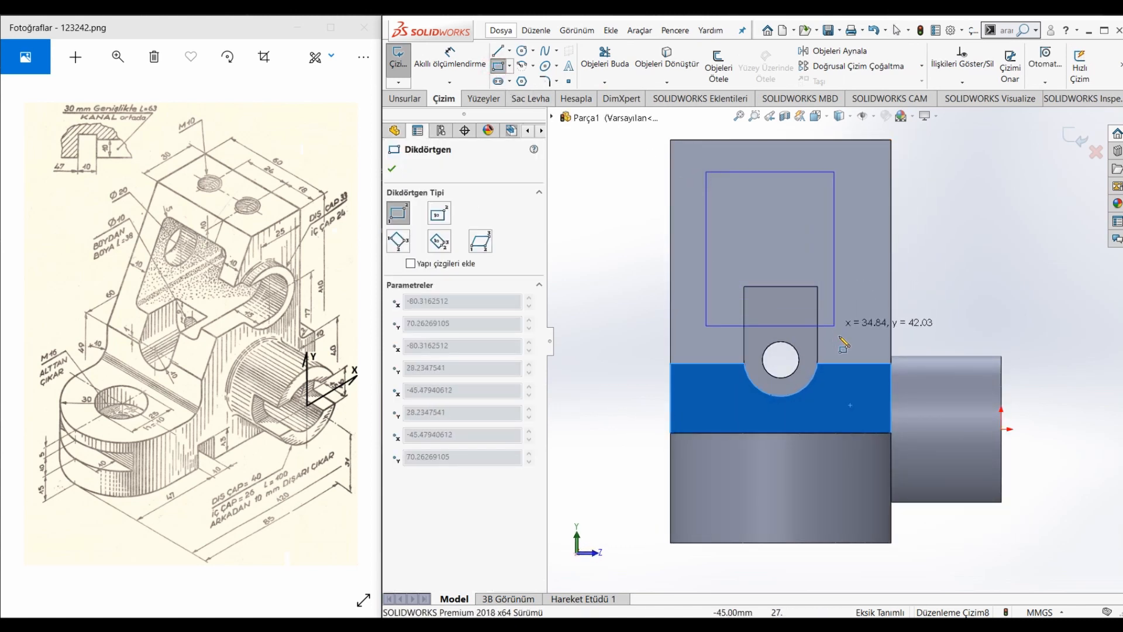
pyautogui.click(845, 349)
# Dimension both vertical sides of the rectangle to 10 mm from the body's side edges.
pyautogui.moveTo(945, 326); pyautogui.dragTo(951, 172, button='right')
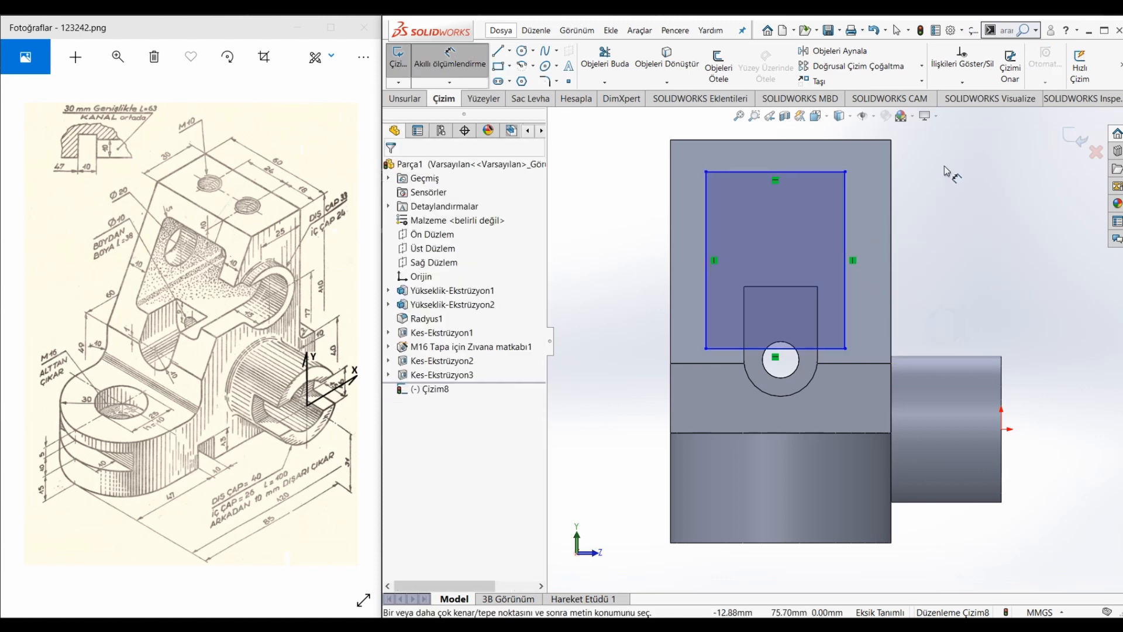
pyautogui.click(848, 253)
pyautogui.click(876, 234)
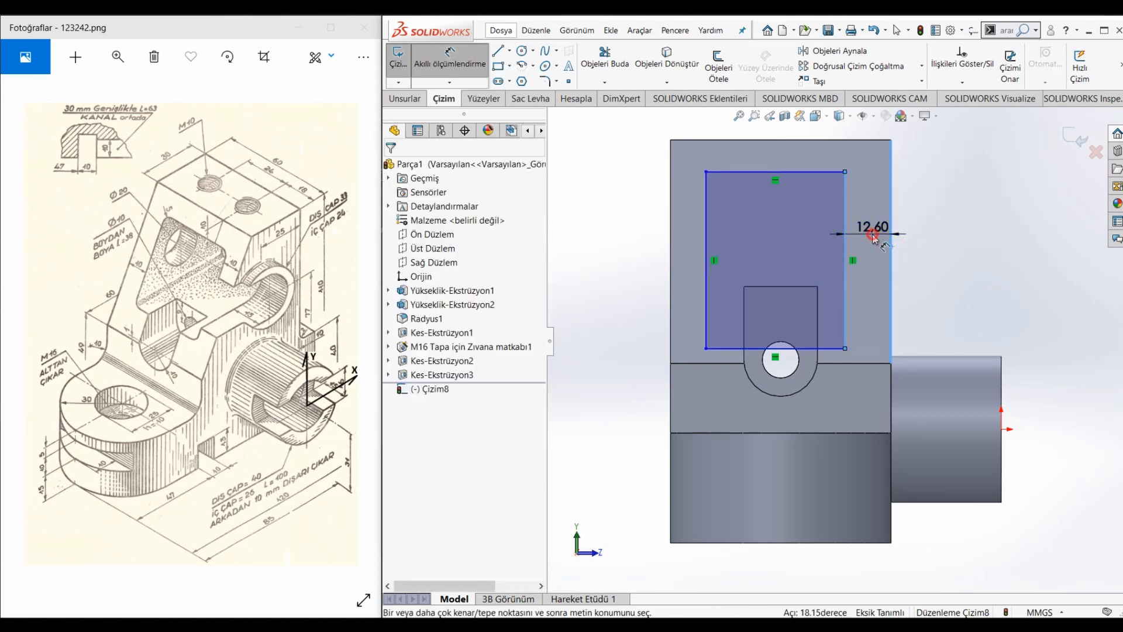
pyautogui.write('10')
pyautogui.press('Return')
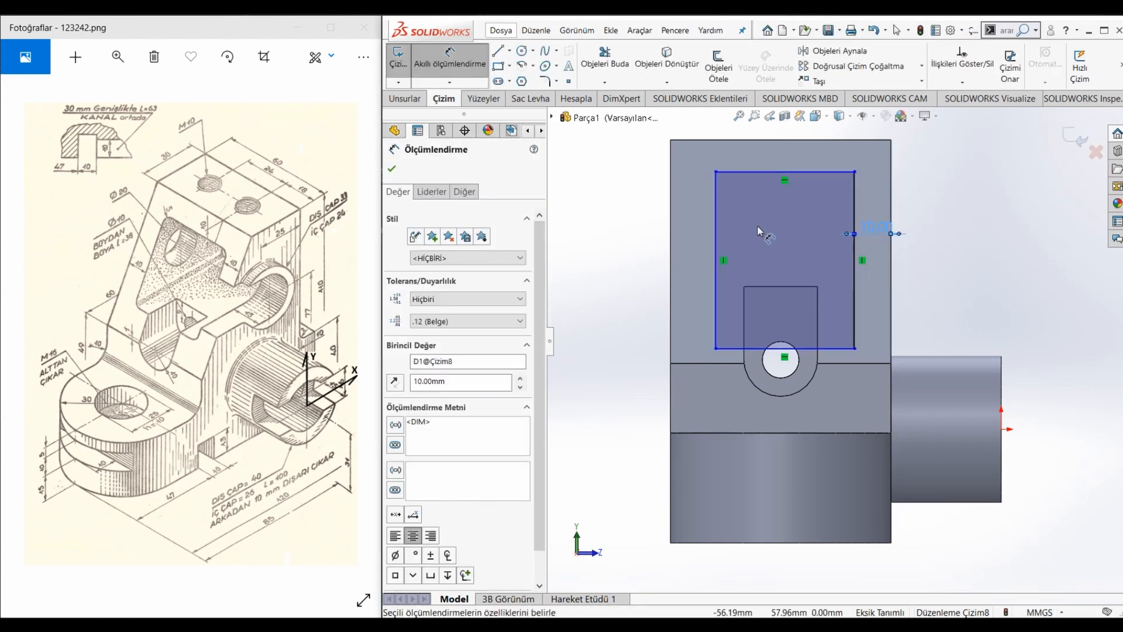
pyautogui.click(719, 241)
pyautogui.click(687, 253)
pyautogui.write('10')
pyautogui.press('Return')
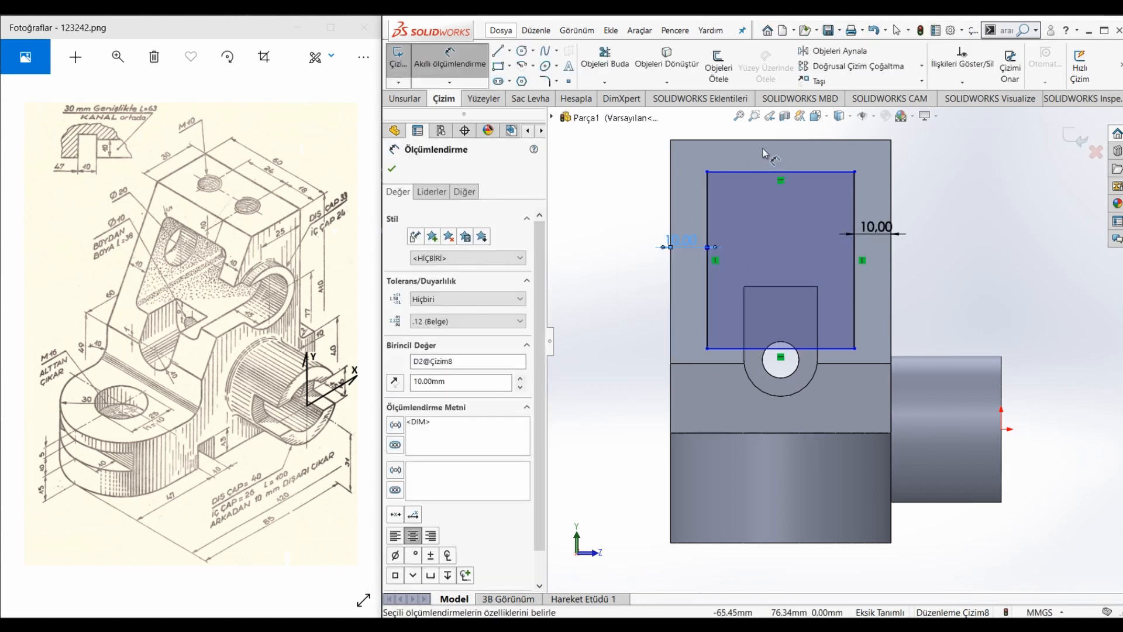
# Dimension the rectangle's upper line 10 mm below the body's top edge and its lower line 9 mm above the small hole's centre.
pyautogui.click(759, 174)
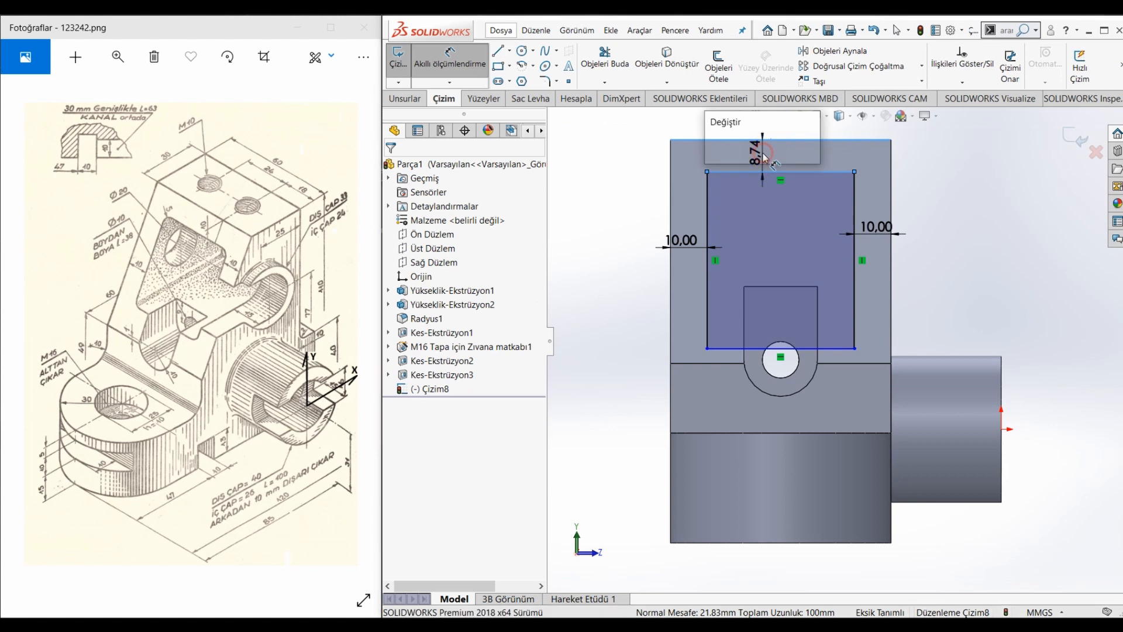
pyautogui.click(763, 153)
pyautogui.write('10')
pyautogui.press('Return')
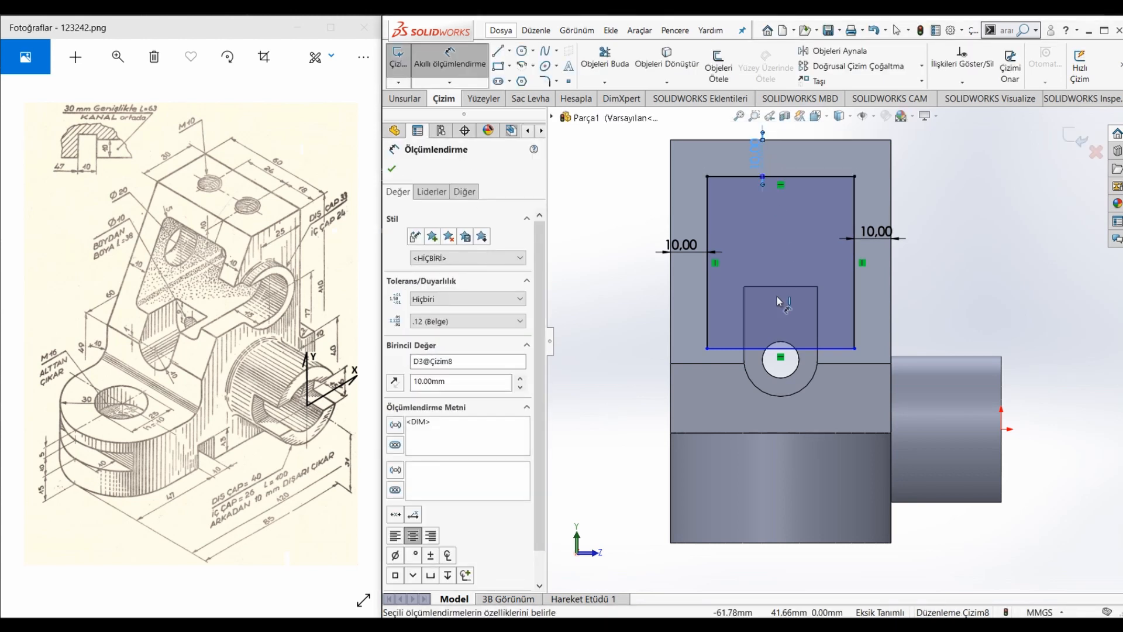
pyautogui.click(802, 351)
pyautogui.click(795, 350)
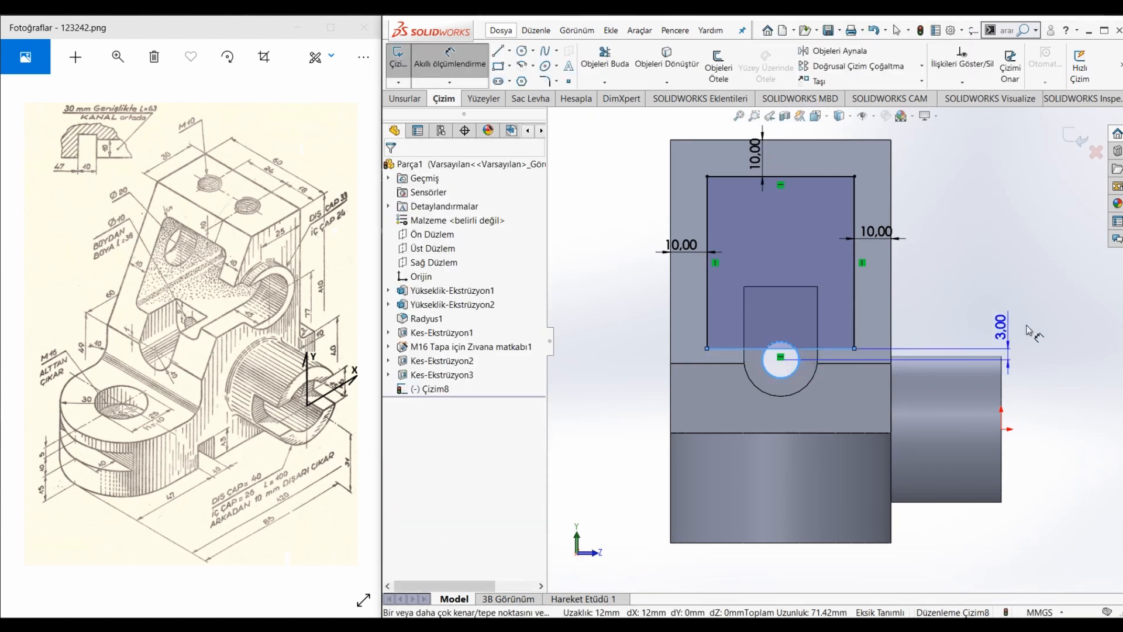
pyautogui.click(1031, 326)
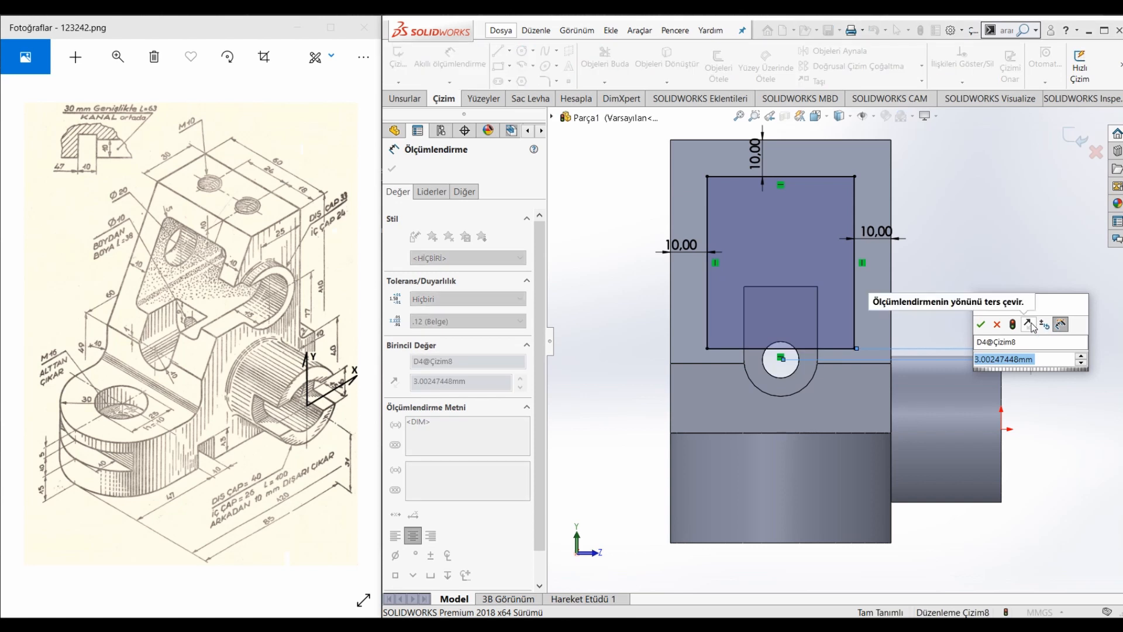
pyautogui.write('9')
pyautogui.press('Return')
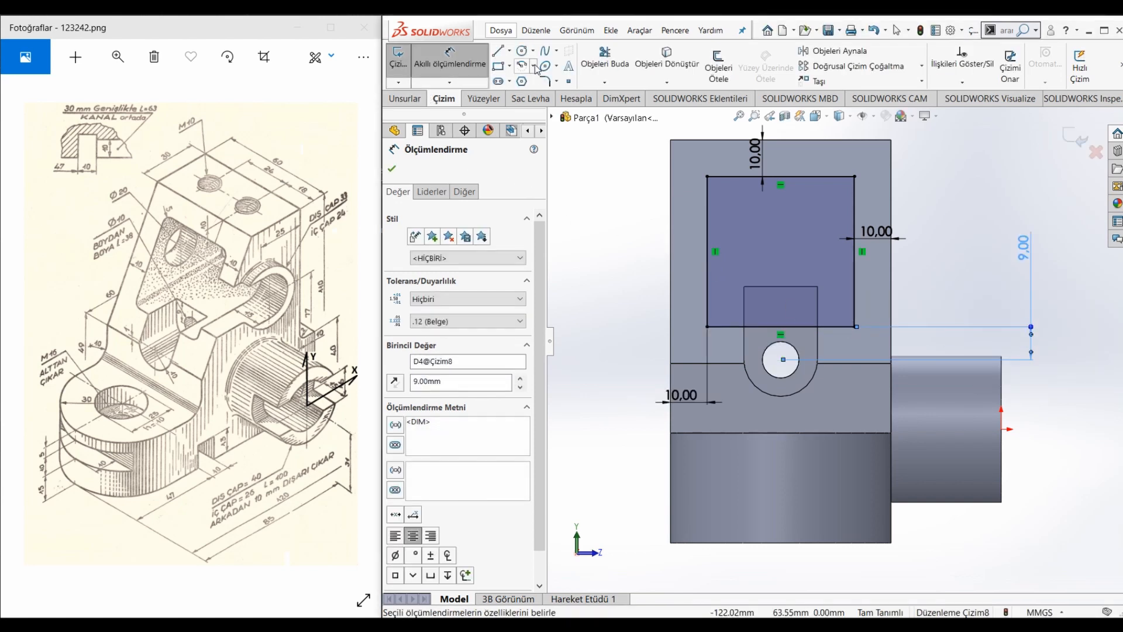
# Round all four corners of the rectangle with 5 mm sketch fillets.
pyautogui.click(547, 80)
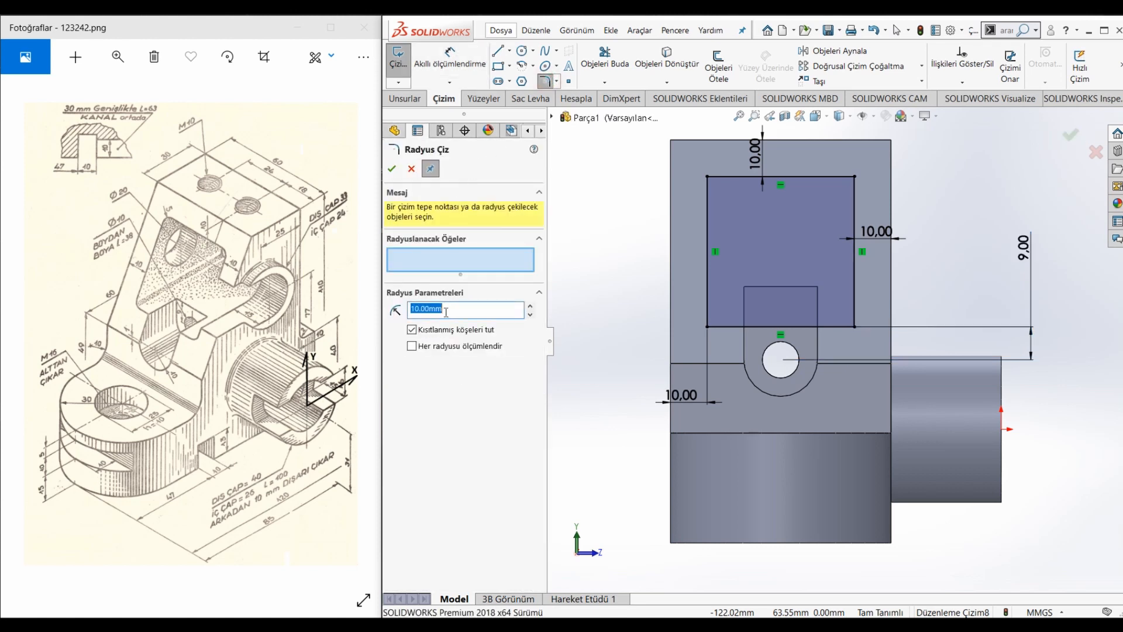
pyautogui.click(708, 326)
pyautogui.click(854, 327)
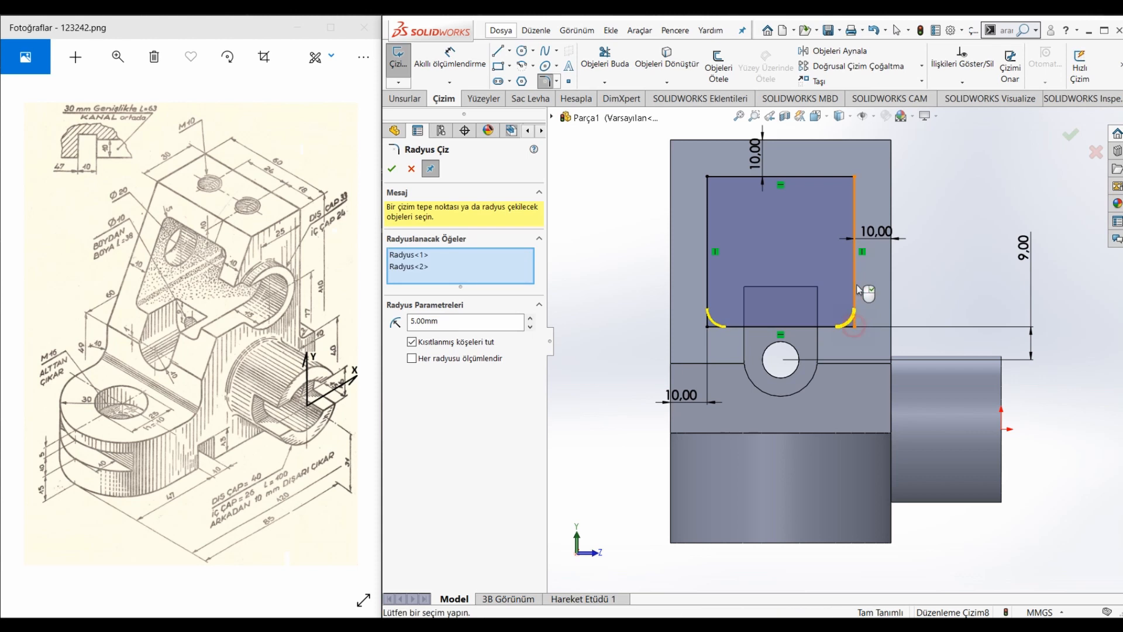
pyautogui.click(854, 176)
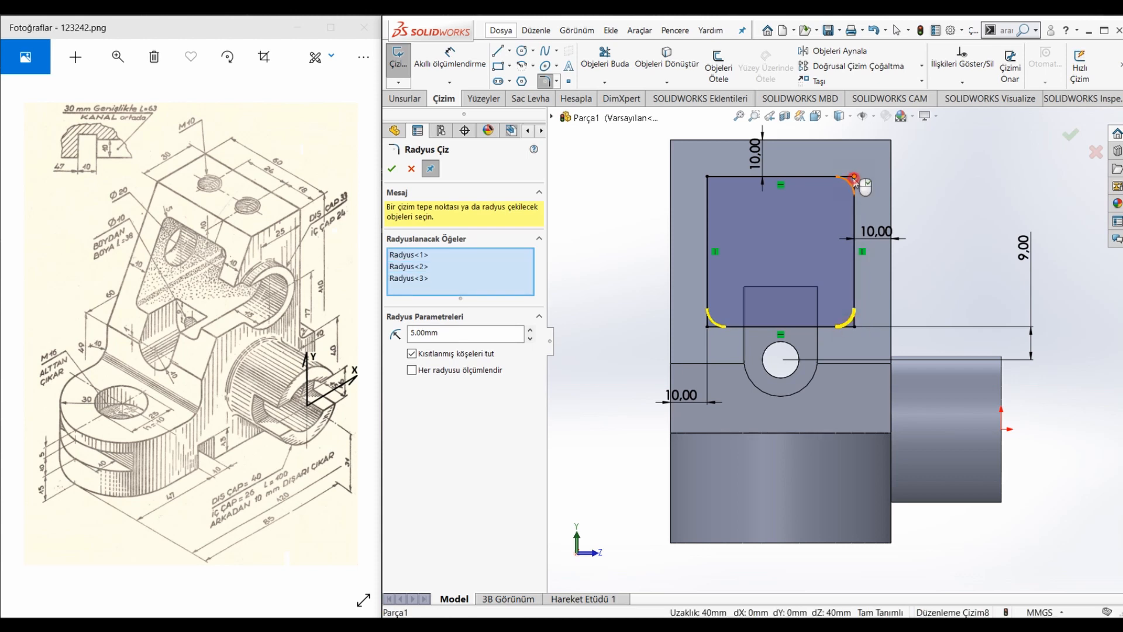
pyautogui.click(708, 176)
pyautogui.click(392, 170)
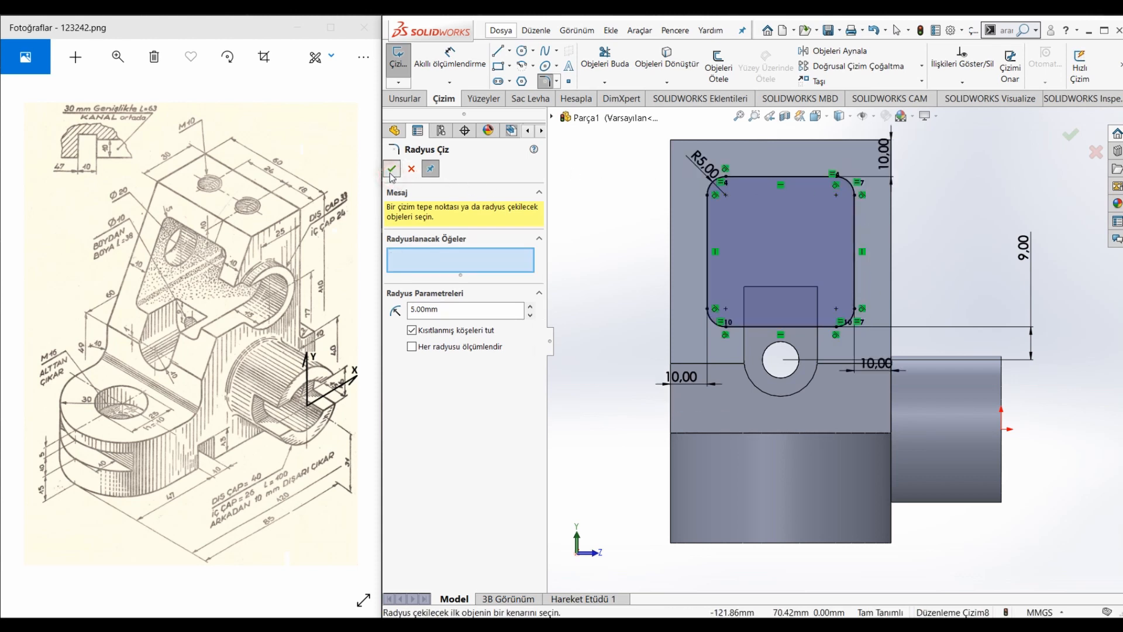
pyautogui.click(392, 169)
# Cut the rounded rectangle through the body with the Up To Surface end condition, ending at the body's rear face.
pyautogui.click(405, 105)
pyautogui.click(628, 64)
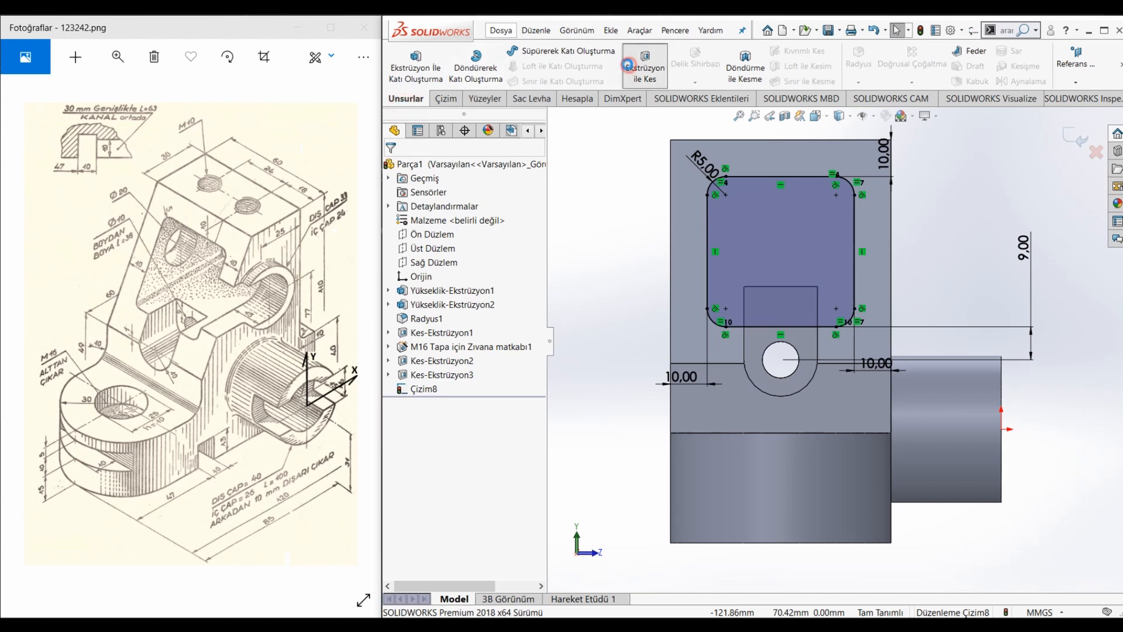
pyautogui.click(451, 249)
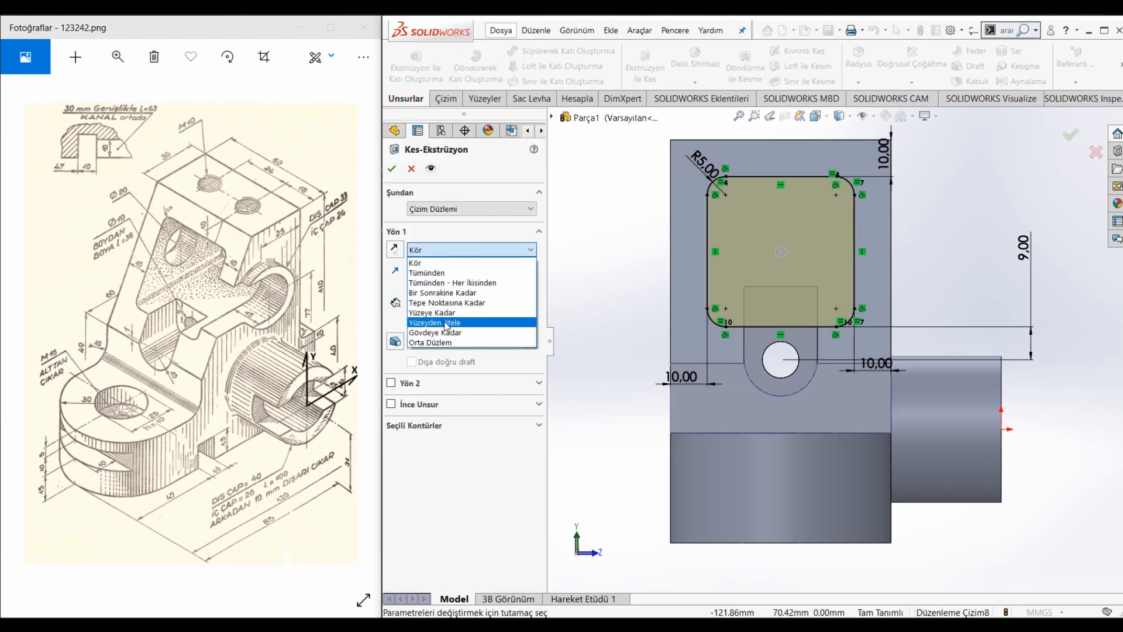
pyautogui.click(437, 312)
pyautogui.moveTo(633, 309); pyautogui.dragTo(620, 345, button='middle')
pyautogui.click(996, 309)
pyautogui.rightClick(998, 310)
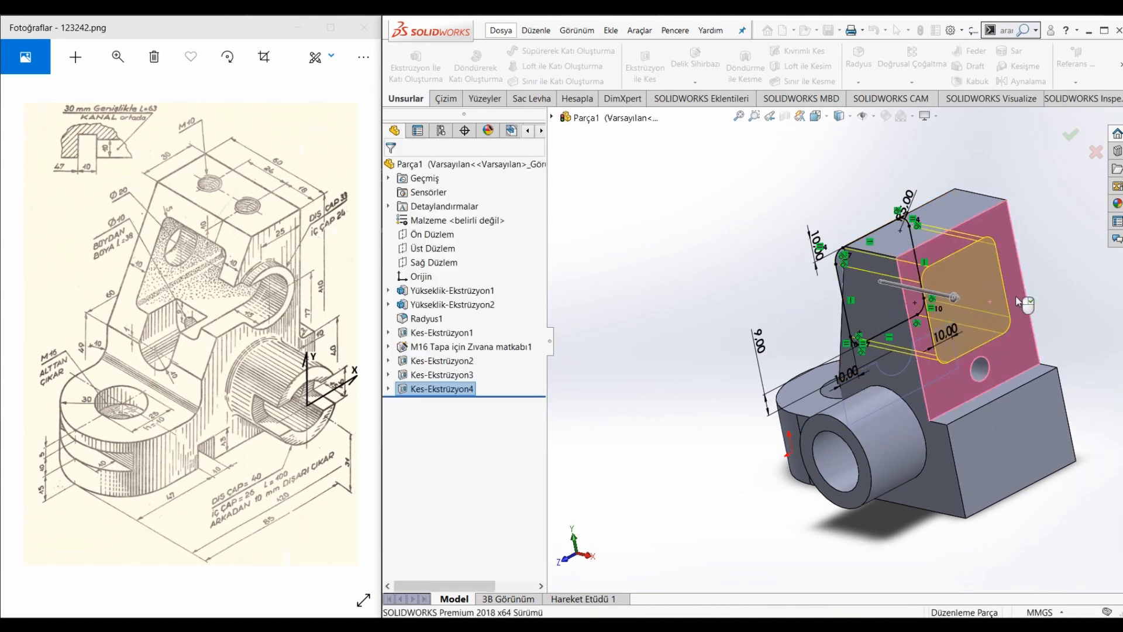
pyautogui.click(1054, 282)
# Sketch two concentric circles, about 23.7 mm and 14.9 mm in diameter, on the body's side face above the cylindrical boss.
pyautogui.scroll(3, 1017, 290)
pyautogui.moveTo(978, 299); pyautogui.dragTo(1078, 279, button='middle')
pyautogui.moveTo(939, 329); pyautogui.dragTo(912, 328, button='middle')
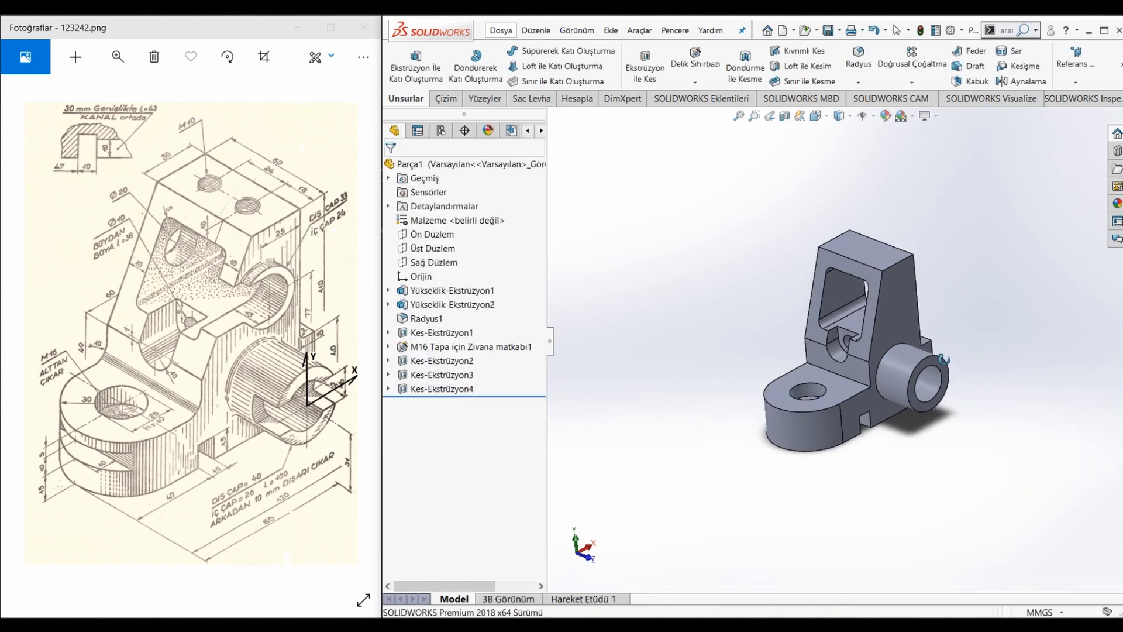
pyautogui.click(882, 321)
pyautogui.click(934, 291)
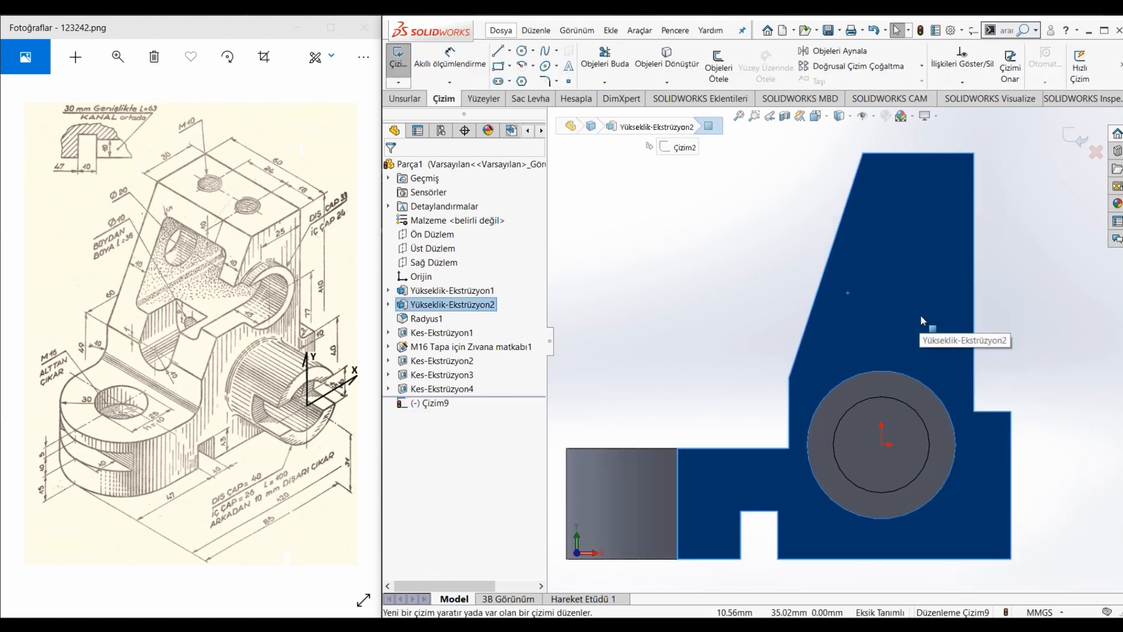
pyautogui.click(523, 52)
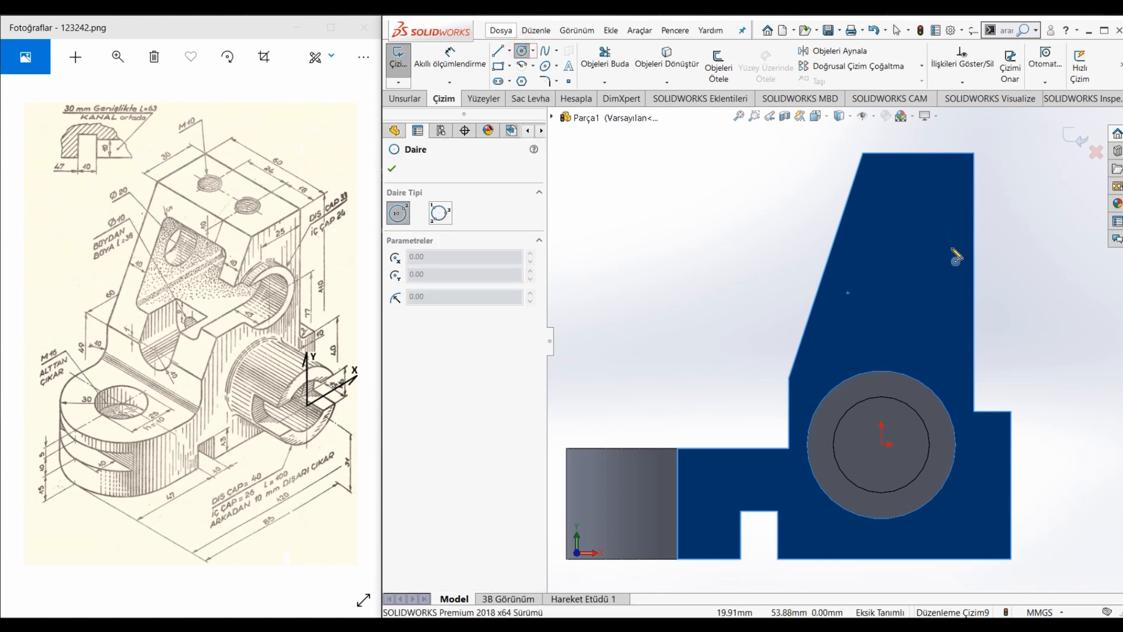
pyautogui.click(895, 251)
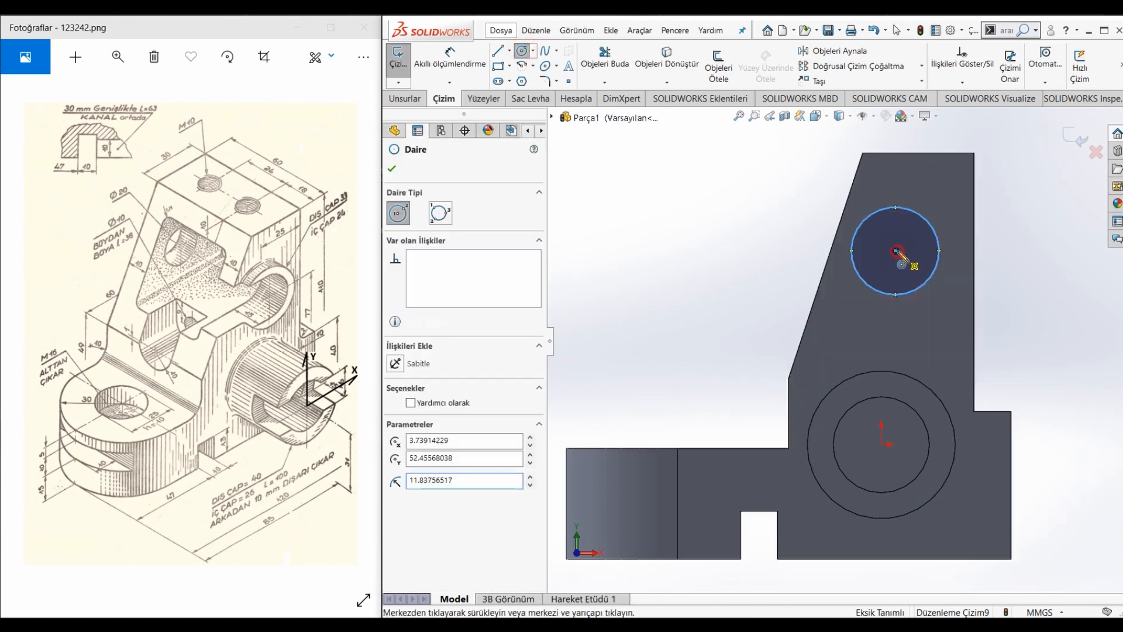
pyautogui.click(896, 279)
# Dimension the outer circle's diameter as 33 mm and the inner circle's as 24 mm.
pyautogui.moveTo(758, 353); pyautogui.dragTo(754, 176, button='right')
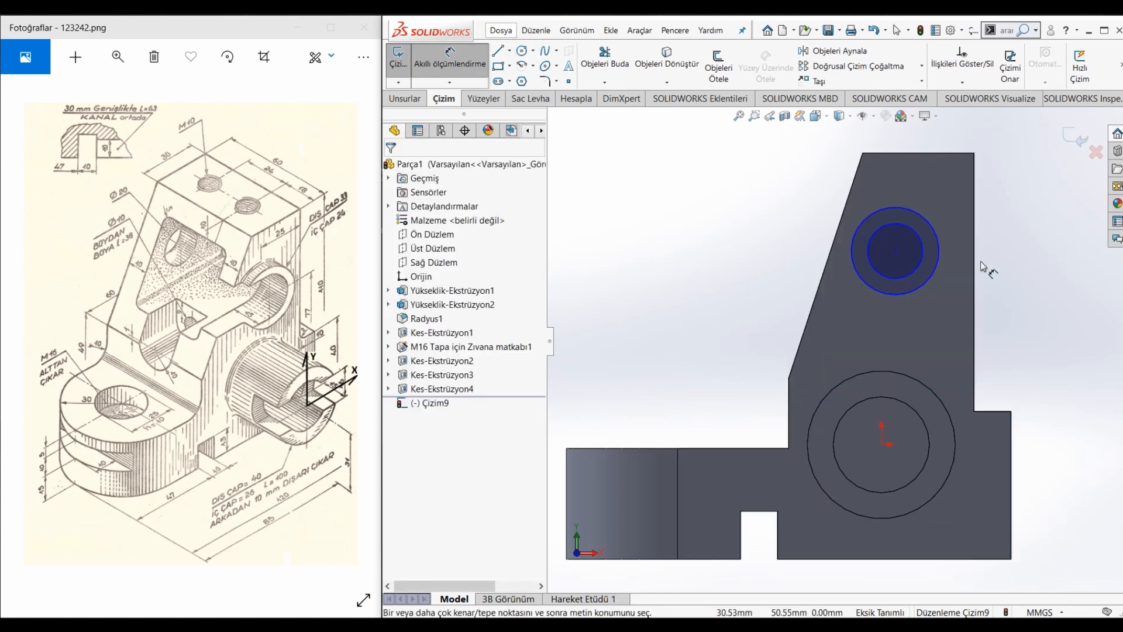
pyautogui.click(943, 257)
pyautogui.click(1016, 183)
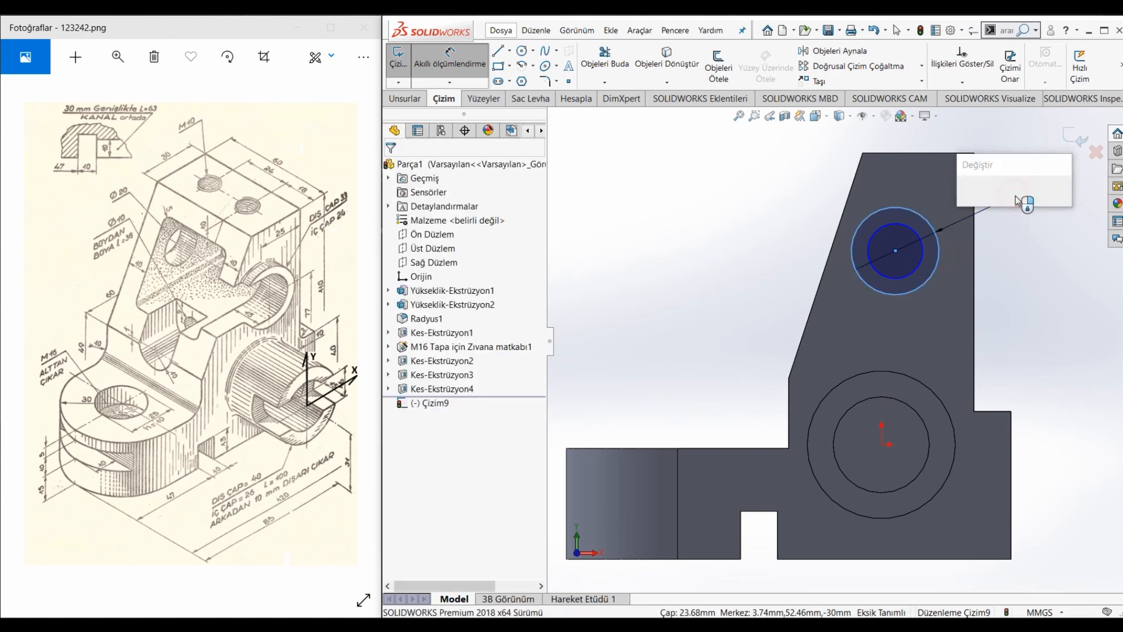
pyautogui.write('33')
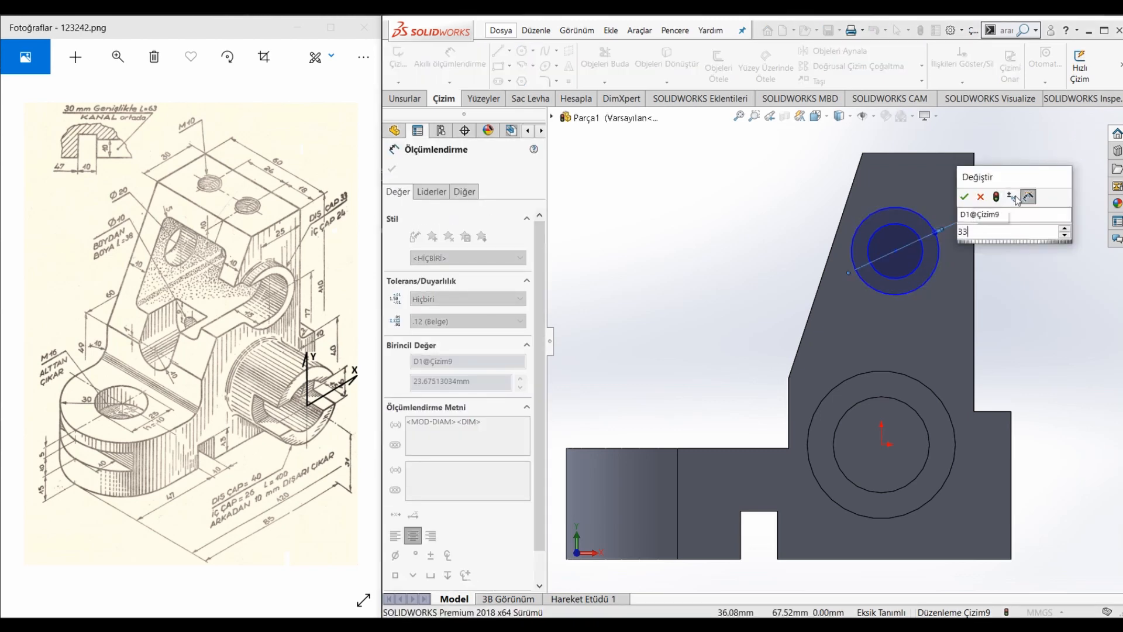
pyautogui.press('Return')
pyautogui.click(919, 262)
pyautogui.click(995, 217)
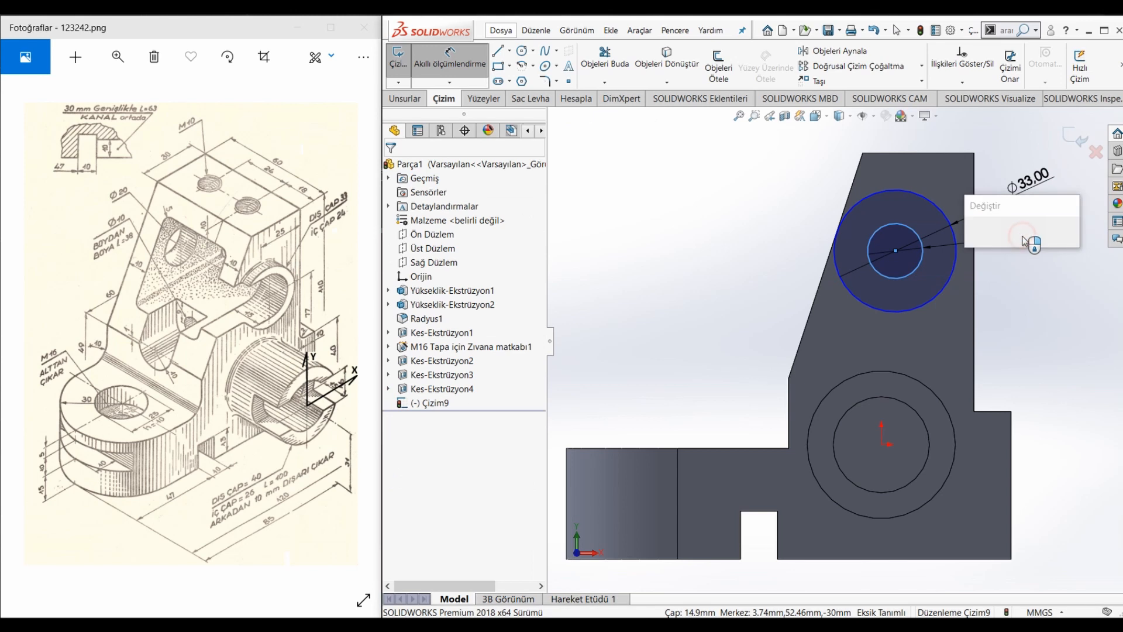
pyautogui.write('24')
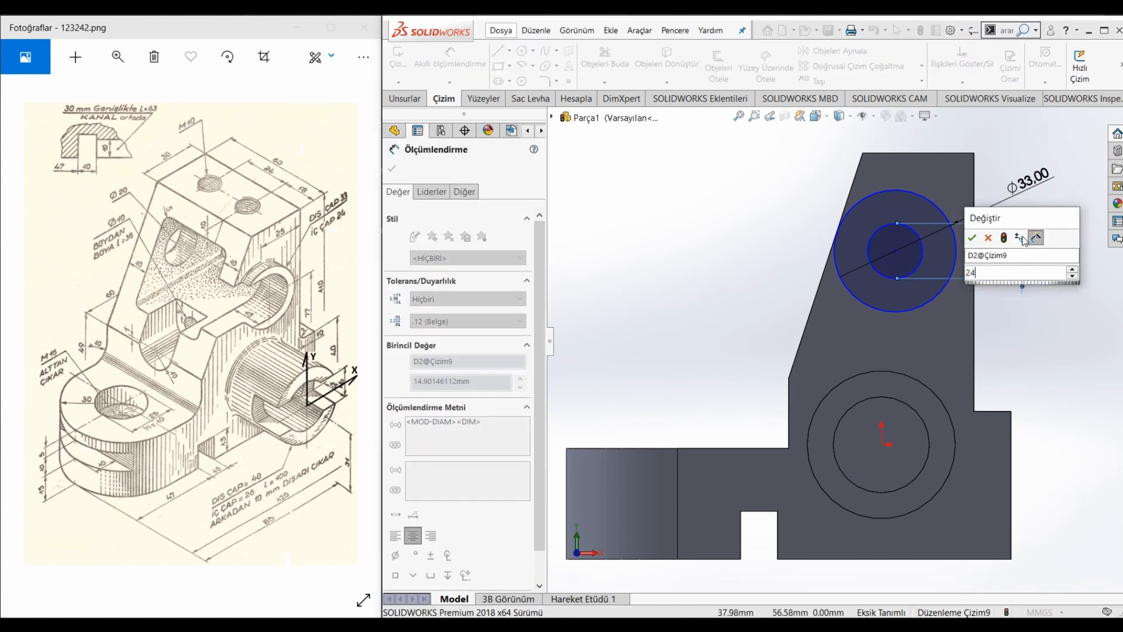
pyautogui.press('Return')
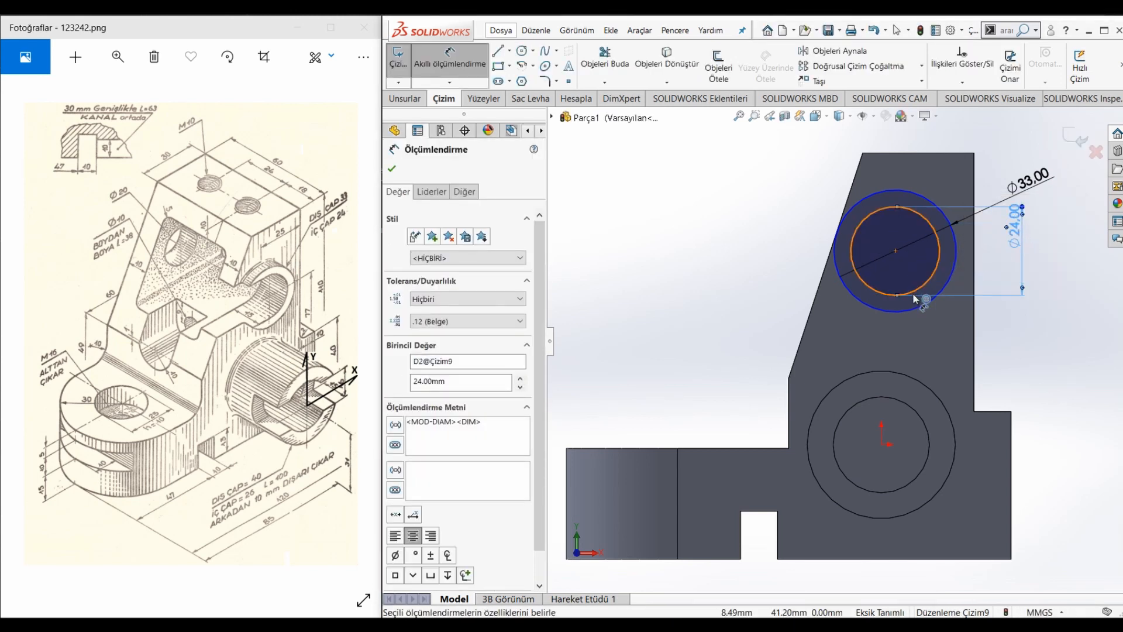
# Dimension the circles' centre 77 mm above the body's bottom edge and 25 mm from the upper body's vertical edge.
pyautogui.click(915, 310)
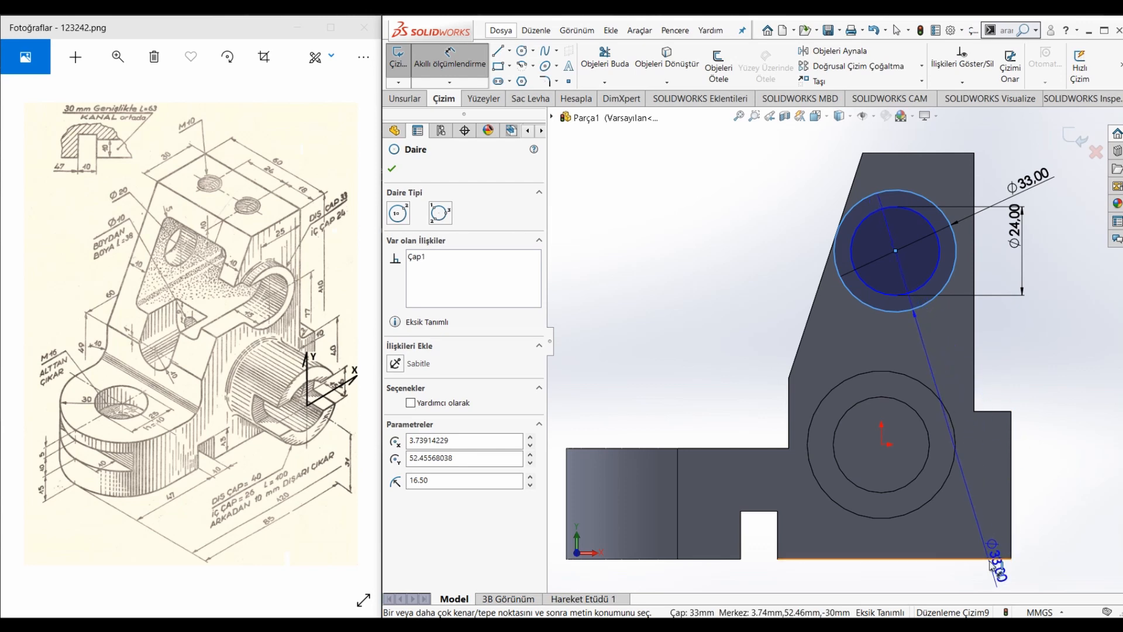
pyautogui.click(993, 558)
pyautogui.click(1050, 391)
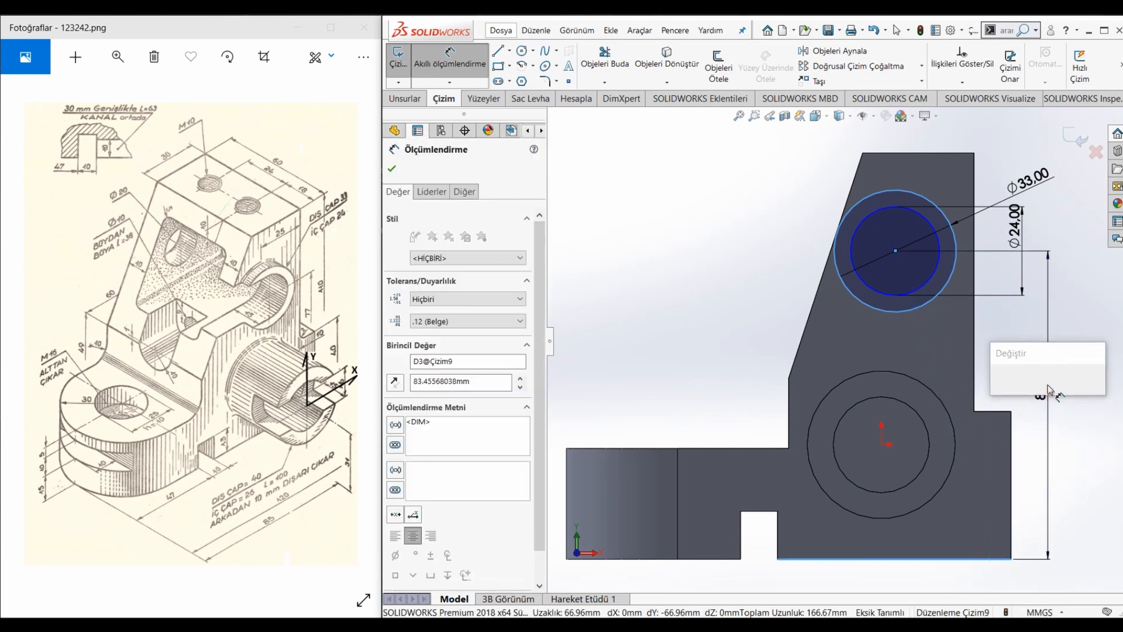
pyautogui.write('77')
pyautogui.press('Return')
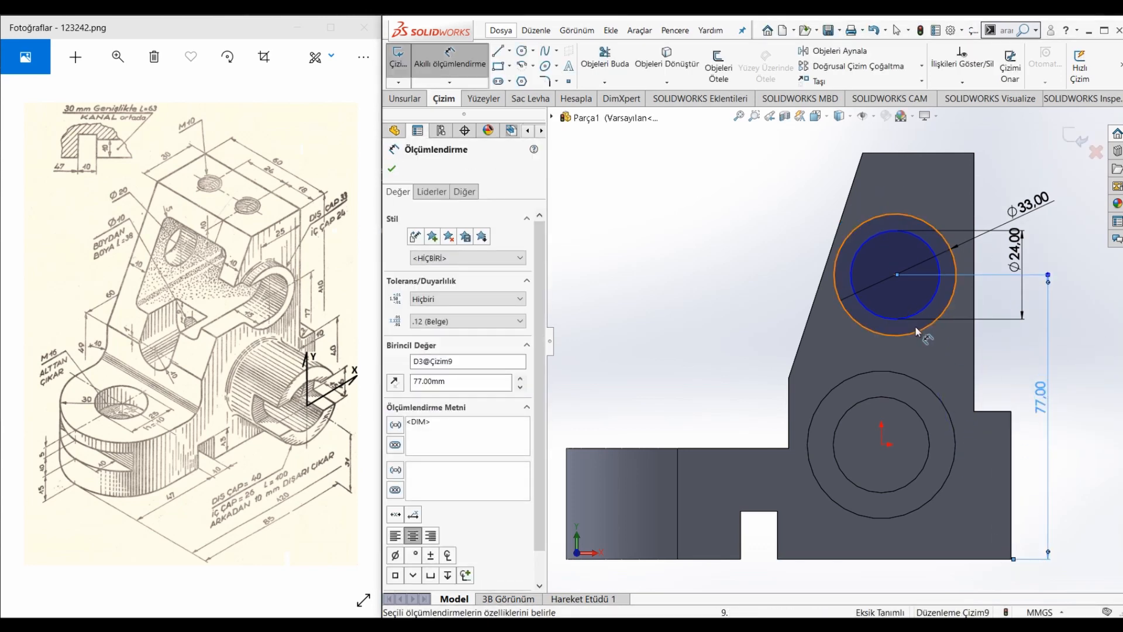
pyautogui.click(955, 291)
pyautogui.click(974, 288)
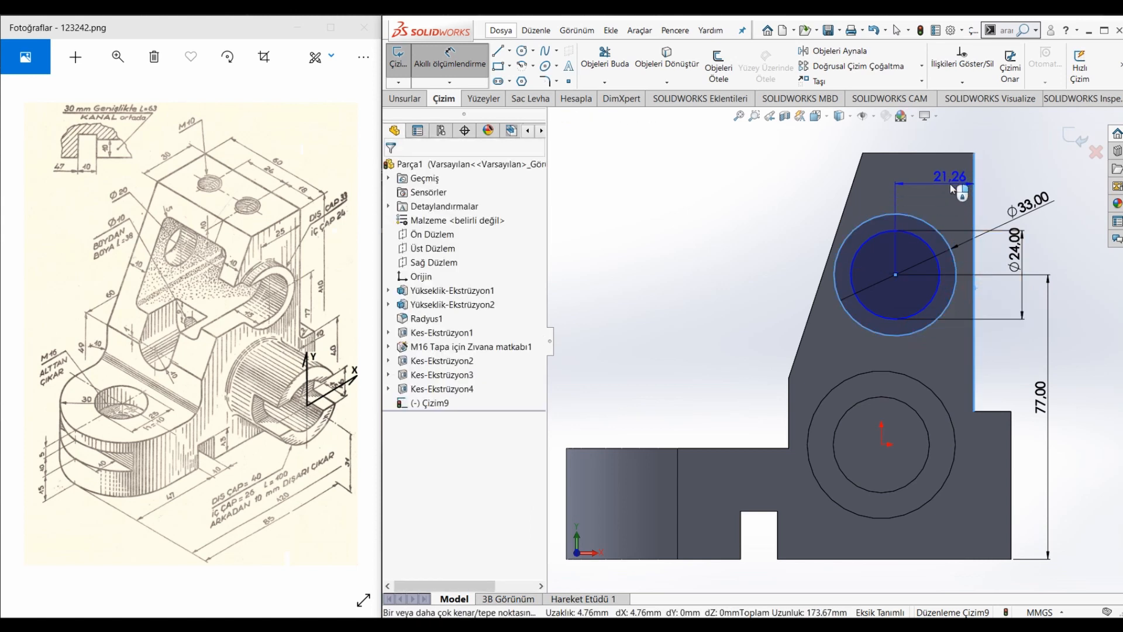
pyautogui.click(952, 188)
pyautogui.write('25')
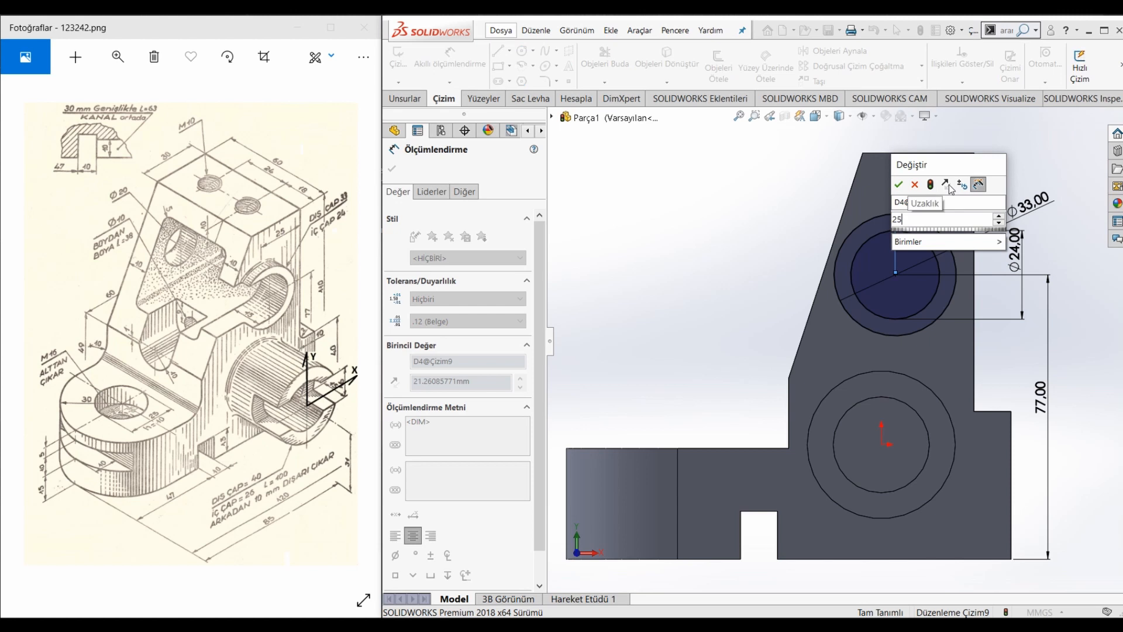
pyautogui.press('Return')
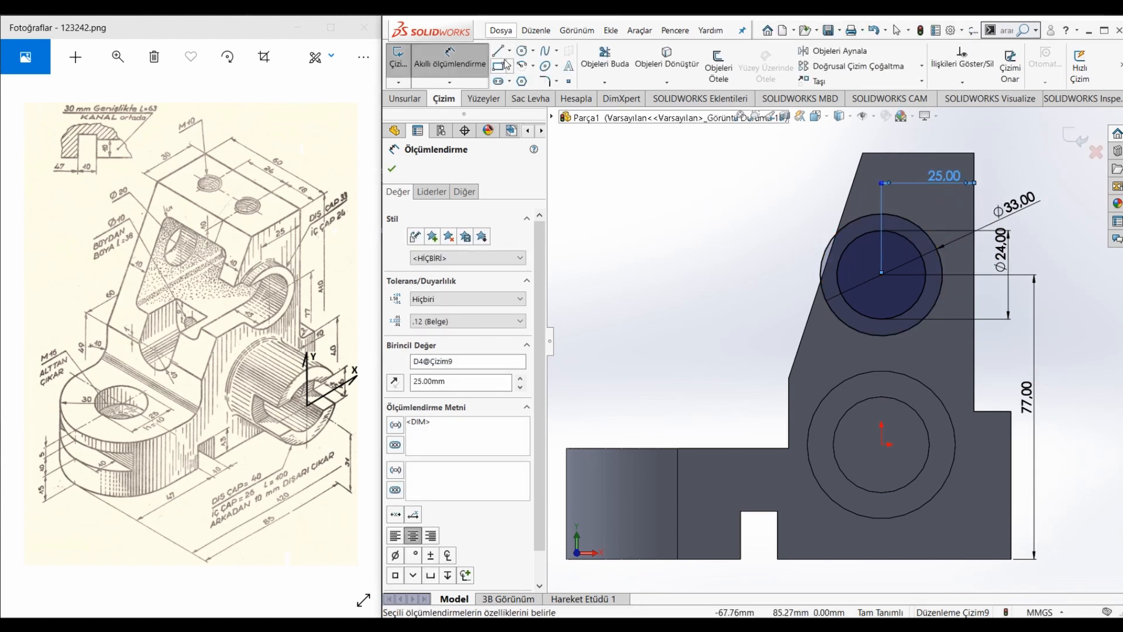
# Draw connected lines from the inner circle's top horizontally to the sloped edge, down along that edge, and back to the circle's bottom.
pyautogui.press('l')
pyautogui.scroll(-5, 883, 257)
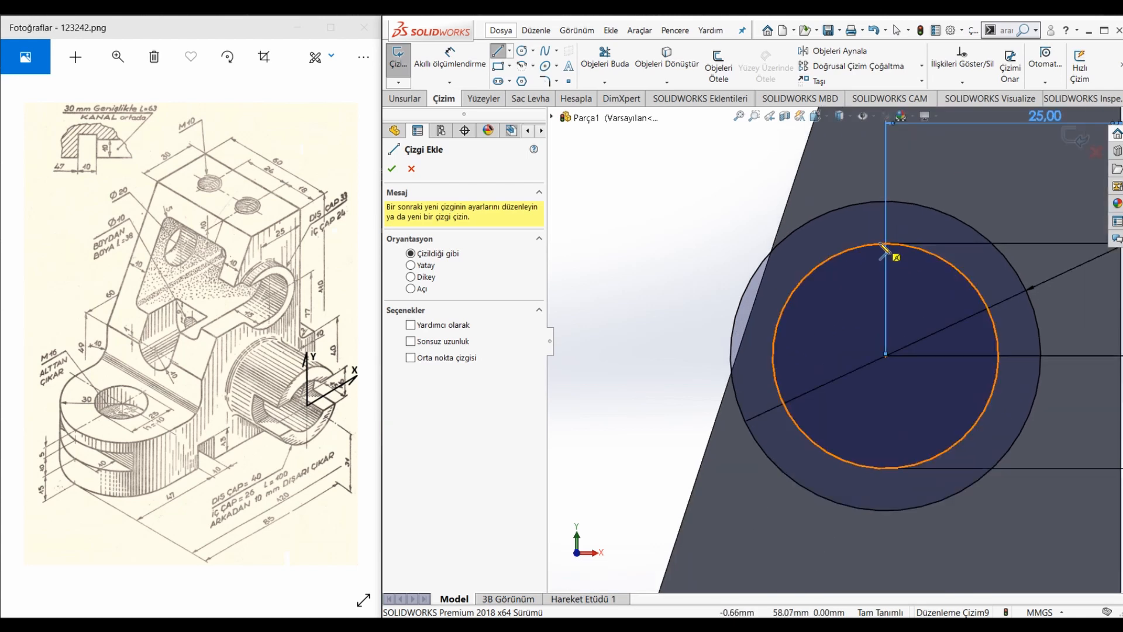
pyautogui.click(886, 244)
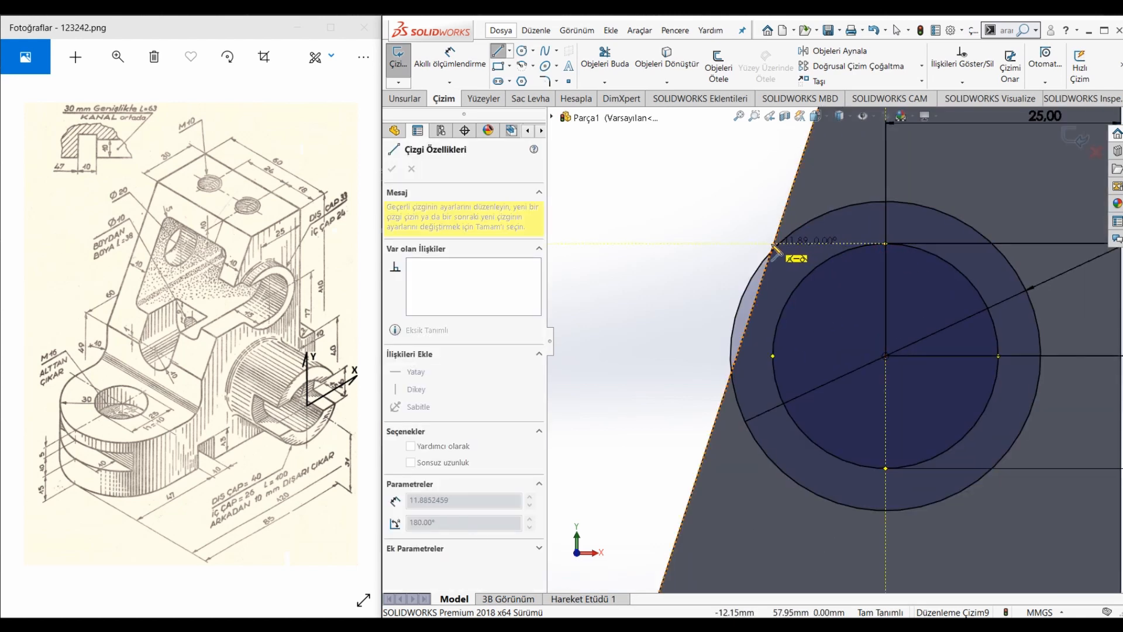
pyautogui.click(774, 244)
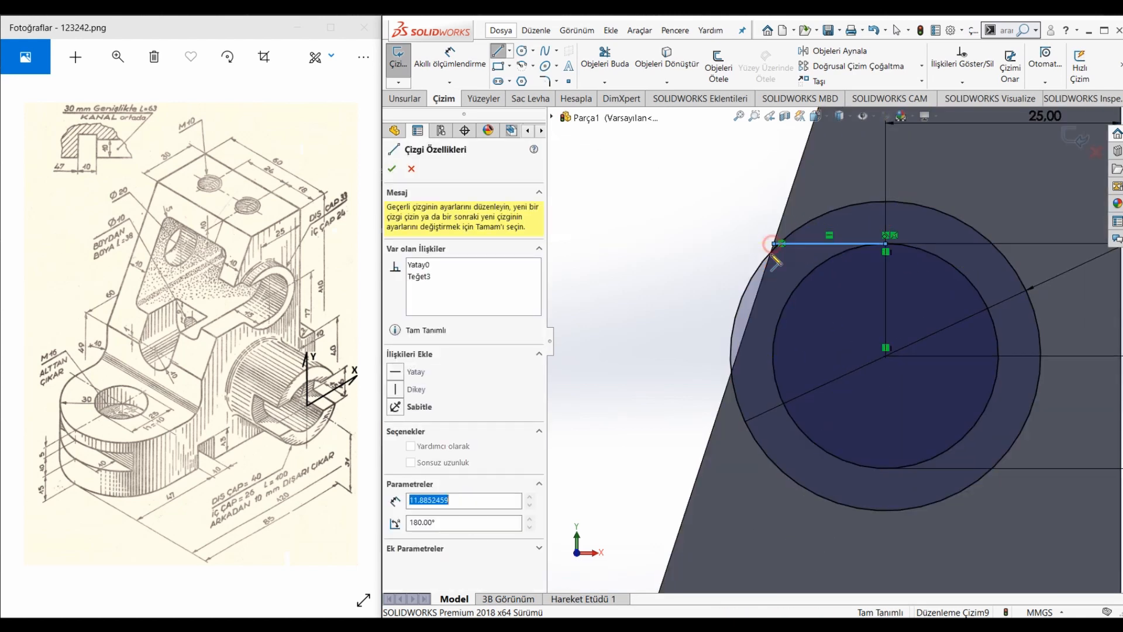
pyautogui.click(701, 468)
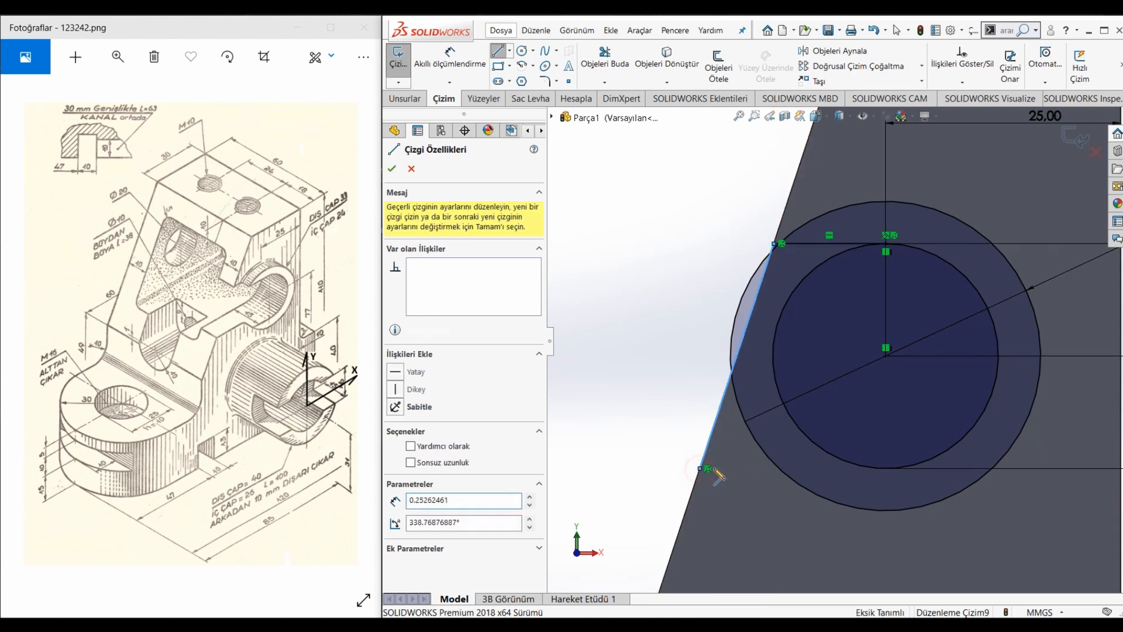
pyautogui.click(887, 469)
pyautogui.press('Escape')
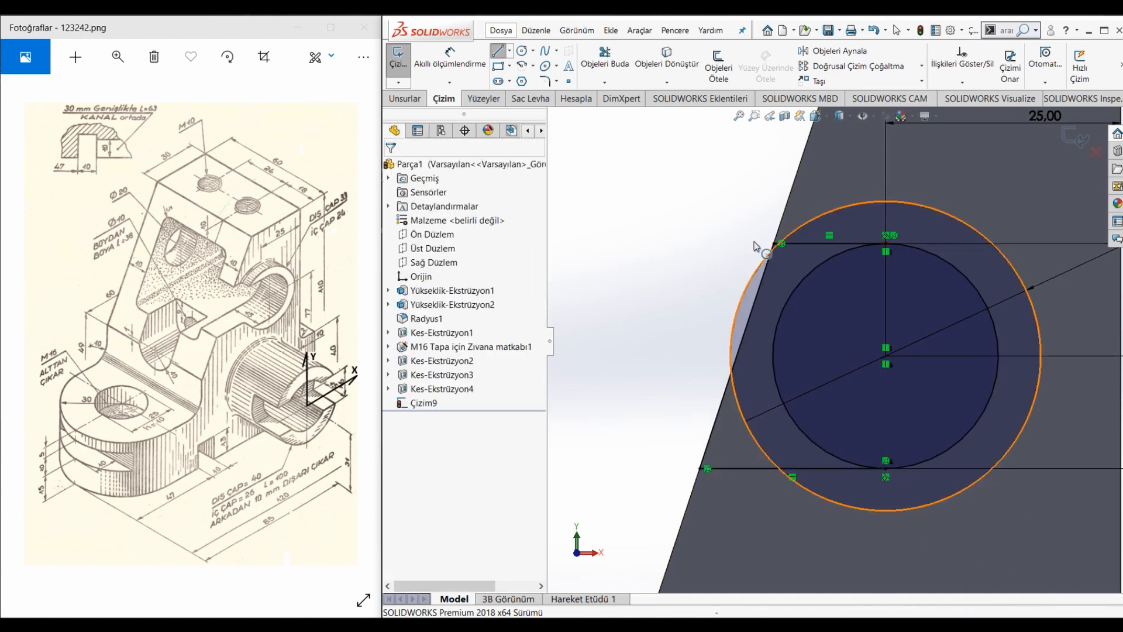
# Trim away the inner circle's half facing the sloped edge and the outer circle's arc pieces extending to and beyond that edge.
pyautogui.click(605, 59)
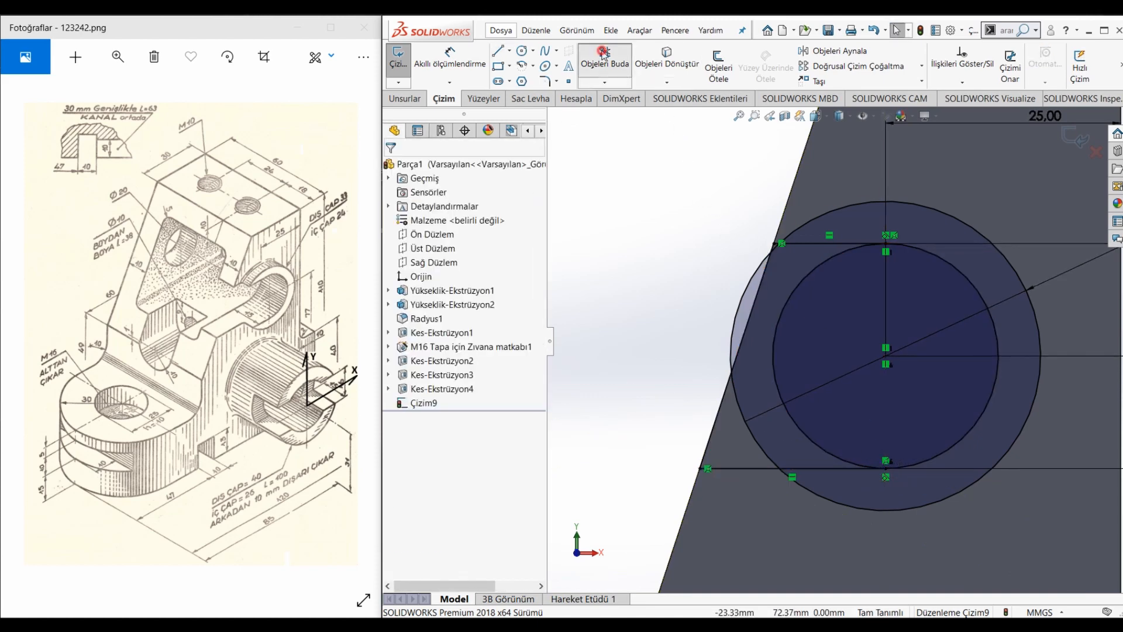
pyautogui.click(830, 261)
pyautogui.click(758, 273)
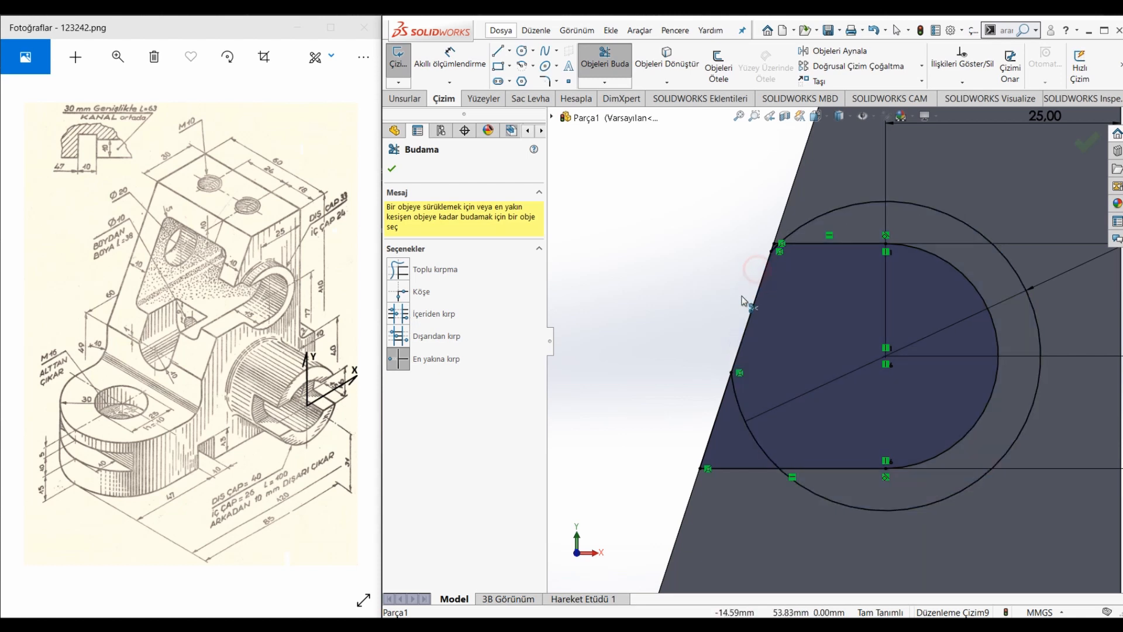
pyautogui.scroll(-5, 778, 258)
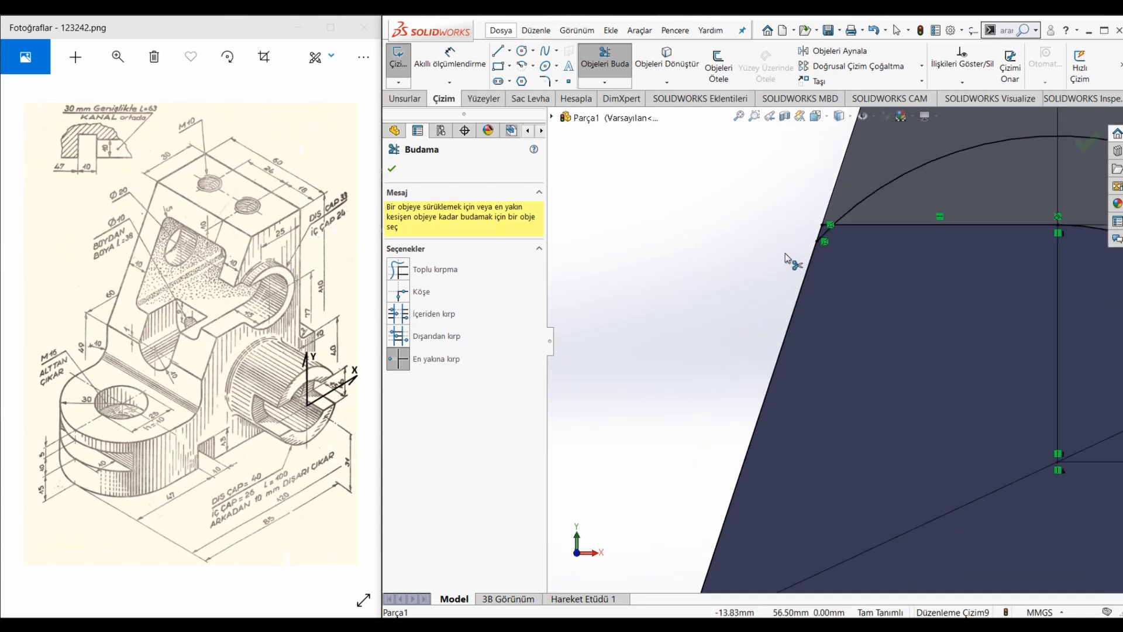
pyautogui.click(859, 247)
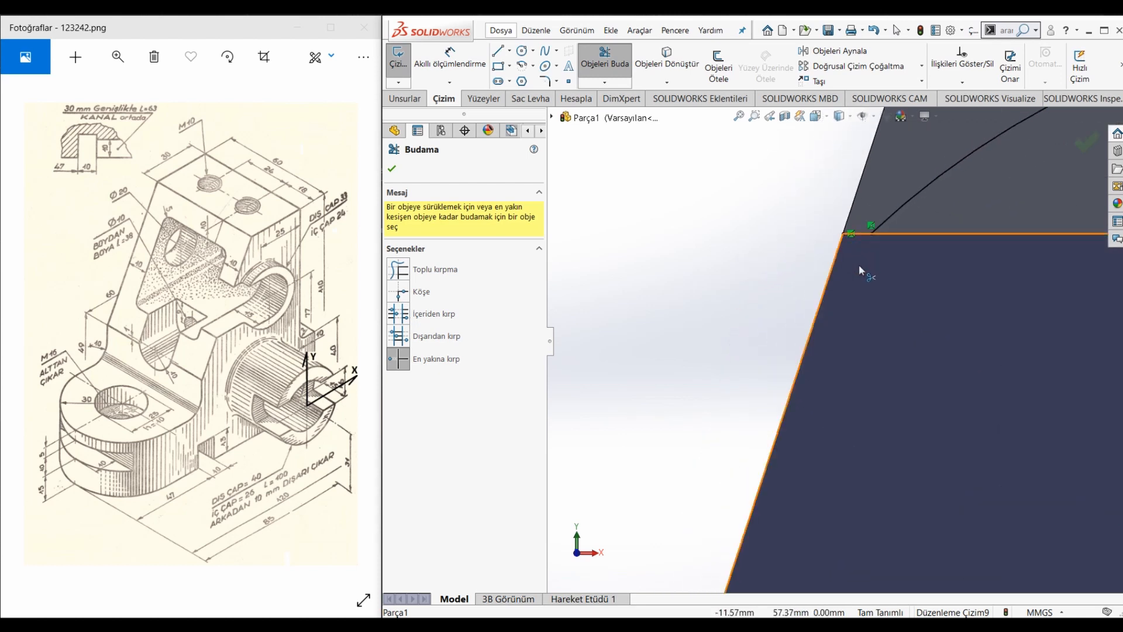
pyautogui.scroll(5, 859, 264)
pyautogui.scroll(-1, 865, 383)
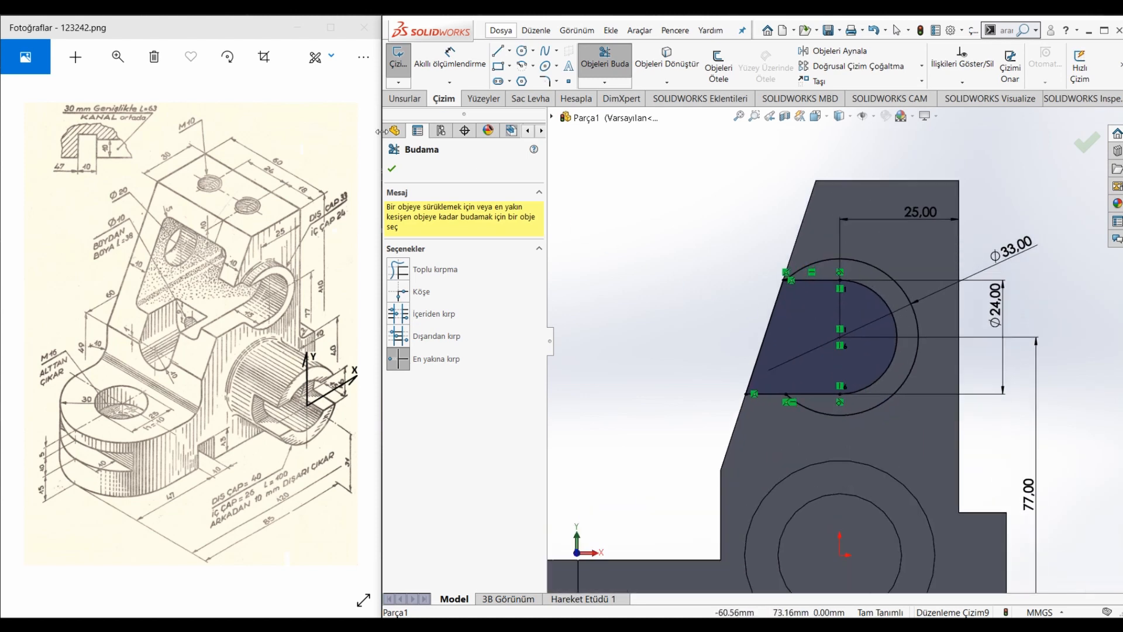
# Set up an extruded cut of the sketch with the Up To Surface end condition, ending at the pocket's inner side face.
pyautogui.click(401, 98)
pyautogui.click(645, 65)
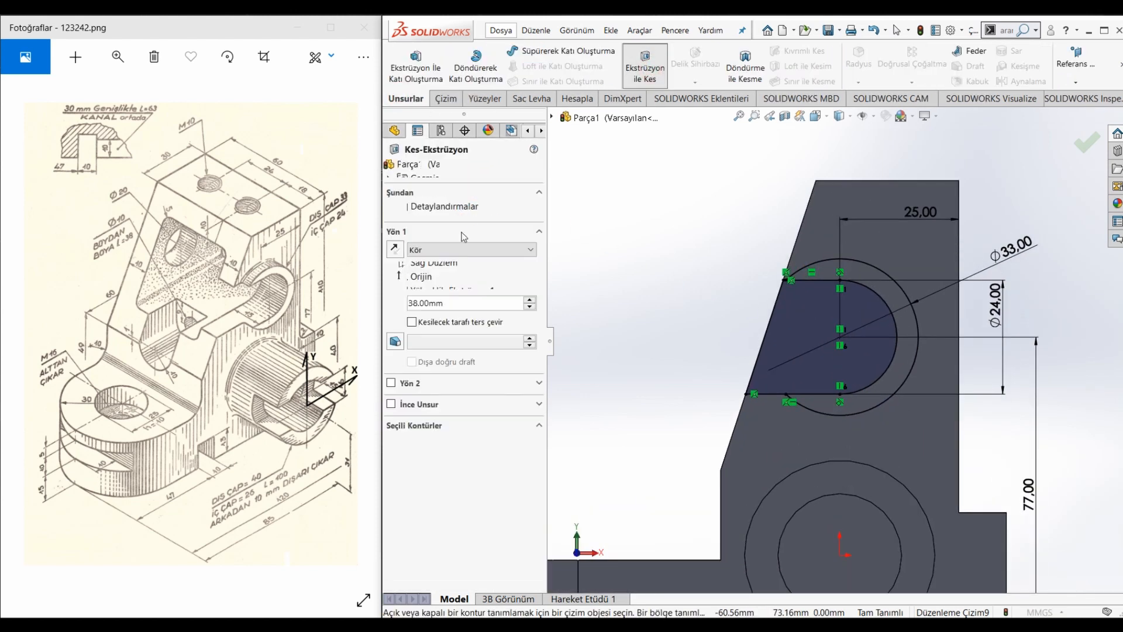
pyautogui.click(463, 249)
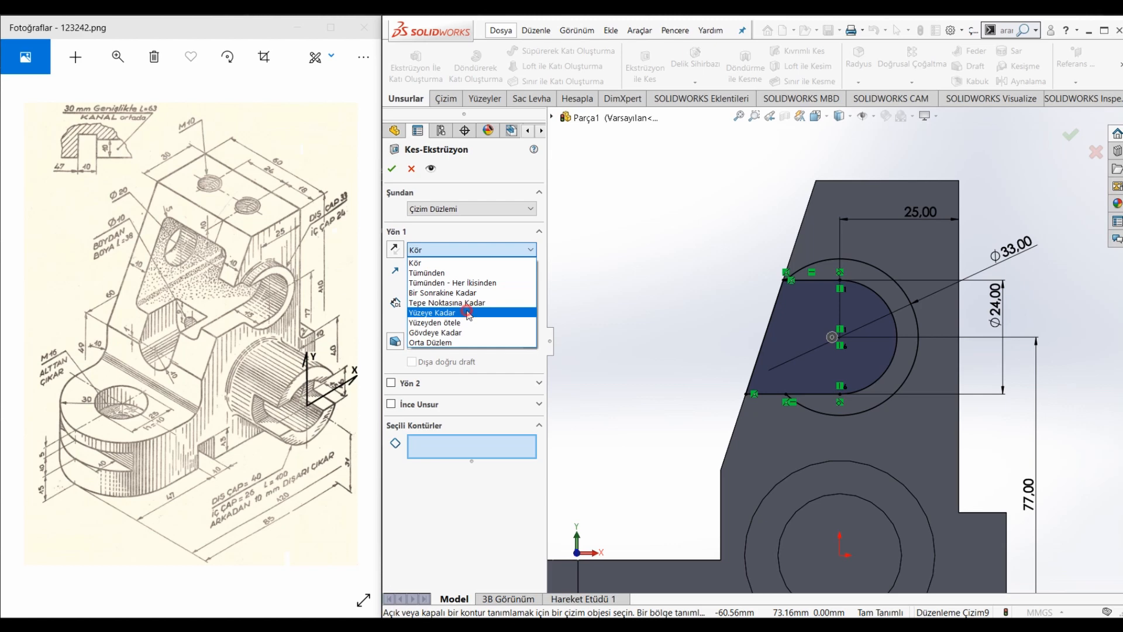
pyautogui.click(467, 313)
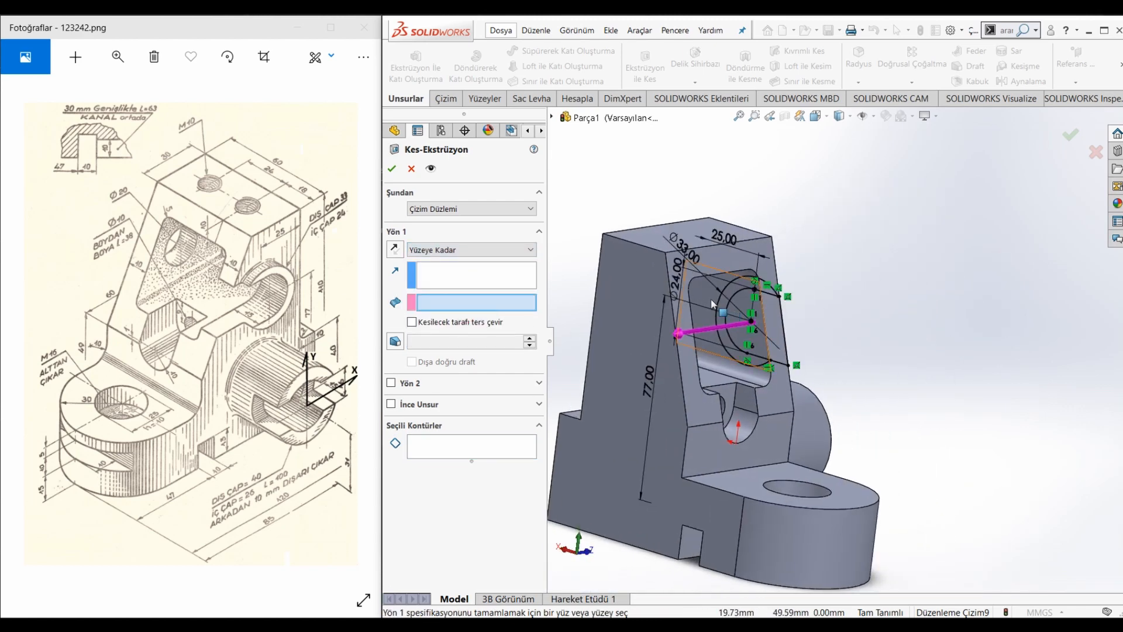
pyautogui.click(713, 303)
pyautogui.rightClick(713, 304)
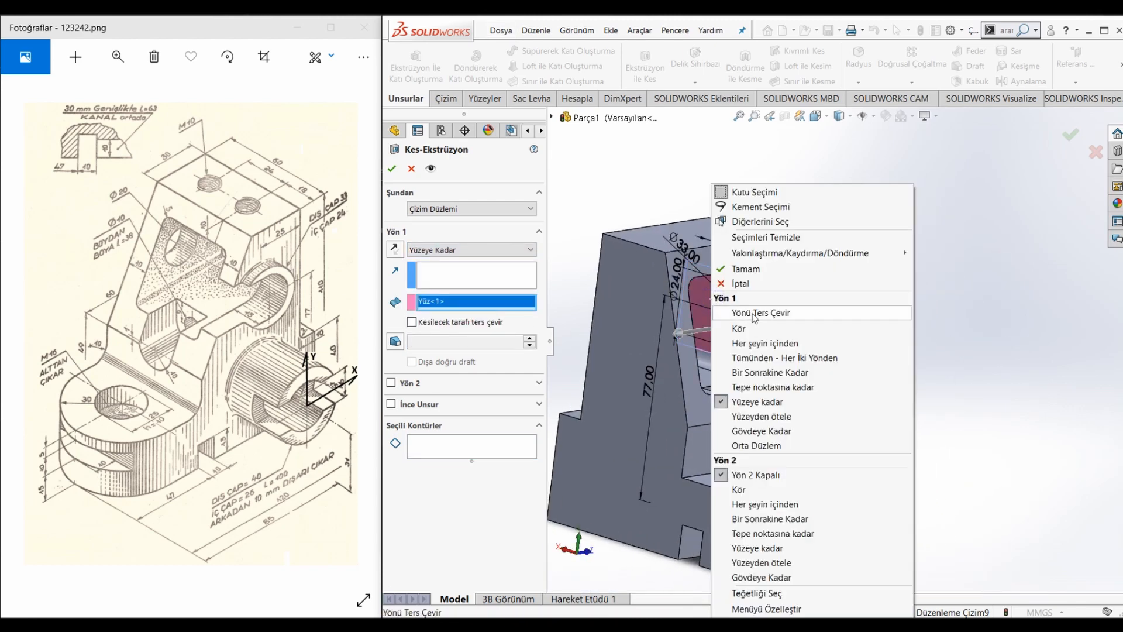
pyautogui.click(724, 270)
# Limit the cut to the U-shaped inner region, reselect the pocket's inner side face as its end surface, and complete it.
pyautogui.click(652, 337)
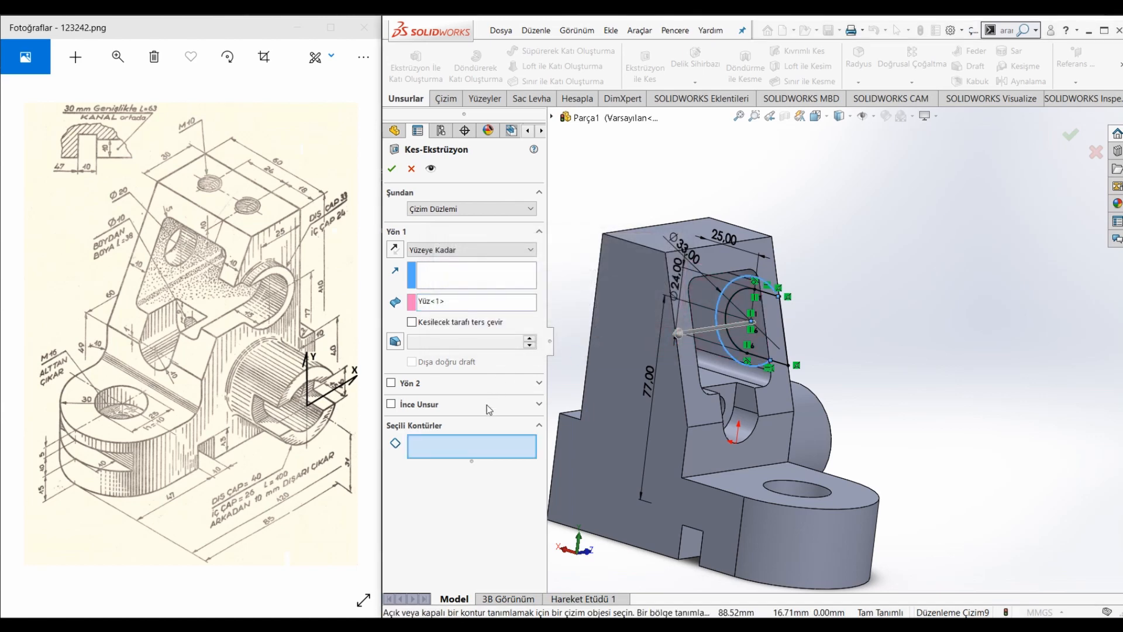
pyautogui.scroll(2, 775, 369)
pyautogui.moveTo(781, 351)
pyautogui.mouseDown(button='middle')
pyautogui.moveTo(744, 314)
pyautogui.moveTo(671, 357)
pyautogui.mouseUp(button='middle')
pyautogui.scroll(-3, 735, 353)
pyautogui.click(861, 338)
pyautogui.moveTo(787, 342)
pyautogui.mouseDown(button='middle')
pyautogui.moveTo(920, 304)
pyautogui.moveTo(903, 330)
pyautogui.mouseUp(button='middle')
pyautogui.click(489, 303)
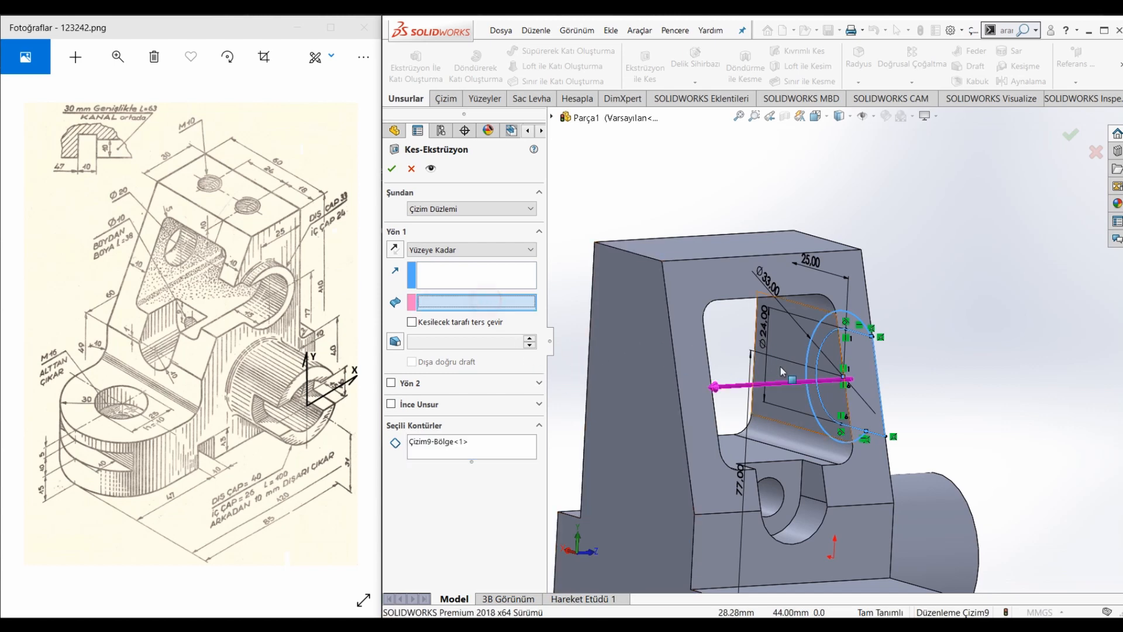
pyautogui.click(790, 353)
pyautogui.rightClick(803, 358)
pyautogui.click(932, 366)
pyautogui.scroll(3, 932, 367)
pyautogui.moveTo(933, 366); pyautogui.dragTo(802, 346, button='middle')
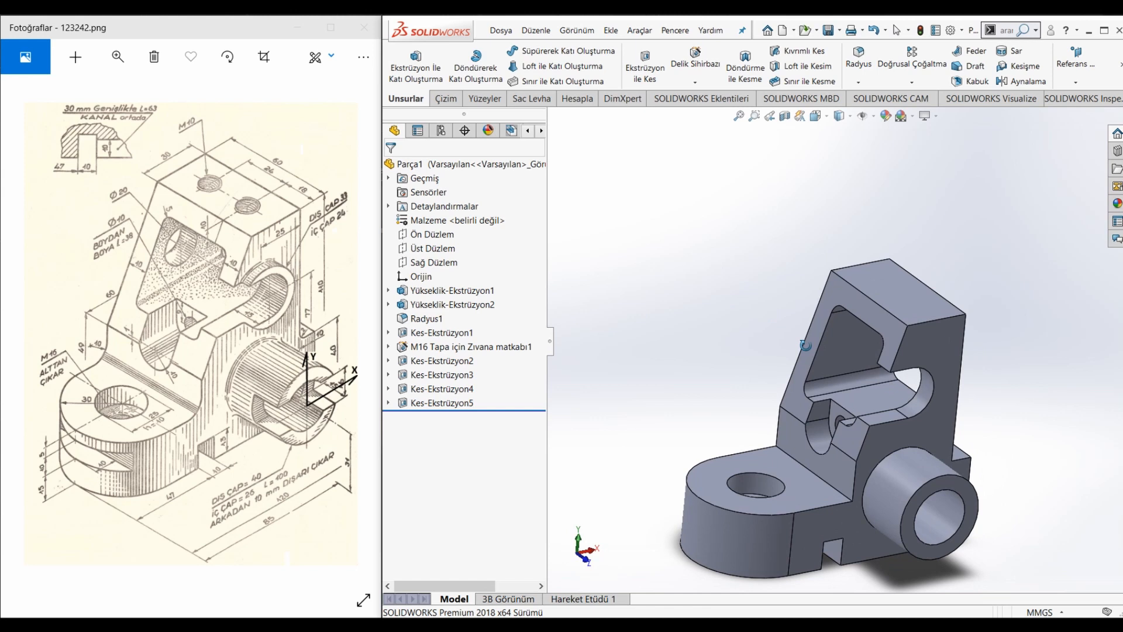
# Start a boss extrusion that reuses the last cut's sketch, picking its outer 33 mm arc as the profile.
pyautogui.click(387, 402)
pyautogui.click(437, 418)
pyautogui.click(445, 402)
pyautogui.click(415, 69)
pyautogui.scroll(-6, 943, 355)
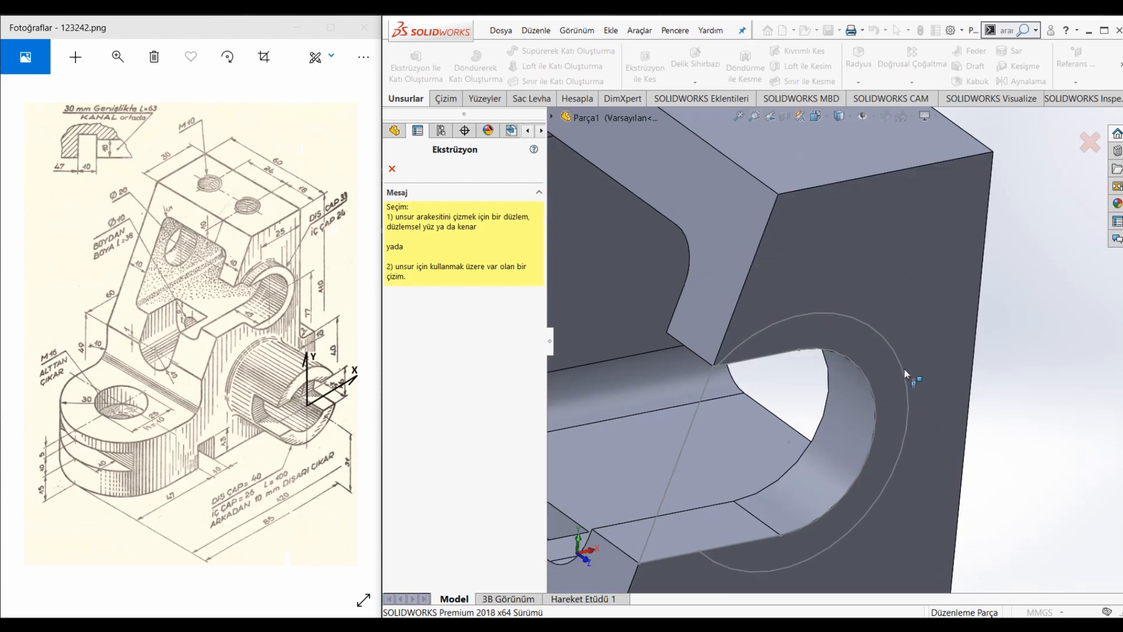
pyautogui.click(903, 368)
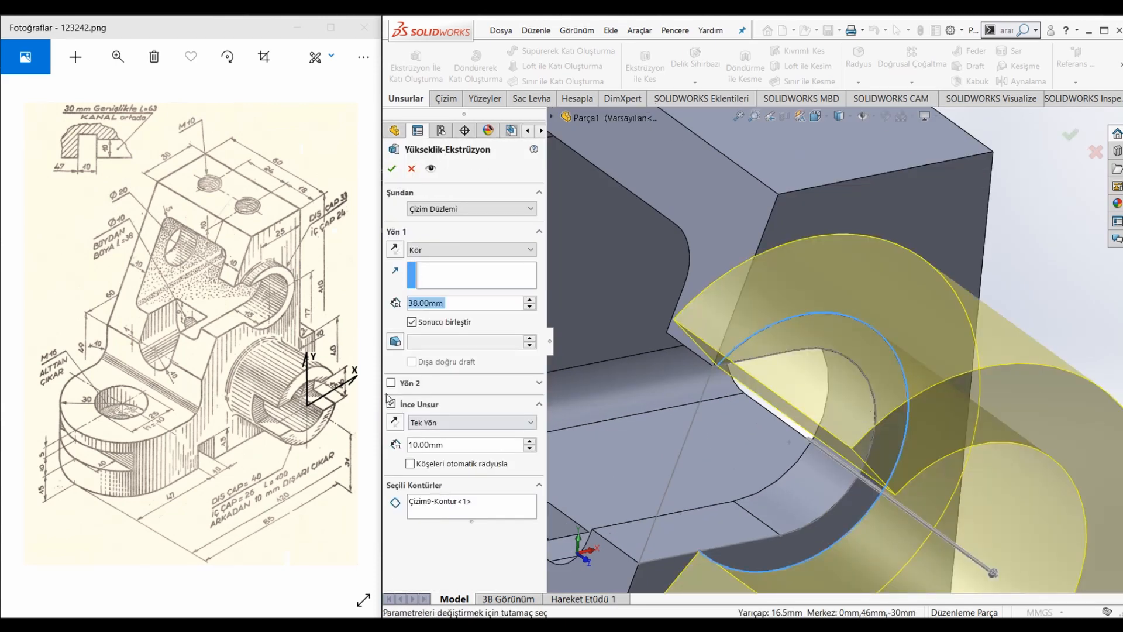
# Turn off the thin feature, replace the arc contour with the C-shaped region between both arcs, and extrude it 5 mm.
pyautogui.click(392, 404)
pyautogui.click(443, 442)
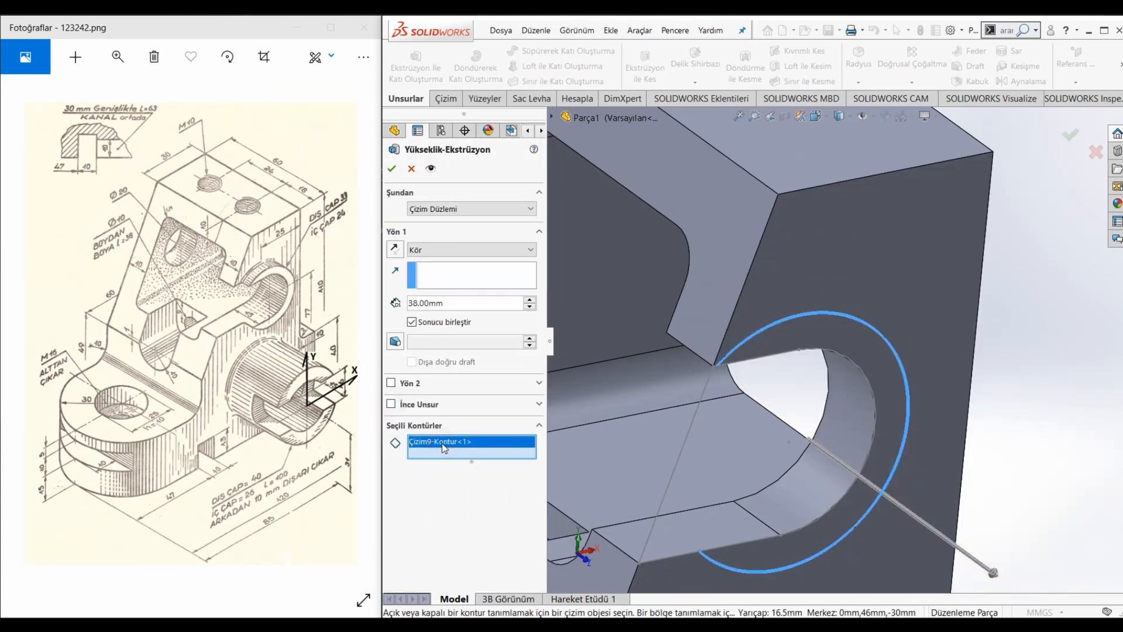
pyautogui.press('Delete')
pyautogui.click(851, 354)
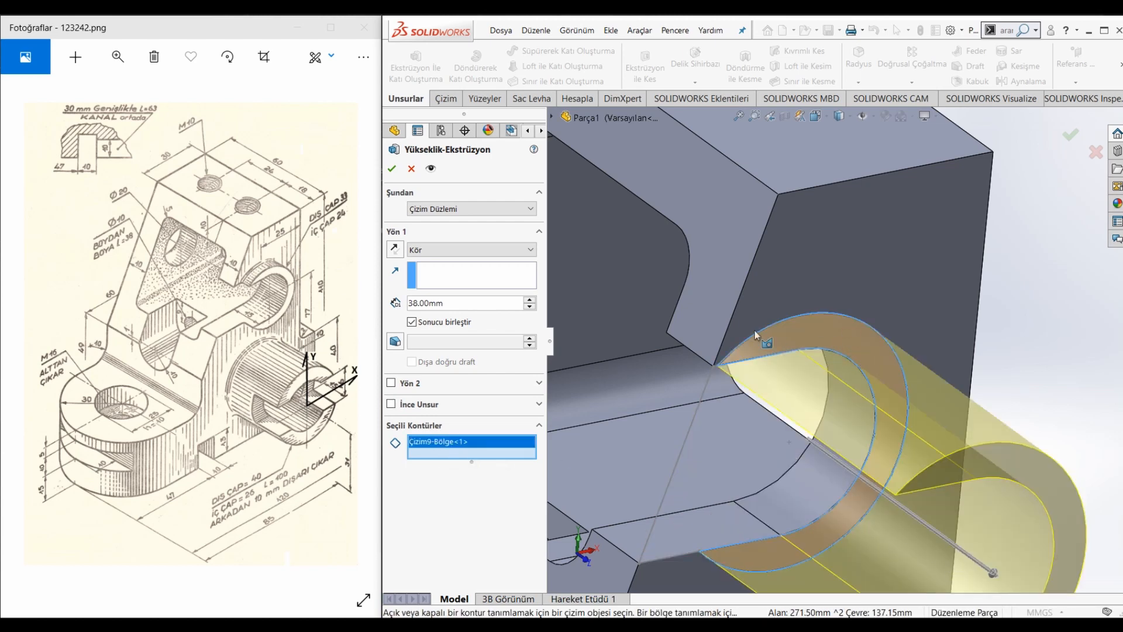
pyautogui.write('5')
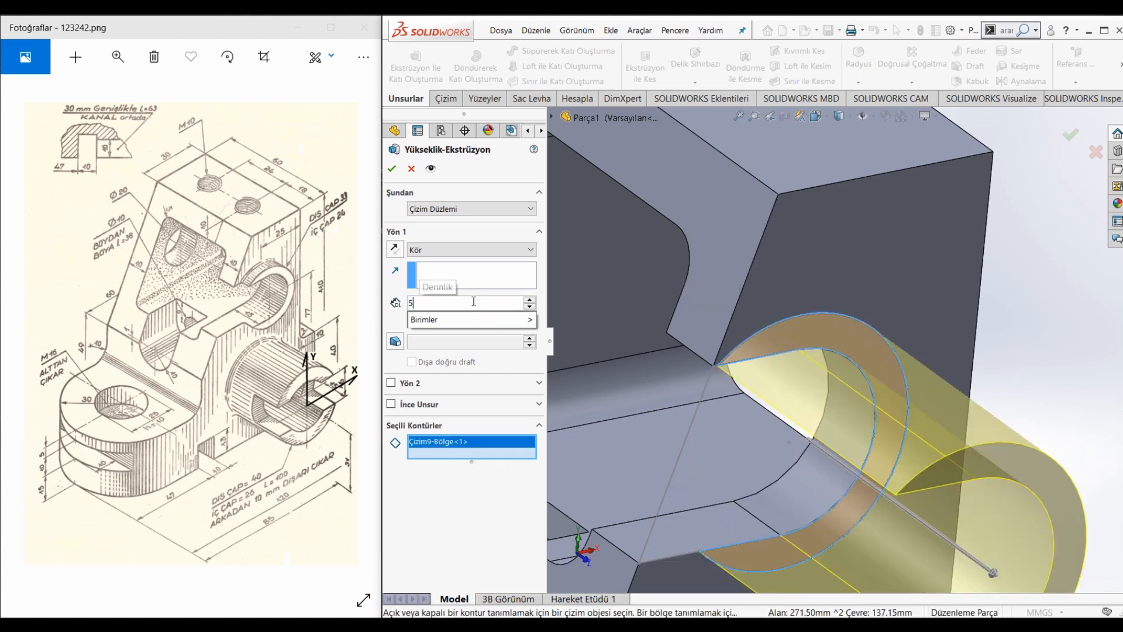
pyautogui.press('Return')
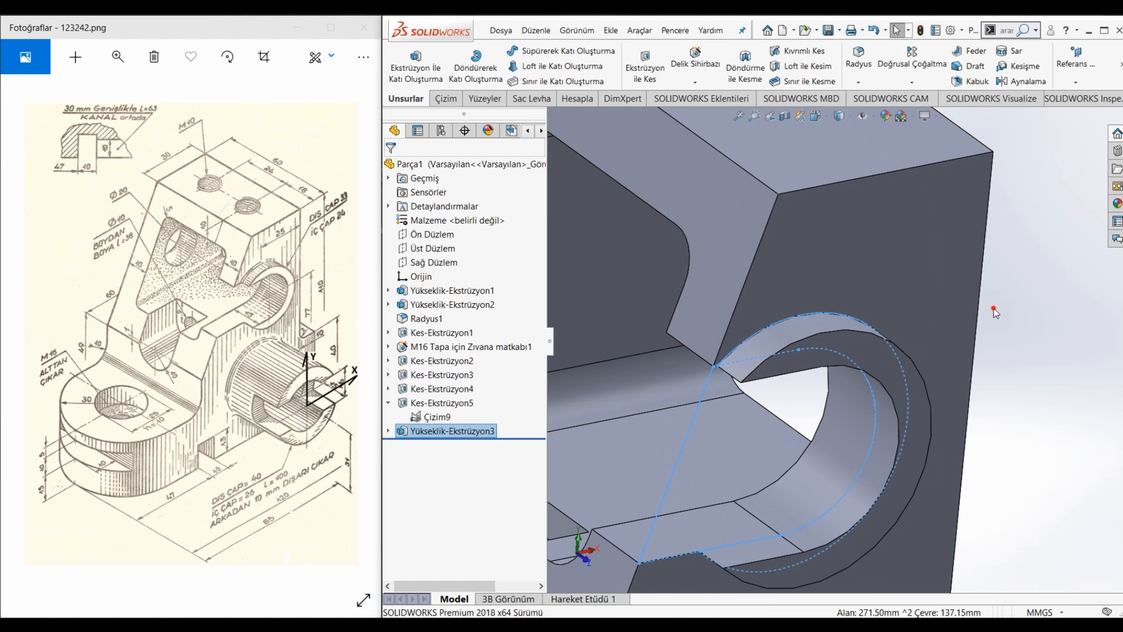
# Hide the sketch shared by the last cut and the C-shaped boss.
pyautogui.click(438, 416)
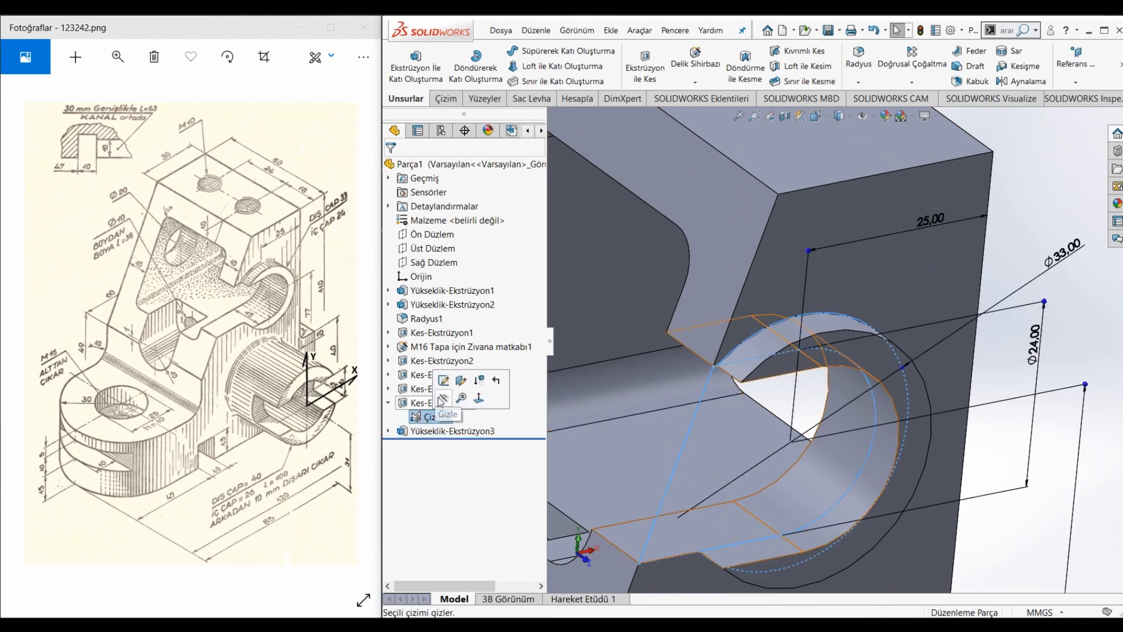
pyautogui.scroll(-10, 916, 381)
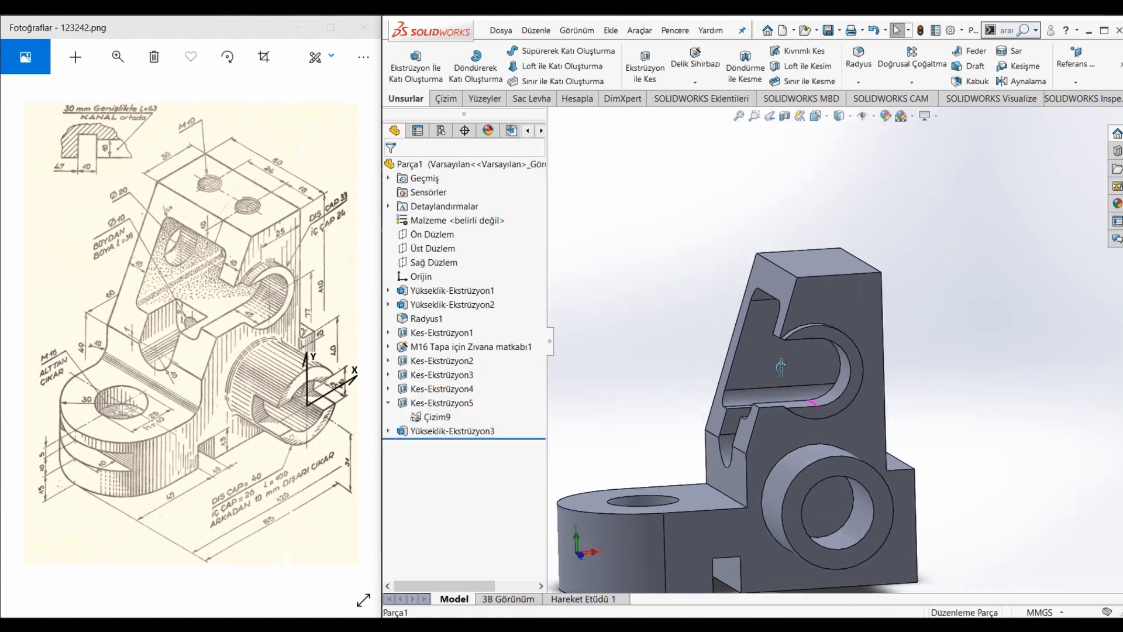
pyautogui.scroll(2, 830, 398)
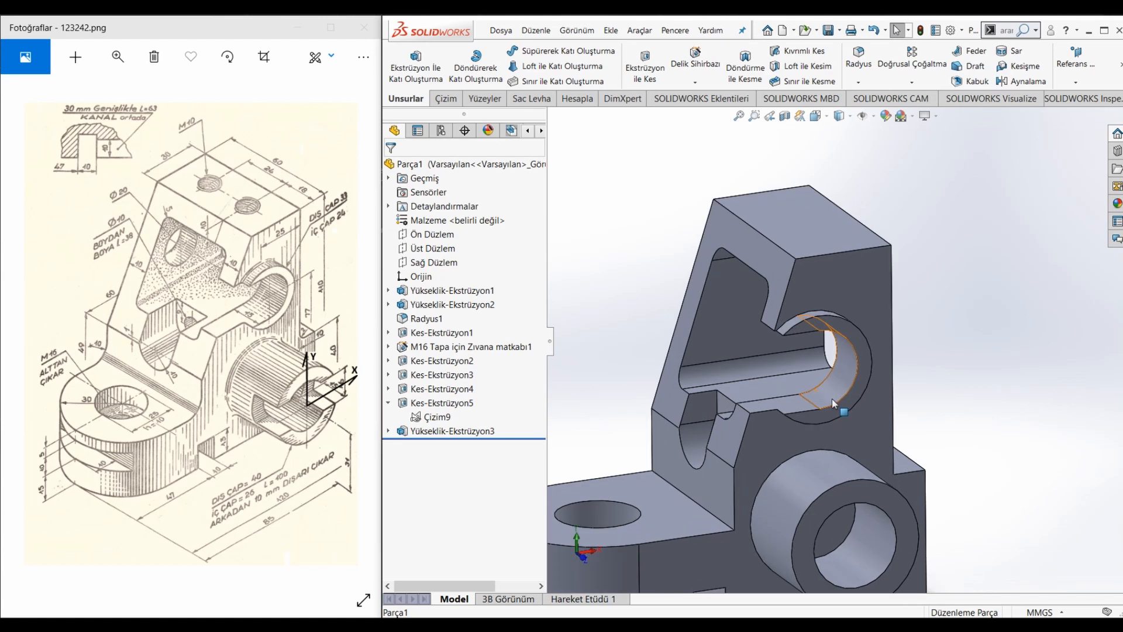
# Sketch a circle on the pocket's inner side face, concentric with the upper open boss.
pyautogui.click(723, 347)
pyautogui.click(865, 311)
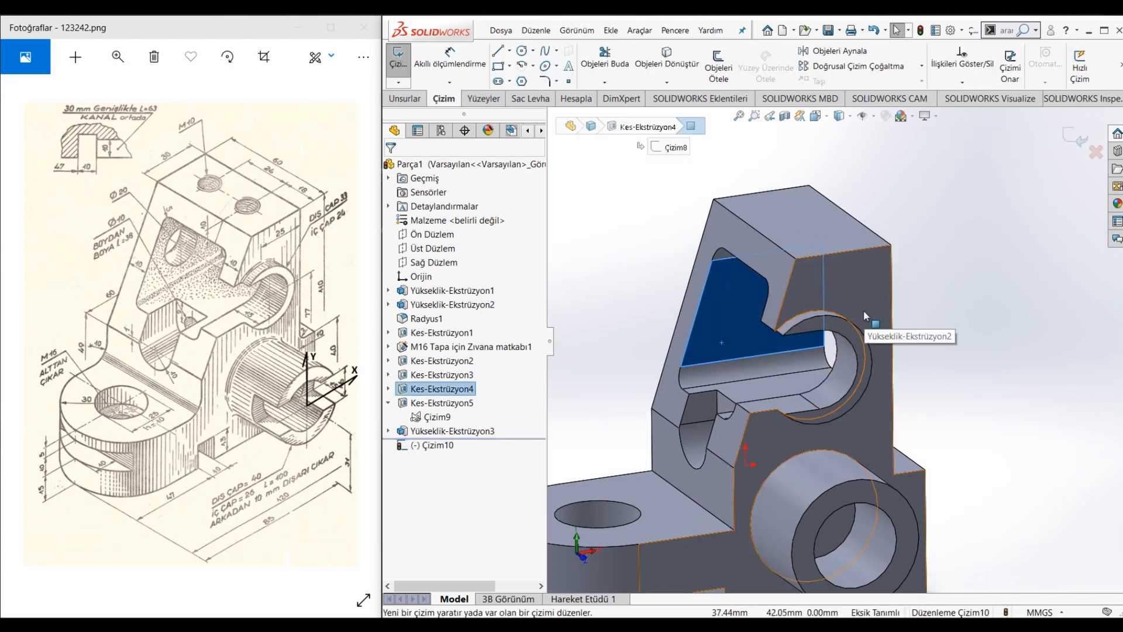
pyautogui.click(522, 52)
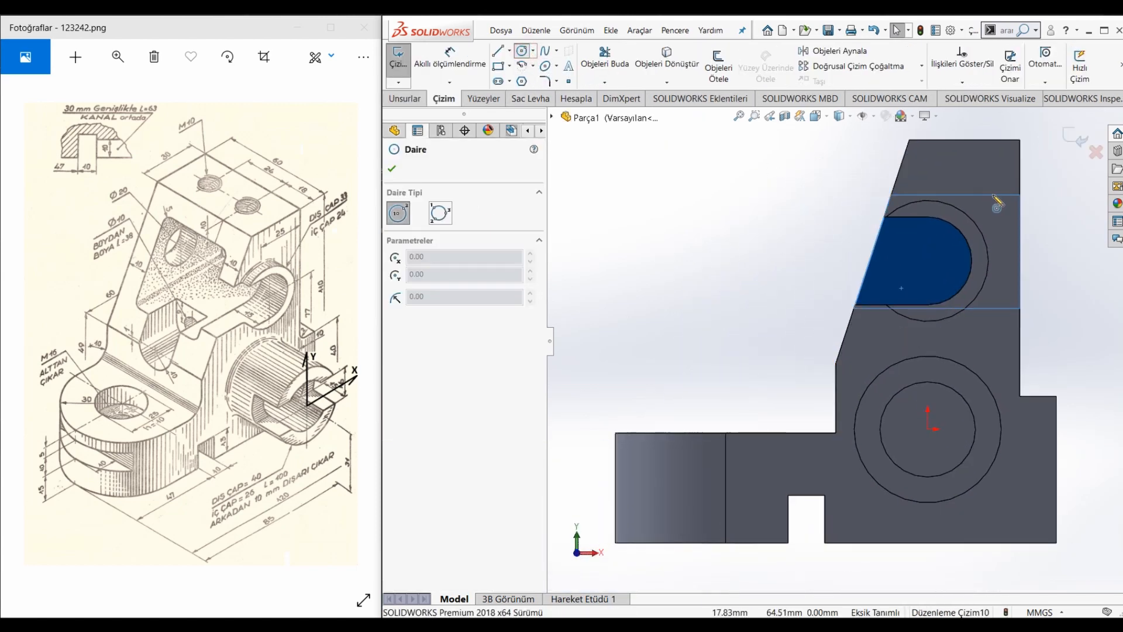
pyautogui.click(929, 262)
pyautogui.click(931, 290)
# Dimension the new circle's diameter to 20 mm.
pyautogui.moveTo(929, 258); pyautogui.dragTo(922, 205, button='right')
pyautogui.click(928, 233)
pyautogui.click(847, 220)
pyautogui.write('20')
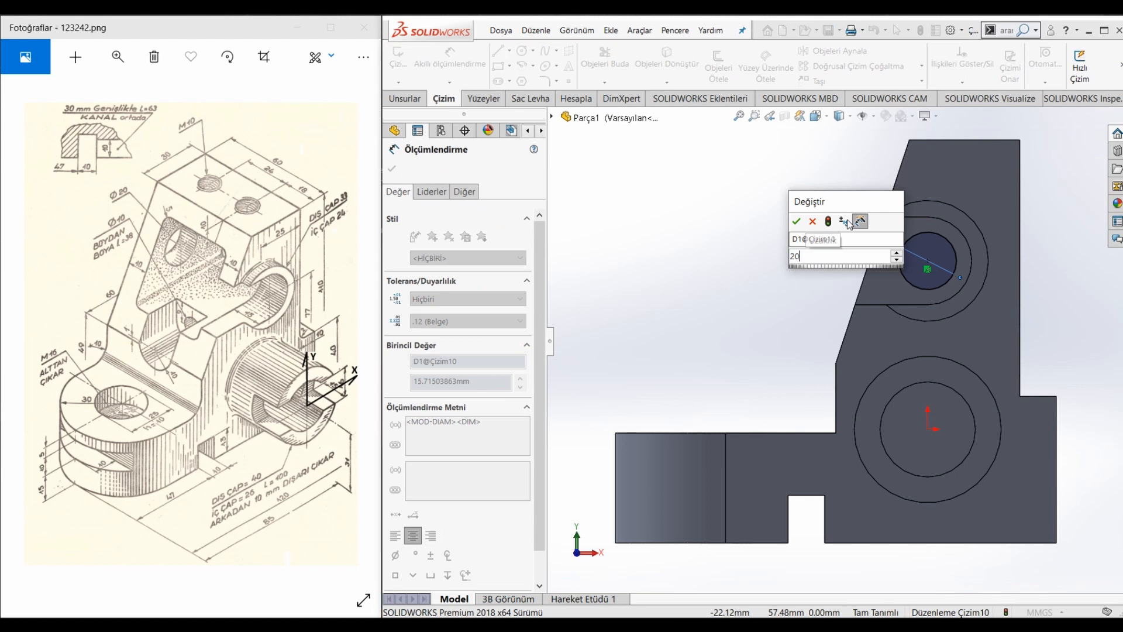
pyautogui.press('Return')
# Cut the 20 mm circle through the pocket's side wall with the Up To Next end condition.
pyautogui.click(416, 102)
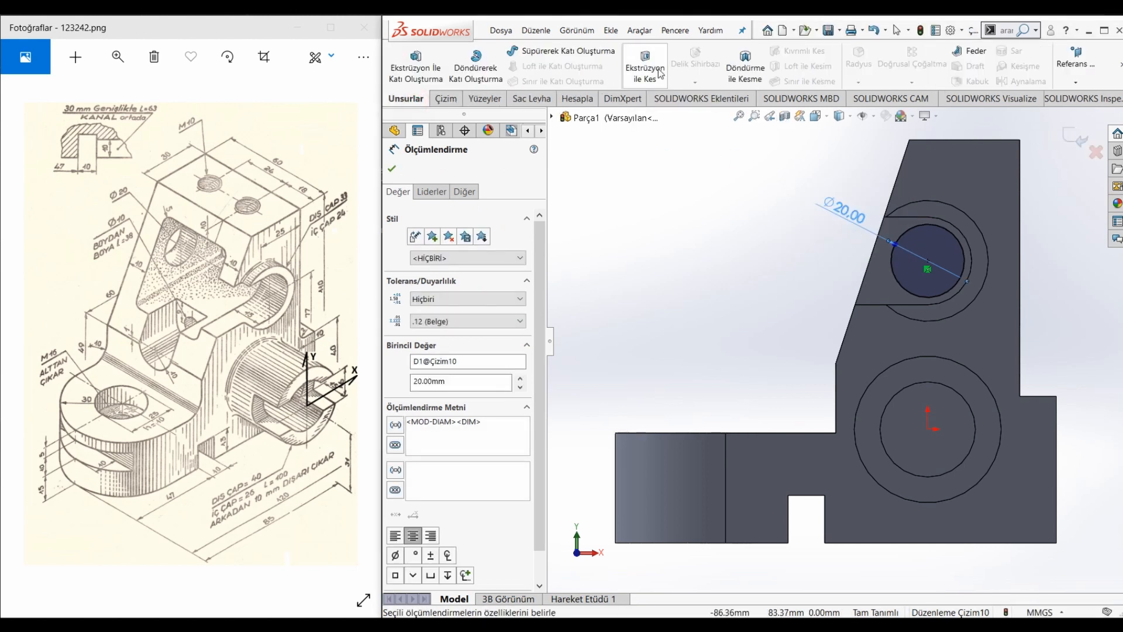
pyautogui.click(657, 66)
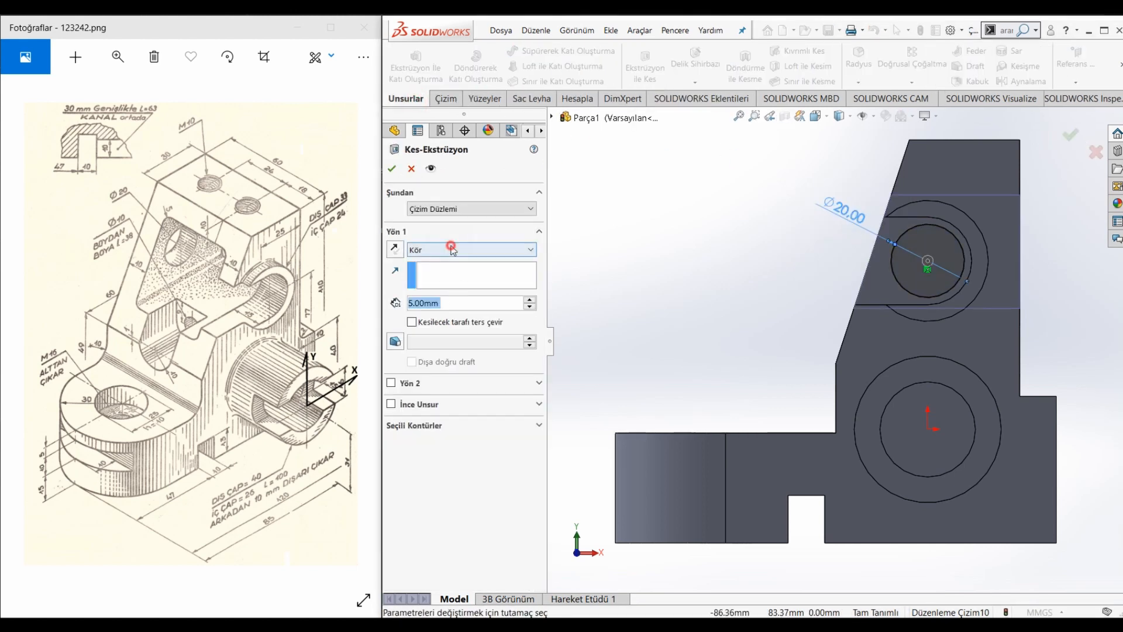
pyautogui.click(451, 249)
pyautogui.click(454, 294)
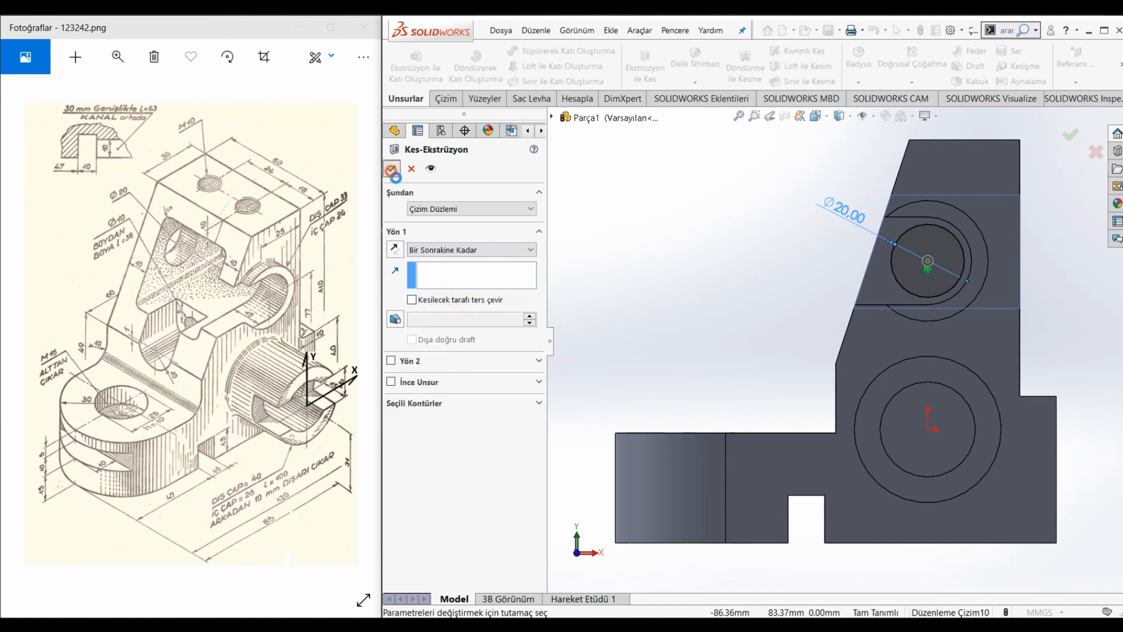
pyautogui.click(392, 170)
# Start a sketch on the rear side face and convert the lower boss's inner and outer circular edges into it.
pyautogui.moveTo(710, 268); pyautogui.dragTo(752, 371, button='middle')
pyautogui.click(701, 386)
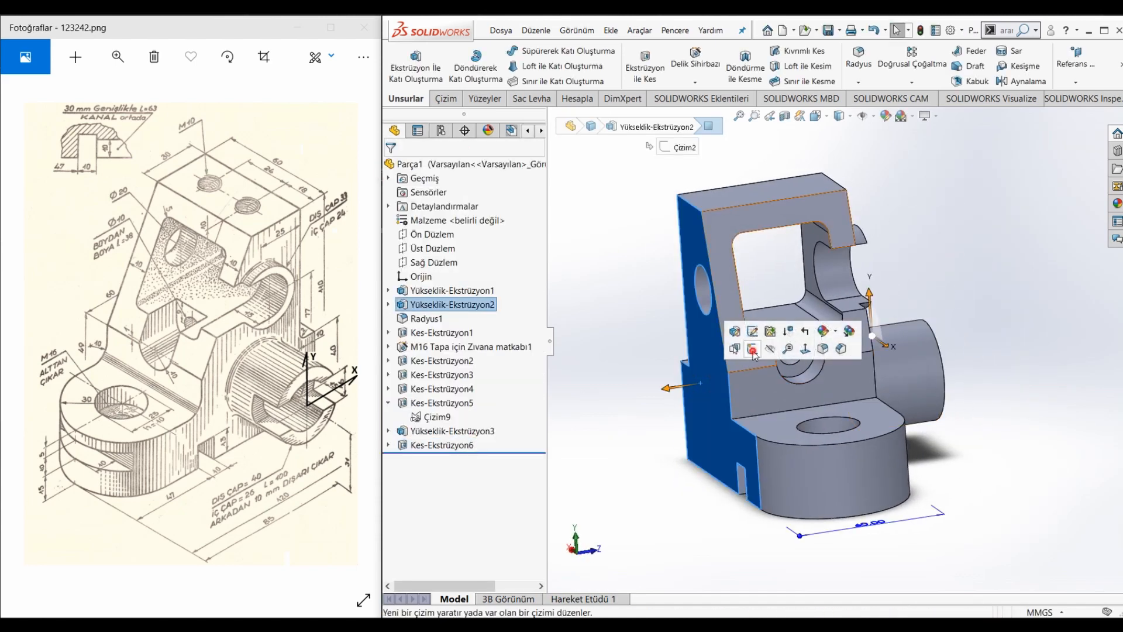
pyautogui.click(752, 349)
pyautogui.click(622, 289)
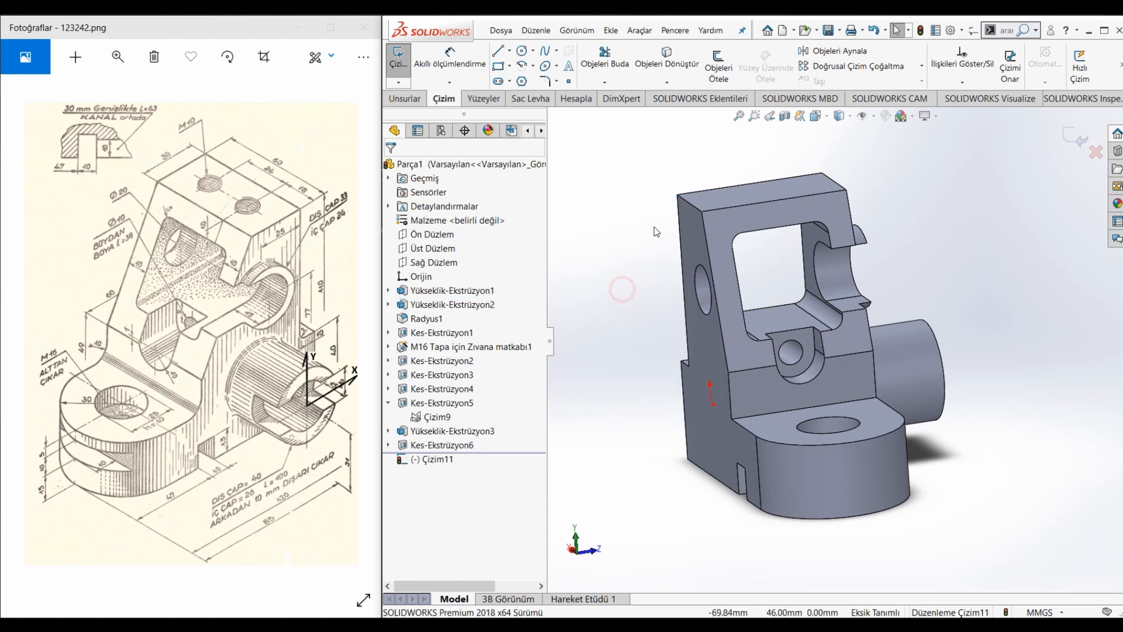
pyautogui.click(689, 55)
pyautogui.moveTo(905, 251); pyautogui.dragTo(988, 345, button='middle')
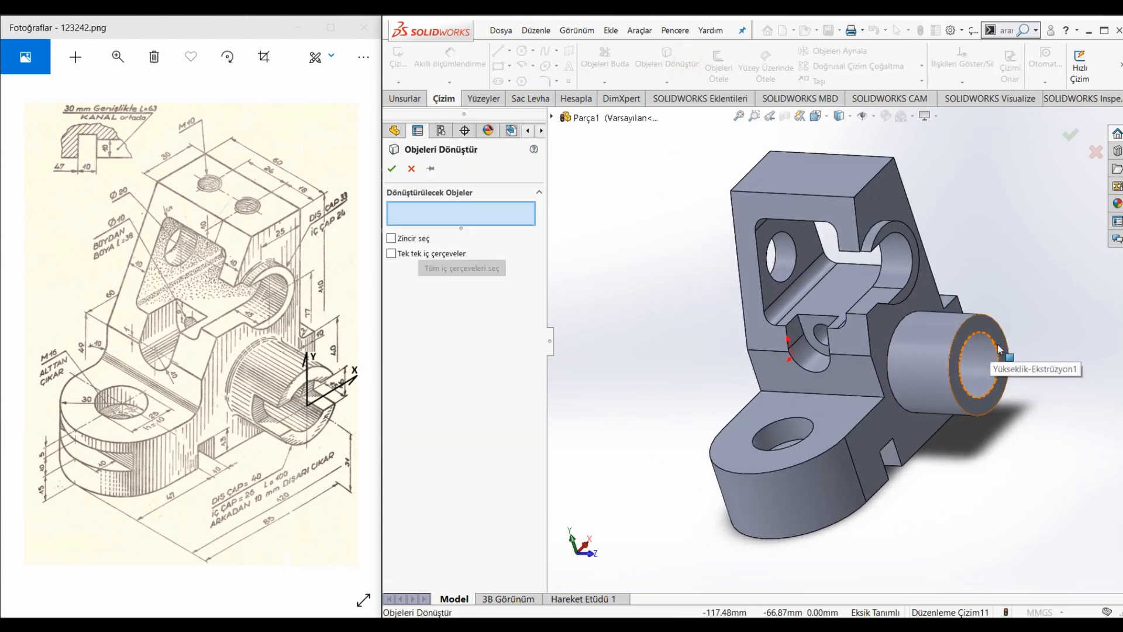
pyautogui.click(994, 350)
pyautogui.click(993, 320)
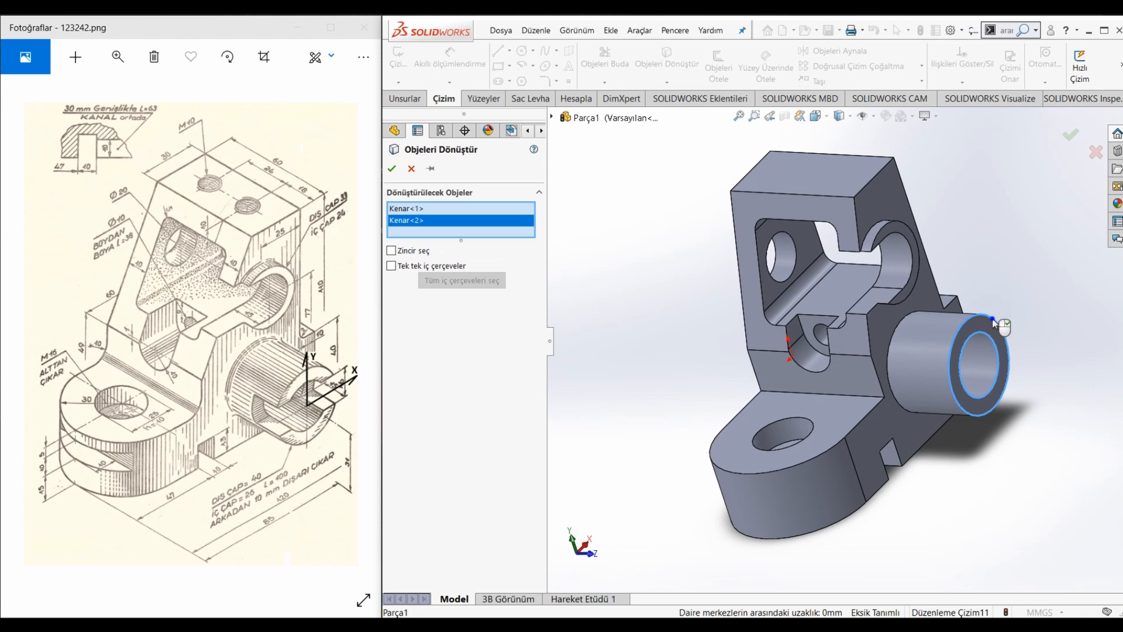
pyautogui.rightClick(992, 321)
# Extrude the converted ring 10 mm outward from the rear side face.
pyautogui.moveTo(992, 321); pyautogui.dragTo(954, 334, button='middle')
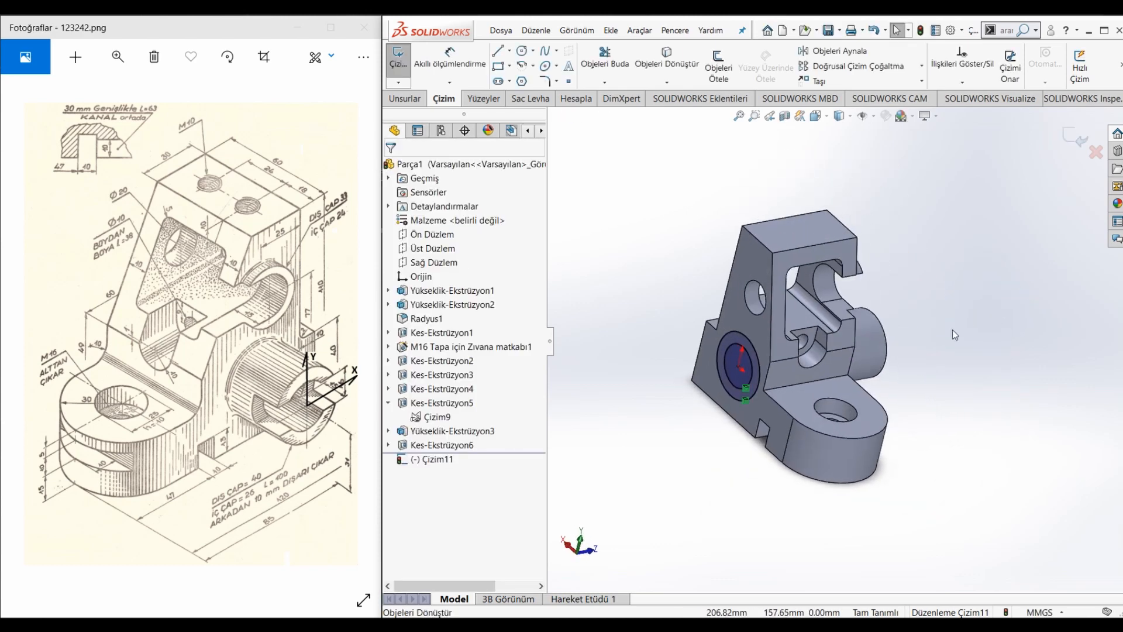
pyautogui.click(405, 99)
pyautogui.click(434, 83)
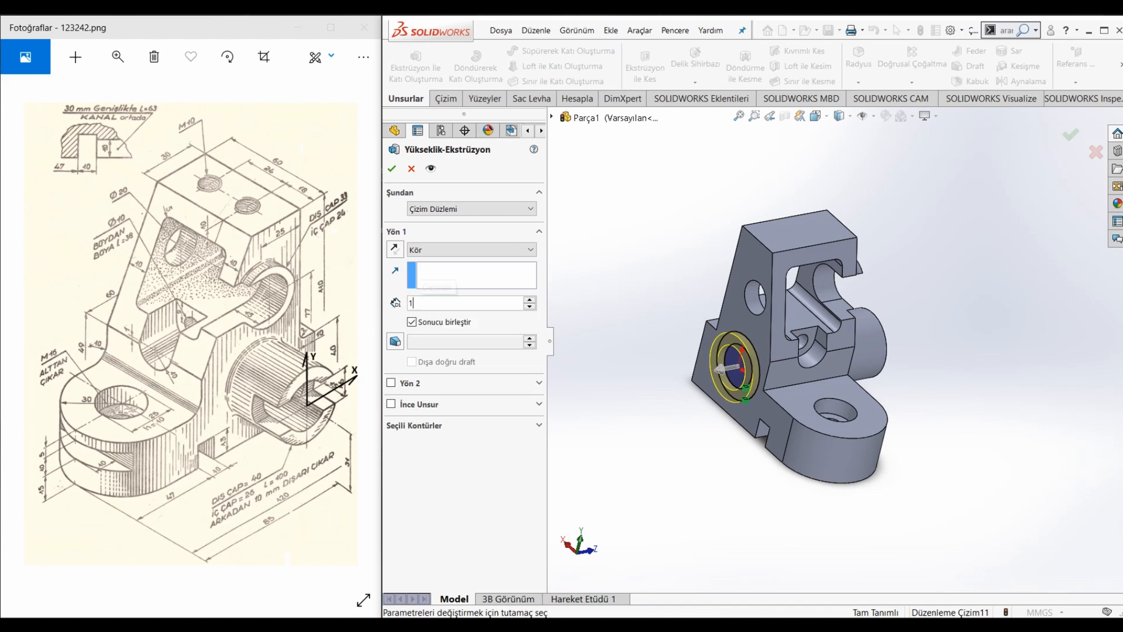
pyautogui.press('Return')
pyautogui.click(664, 255)
# Start a sketch on the circular face inside the rear ring and convert its outline into the sketch.
pyautogui.click(731, 373)
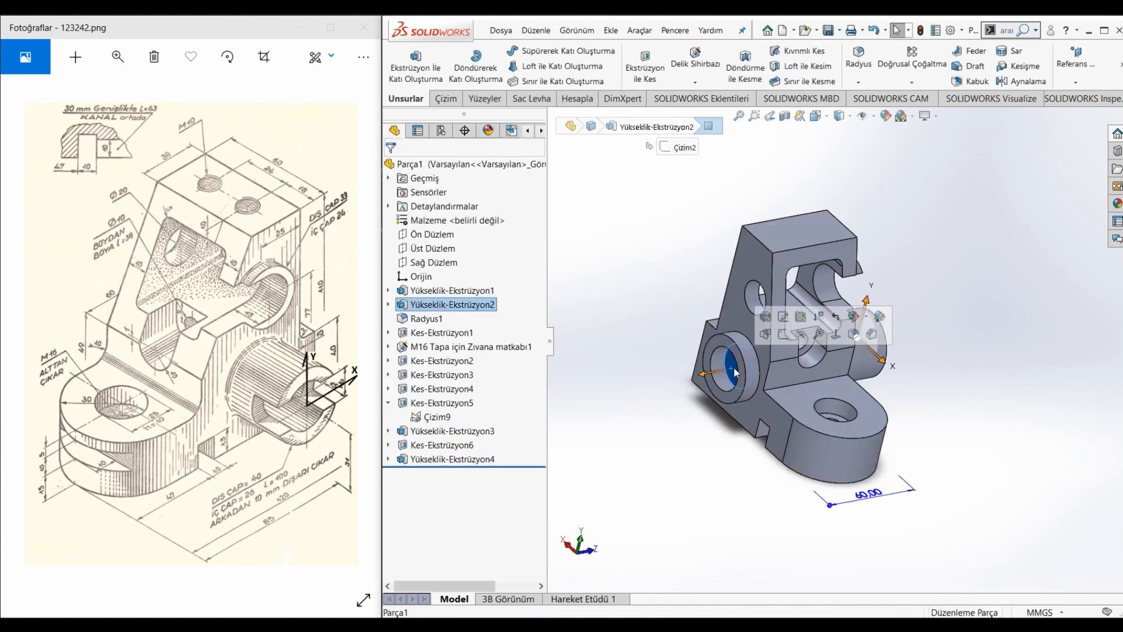
pyautogui.click(796, 334)
pyautogui.click(665, 58)
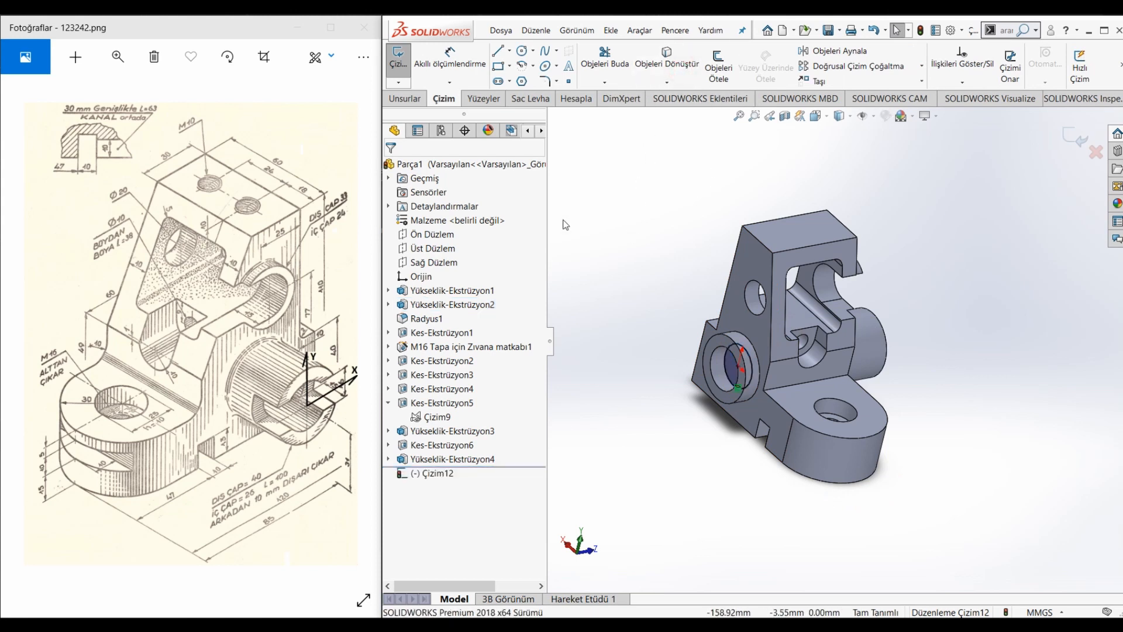
# Cut the converted circle with the Up To Surface end condition, ending at the face inside the opposite boss's bore.
pyautogui.click(405, 99)
pyautogui.click(655, 63)
pyautogui.click(469, 250)
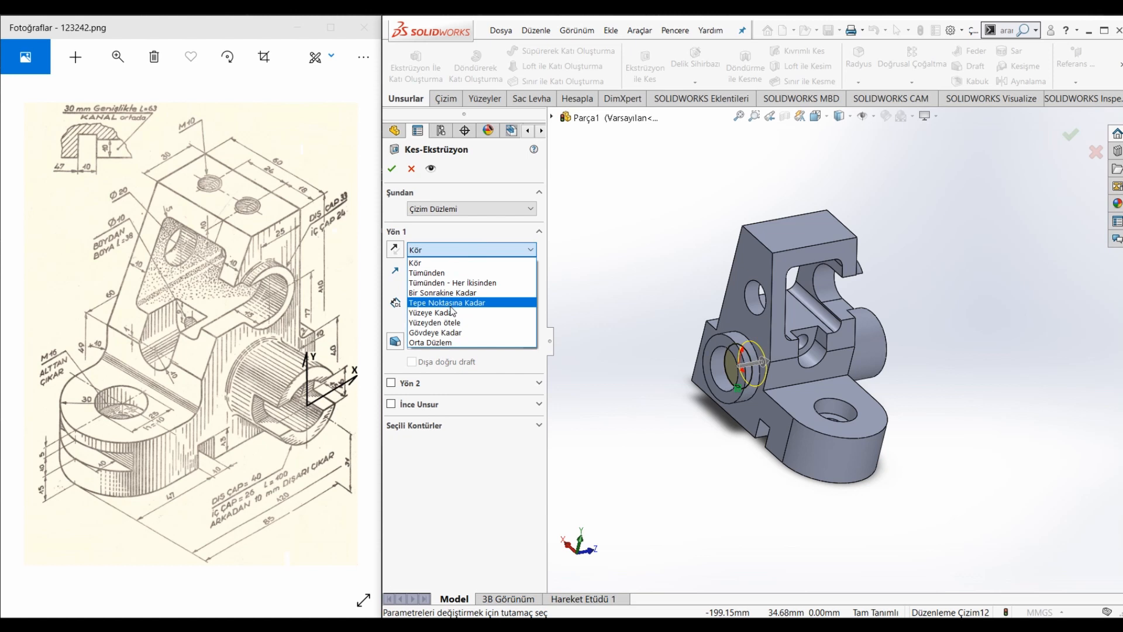
pyautogui.click(466, 301)
pyautogui.scroll(2, 796, 373)
pyautogui.moveTo(797, 374); pyautogui.dragTo(927, 396, button='middle')
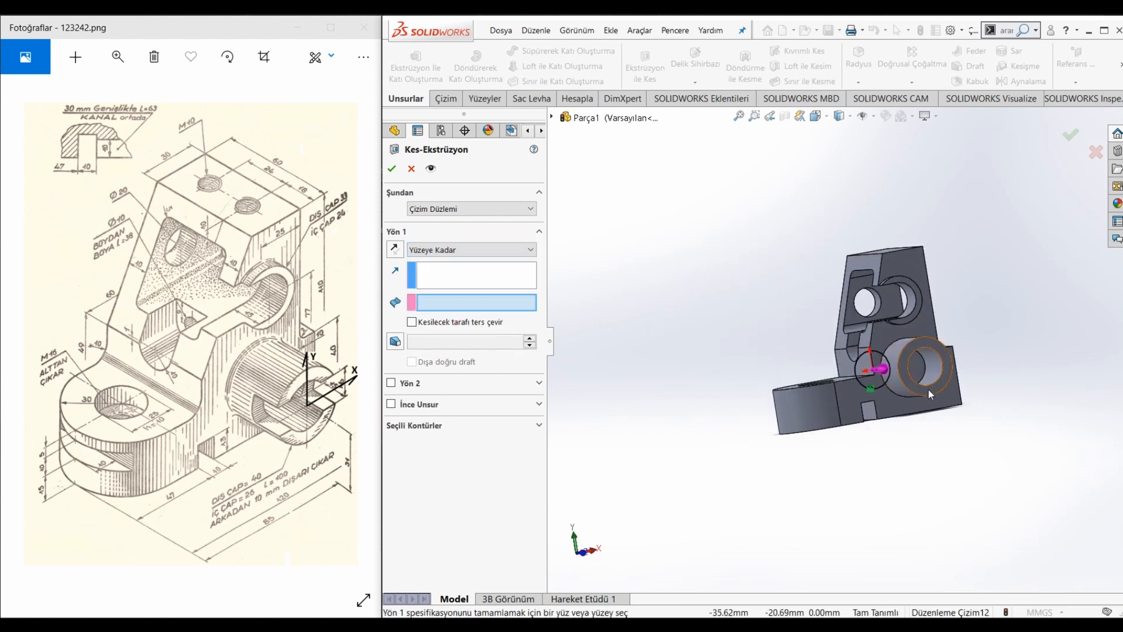
pyautogui.click(927, 373)
pyautogui.rightClick(927, 373)
pyautogui.click(984, 281)
# Sketch a rectangle on the bottom slot's inner face, rising from the base's lower edge.
pyautogui.moveTo(984, 281)
pyautogui.mouseDown(button='middle')
pyautogui.moveTo(943, 283)
pyautogui.moveTo(1015, 314)
pyautogui.moveTo(965, 284)
pyautogui.moveTo(1001, 284)
pyautogui.mouseUp(button='middle')
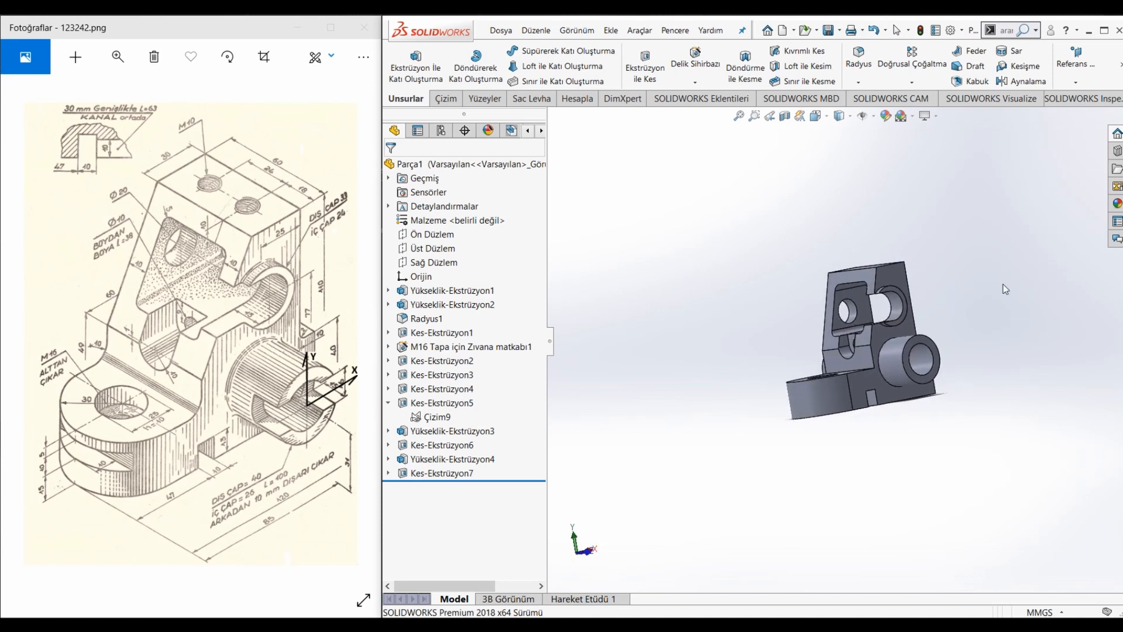
pyautogui.scroll(-4, 834, 371)
pyautogui.click(828, 355)
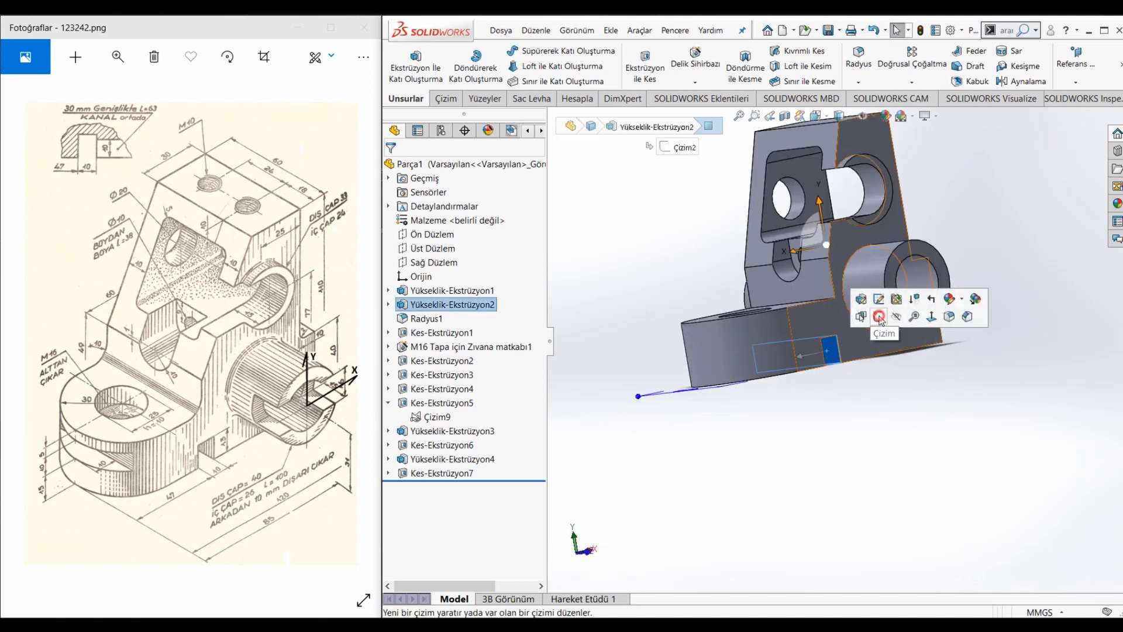
pyautogui.click(881, 320)
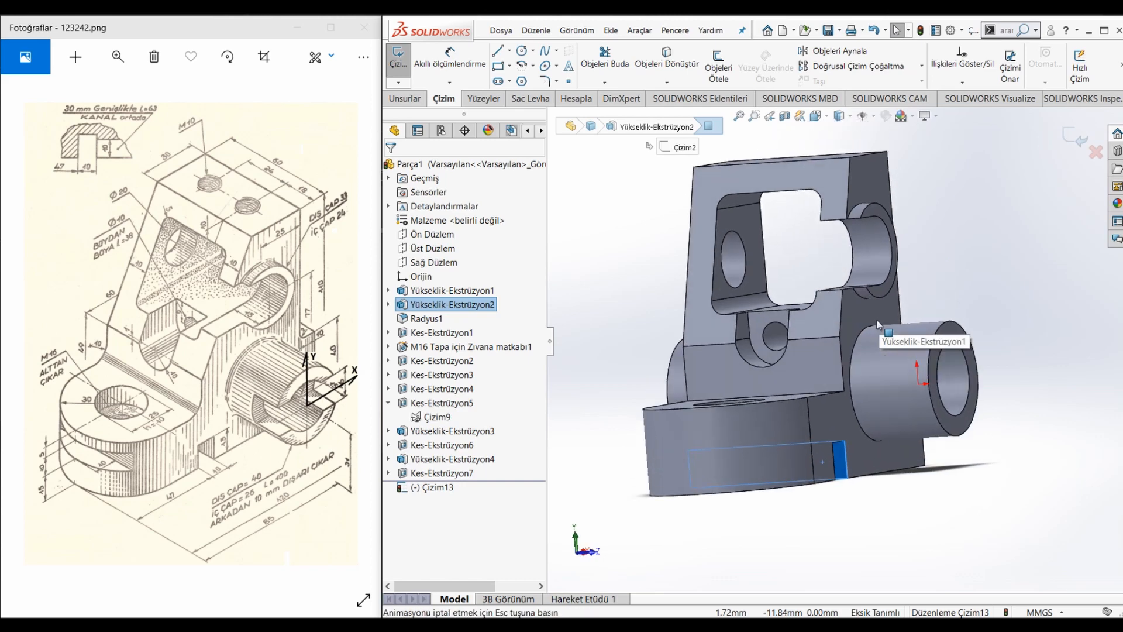
pyautogui.click(504, 65)
pyautogui.click(759, 500)
pyautogui.click(859, 475)
# Dimension the rectangle to 10 mm high and 30 mm wide.
pyautogui.moveTo(828, 561); pyautogui.dragTo(834, 459, button='right')
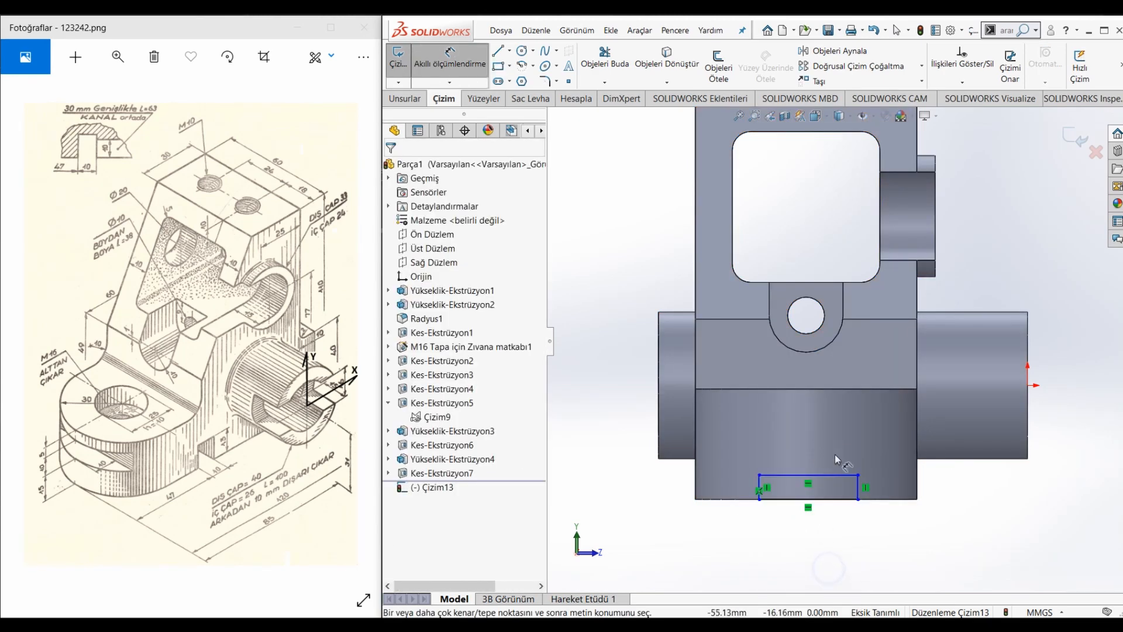
pyautogui.click(864, 489)
pyautogui.click(986, 496)
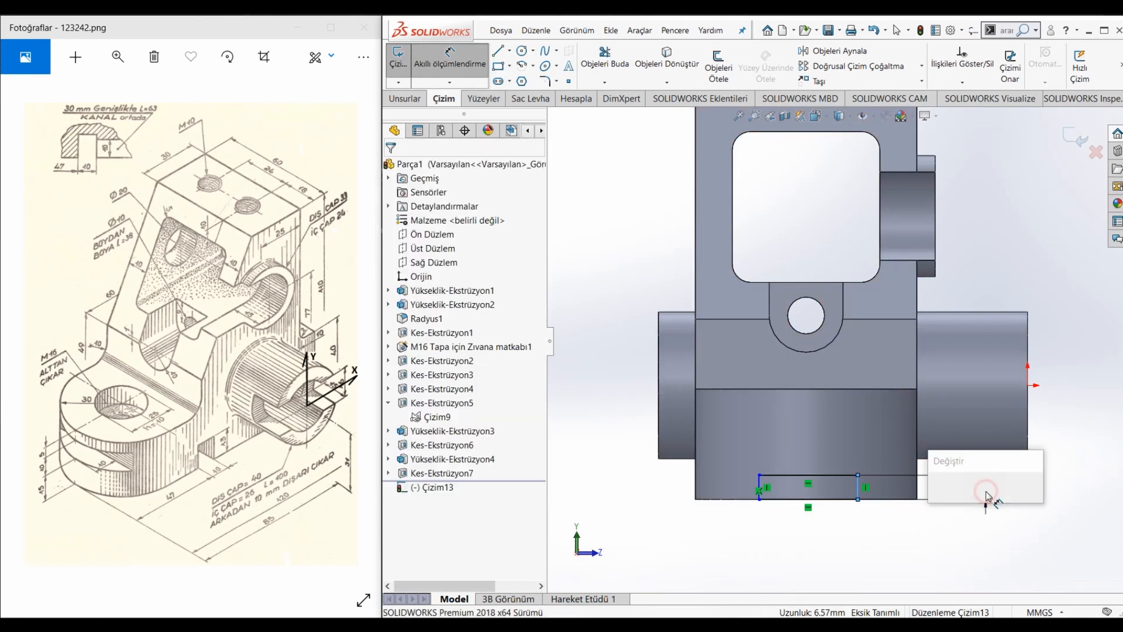
pyautogui.write('10')
pyautogui.press('Return')
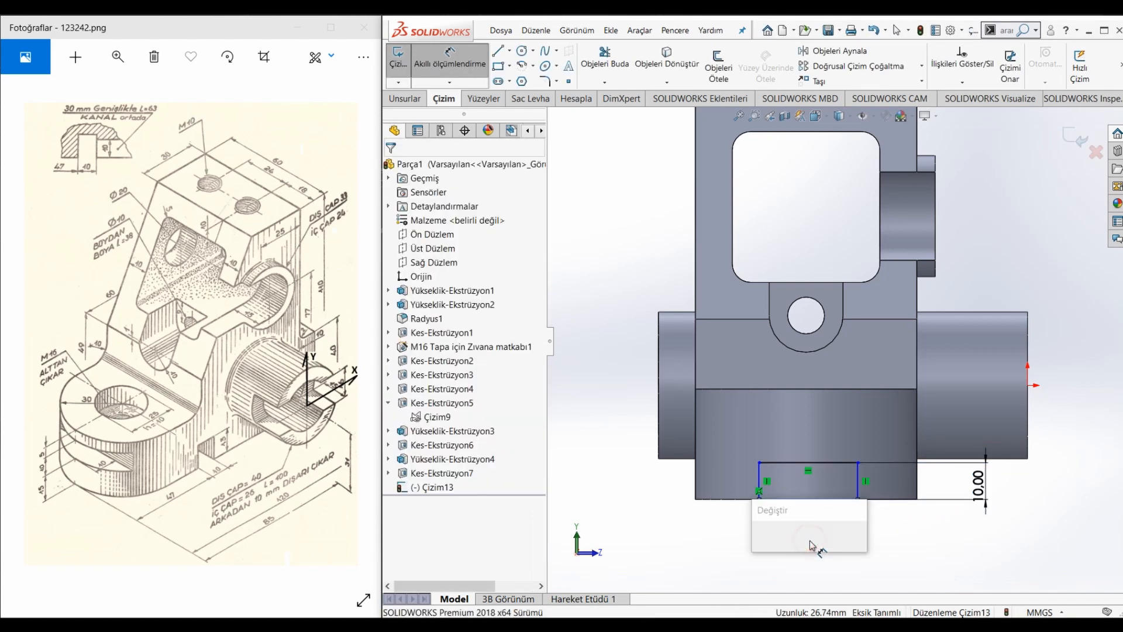
pyautogui.click(813, 539)
pyautogui.write('30')
pyautogui.press('Return')
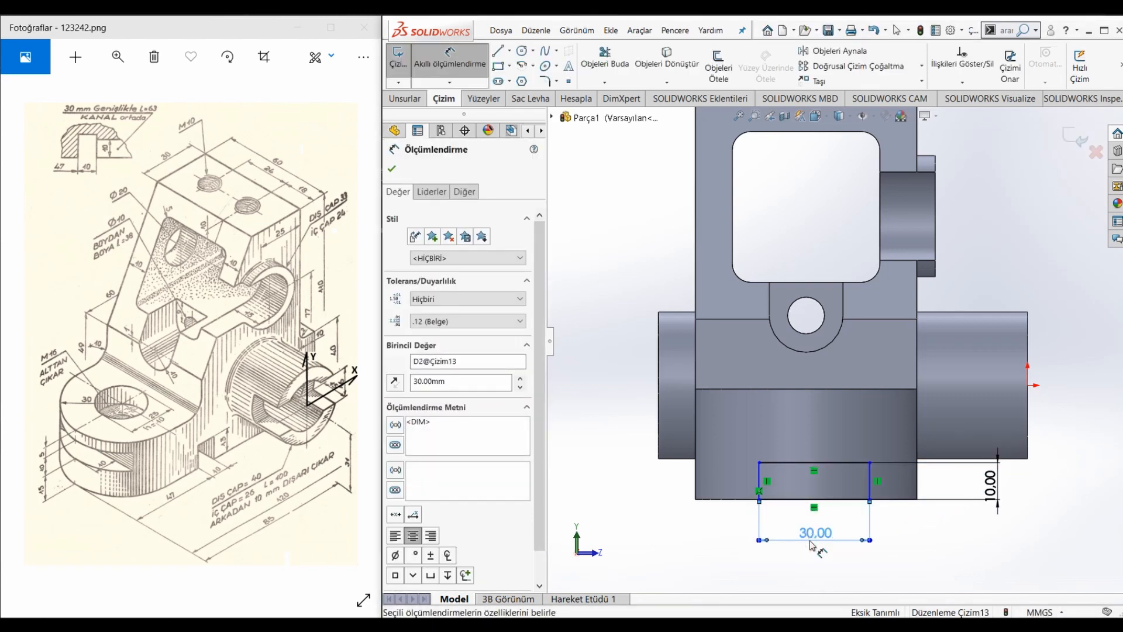
pyautogui.press('Escape')
pyautogui.press('Escape')
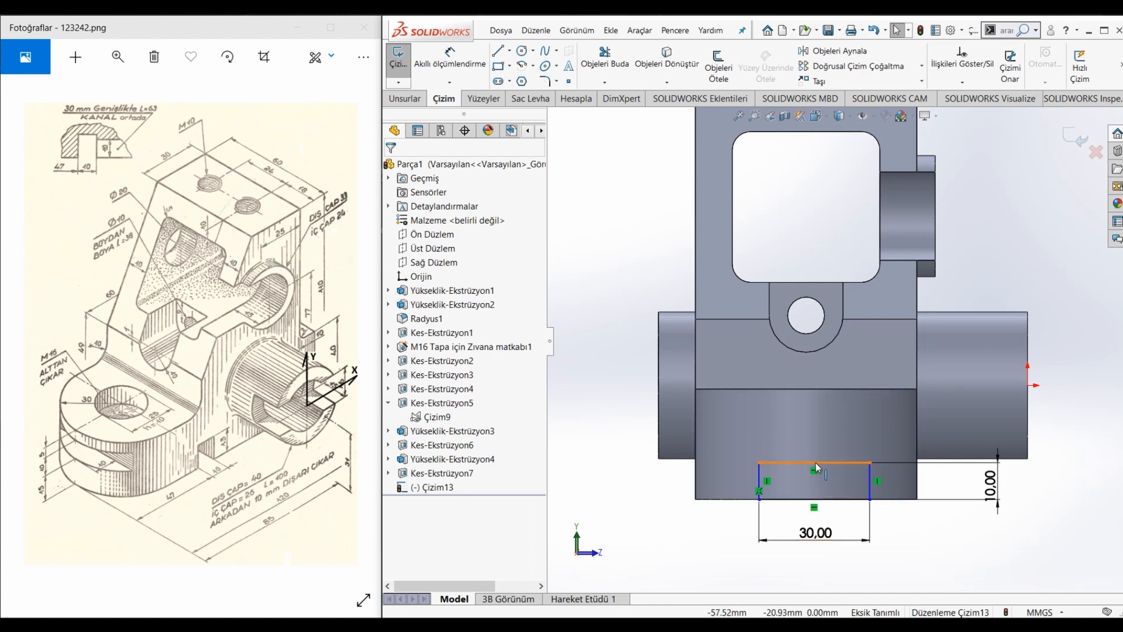
# Center the rectangle by adding a vertical relation between its upper edge's midpoint and the midpoint of the base's top edge.
pyautogui.click(817, 462)
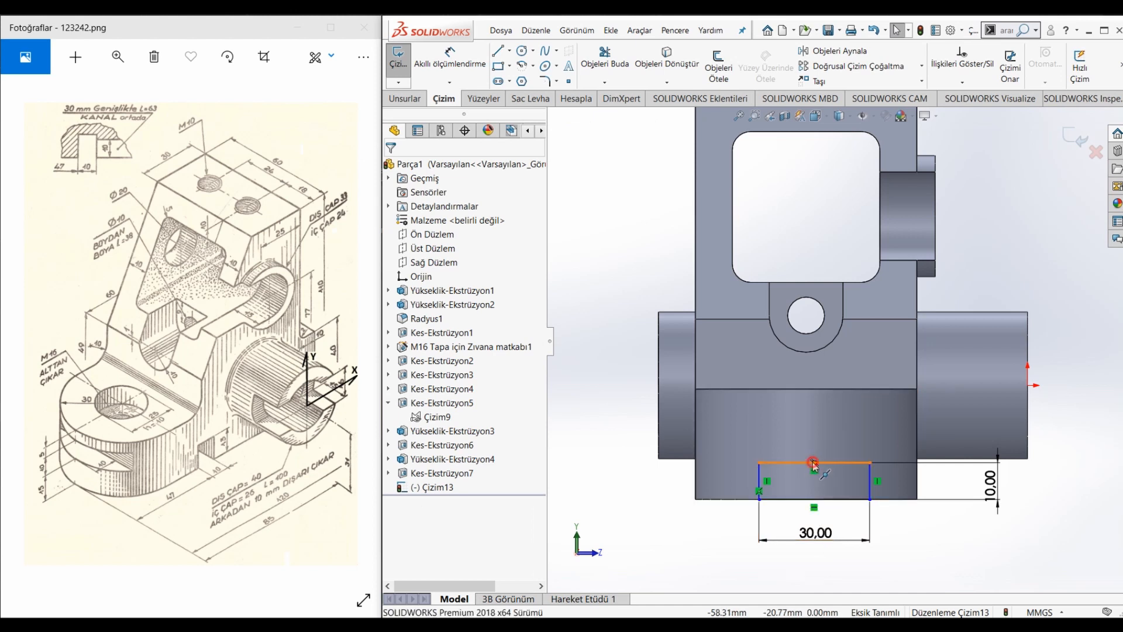
pyautogui.keyDown('ctrl'); pyautogui.click(806, 389); pyautogui.keyUp('ctrl')
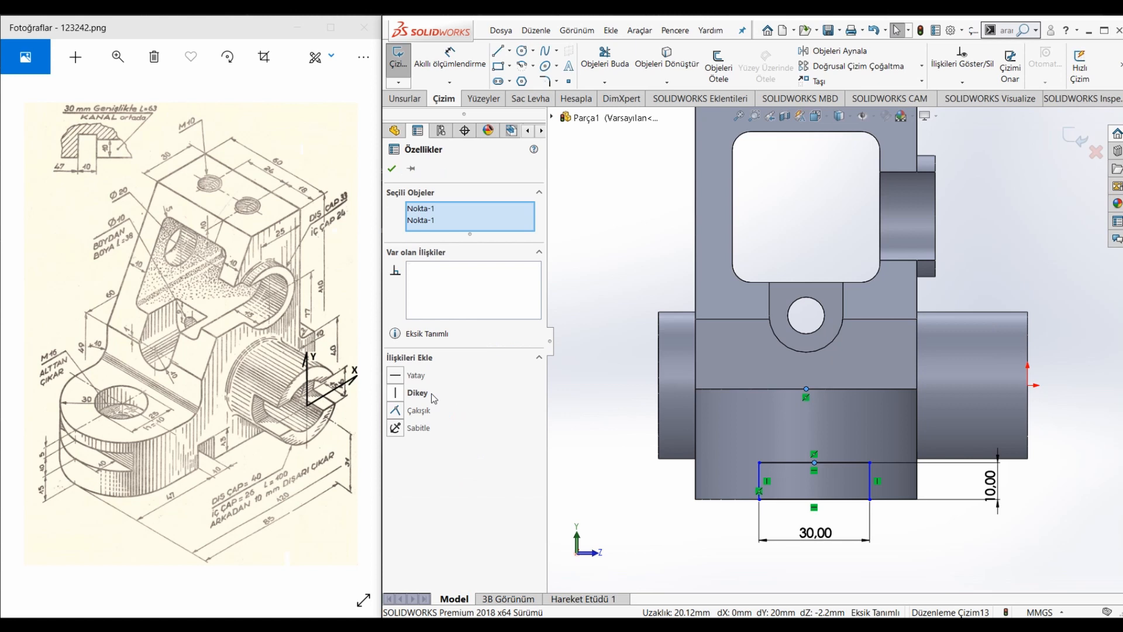
pyautogui.click(396, 393)
pyautogui.click(603, 470)
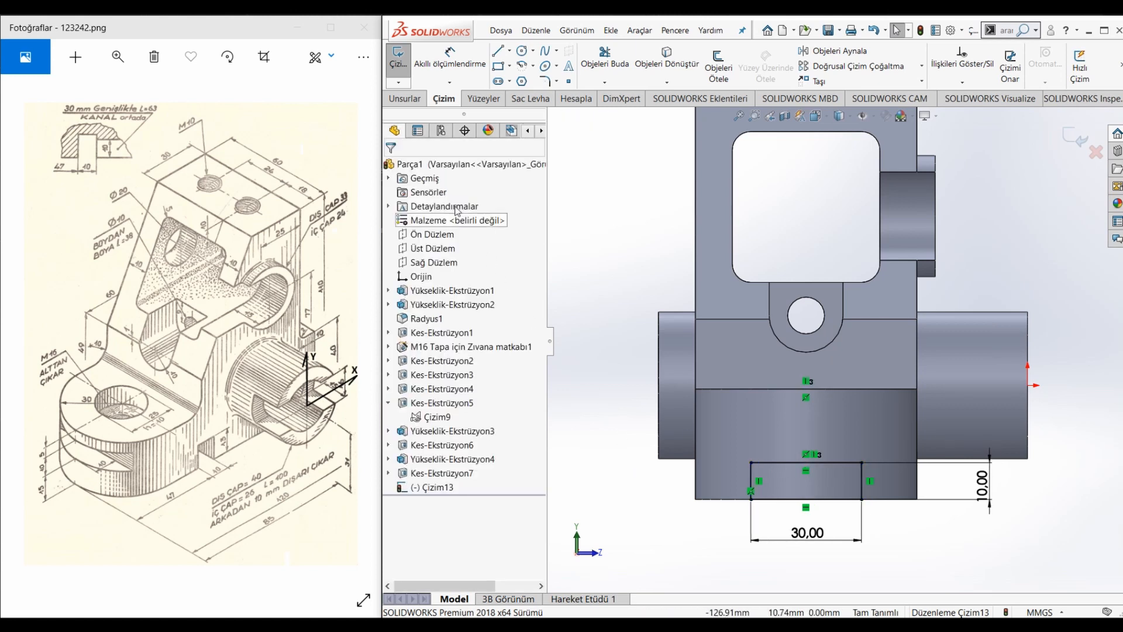
# Cut the 30 x 10 mm rectangle 63 mm deep to form the channel under the base.
pyautogui.click(412, 99)
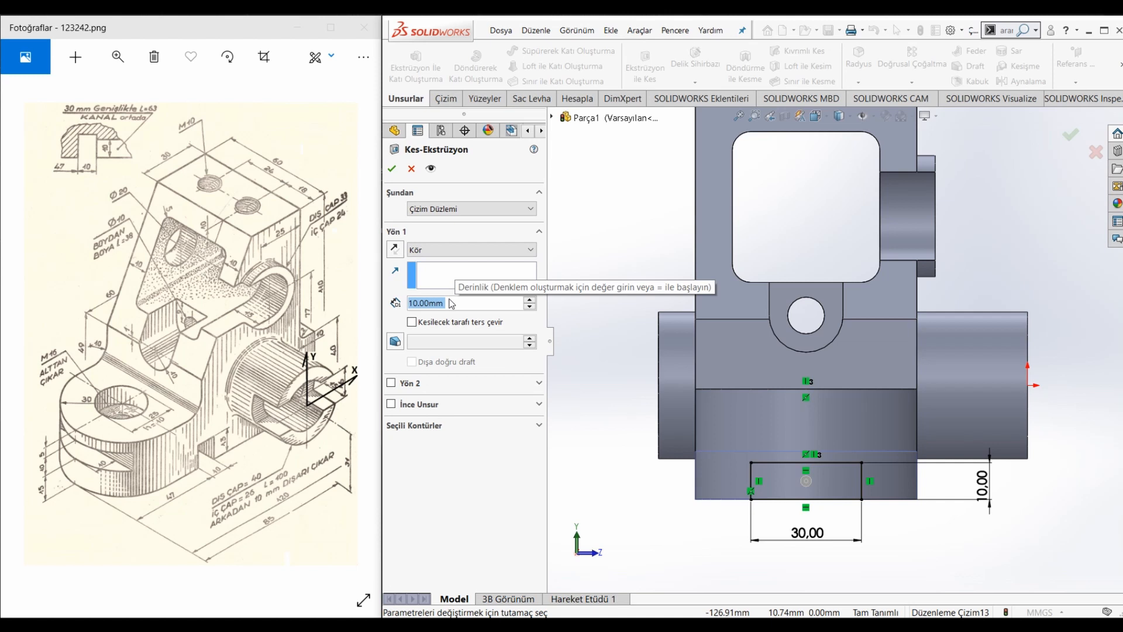
pyautogui.write('63')
pyautogui.press('Return')
pyautogui.moveTo(725, 421); pyautogui.dragTo(632, 379, button='middle')
pyautogui.click(391, 169)
pyautogui.click(686, 244)
# Fillet the edge where the base's top face meets the upright with a 10 mm radius.
pyautogui.scroll(-3, 1005, 428)
pyautogui.moveTo(858, 440); pyautogui.dragTo(908, 454, button='middle')
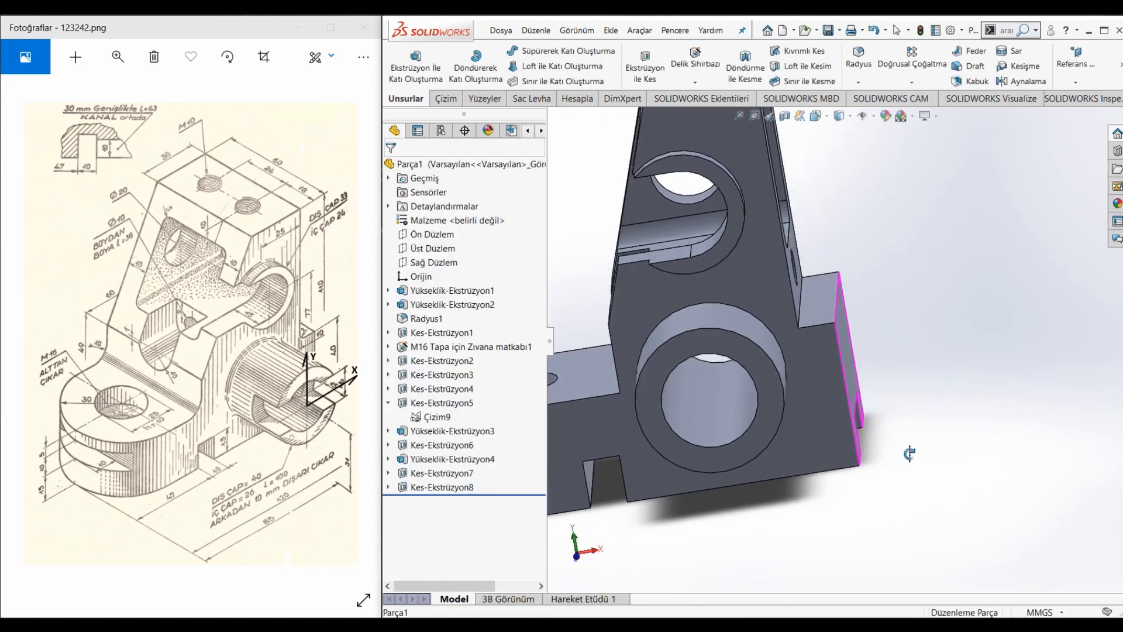
pyautogui.scroll(3, 772, 428)
pyautogui.moveTo(772, 427); pyautogui.dragTo(659, 418, button='middle')
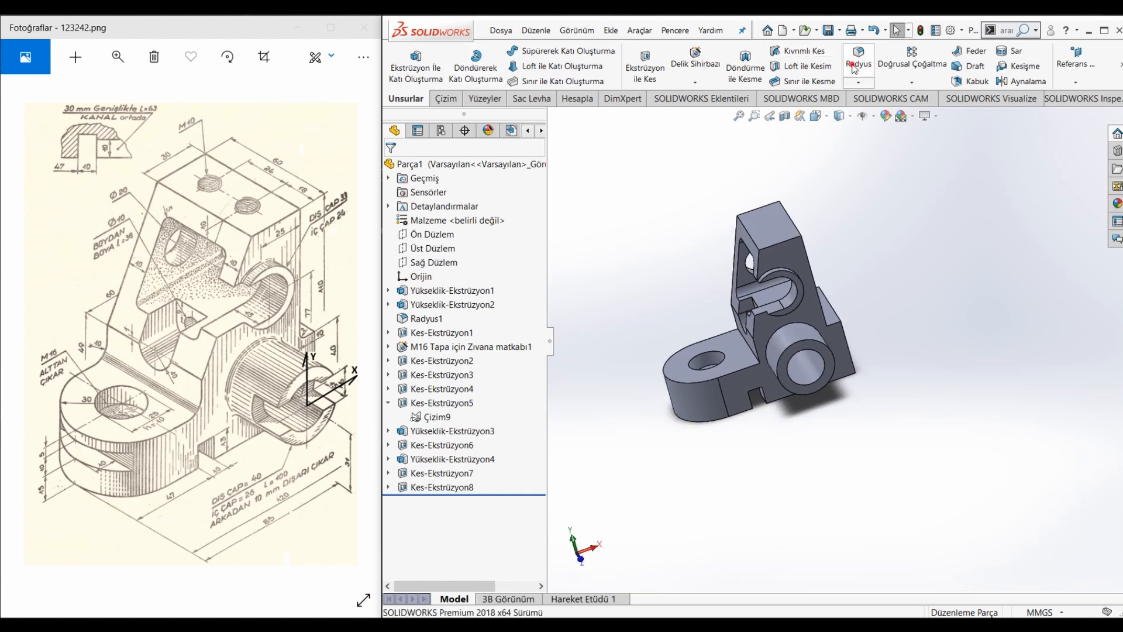
pyautogui.click(403, 230)
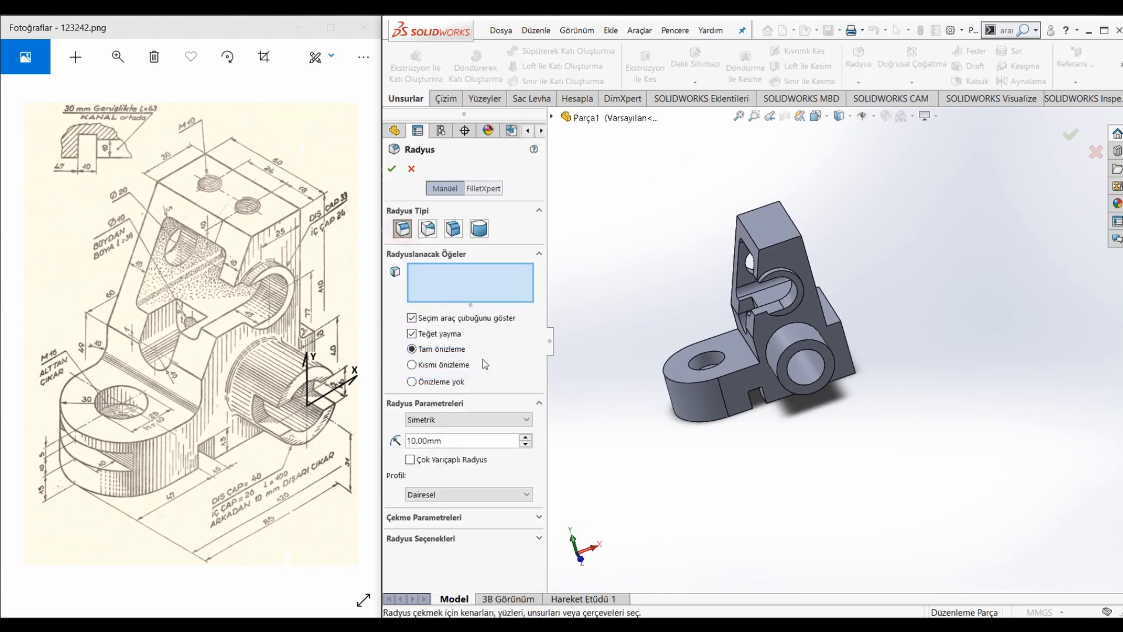
pyautogui.scroll(-5, 730, 346)
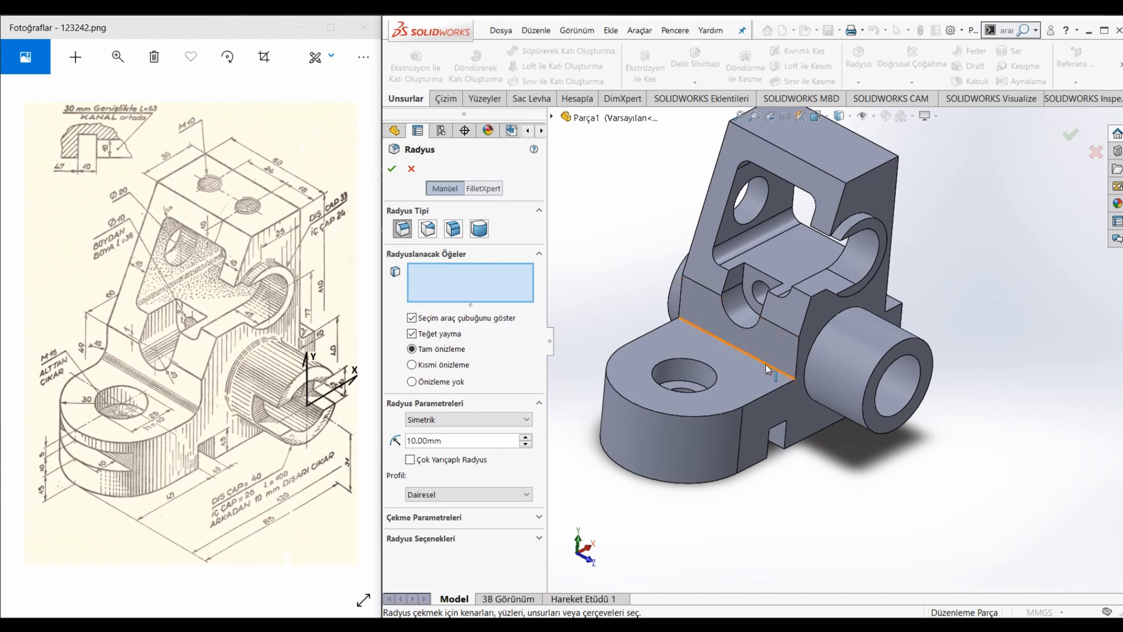
pyautogui.click(767, 365)
pyautogui.rightClick(766, 365)
pyautogui.click(608, 266)
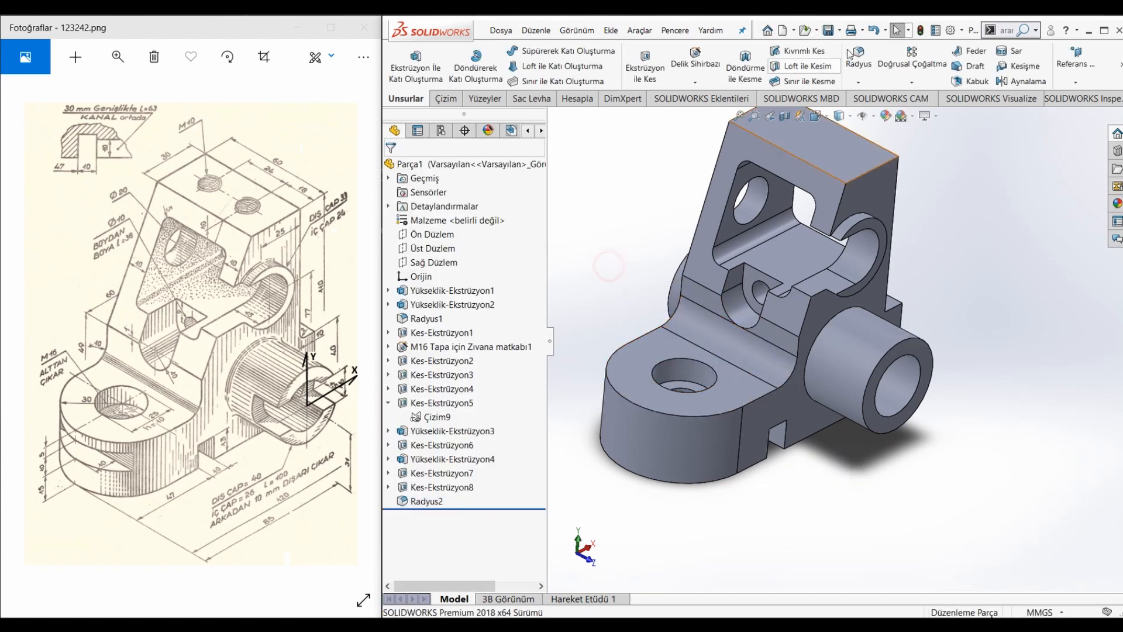
# Fillet the inner edge where the rear ledge meets the upright's back face with a 2 mm radius.
pyautogui.click(859, 56)
pyautogui.write('2')
pyautogui.press('Return')
pyautogui.scroll(1, 814, 363)
pyautogui.moveTo(814, 364); pyautogui.dragTo(687, 404, button='middle')
pyautogui.click(880, 394)
pyautogui.press('Return')
# Set up an ISO M10 tap drill hole with a blind end condition on the upright's top face.
pyautogui.moveTo(878, 514); pyautogui.dragTo(981, 440, button='middle')
pyautogui.scroll(-2, 803, 317)
pyautogui.moveTo(803, 318); pyautogui.dragTo(820, 199, button='middle')
pyautogui.click(851, 217)
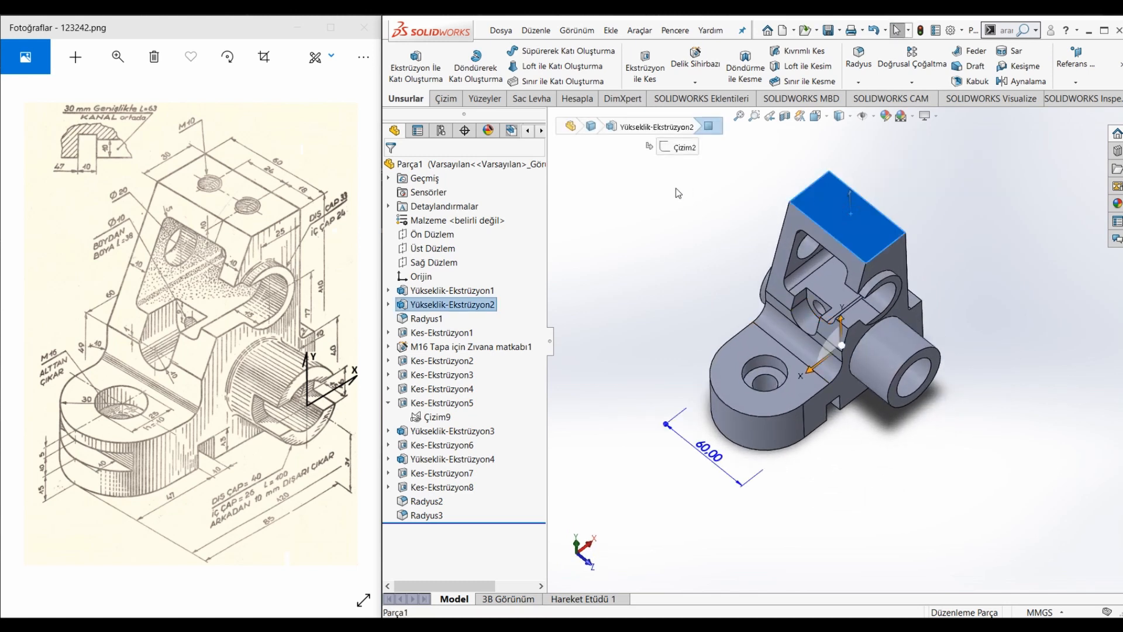
pyautogui.click(718, 60)
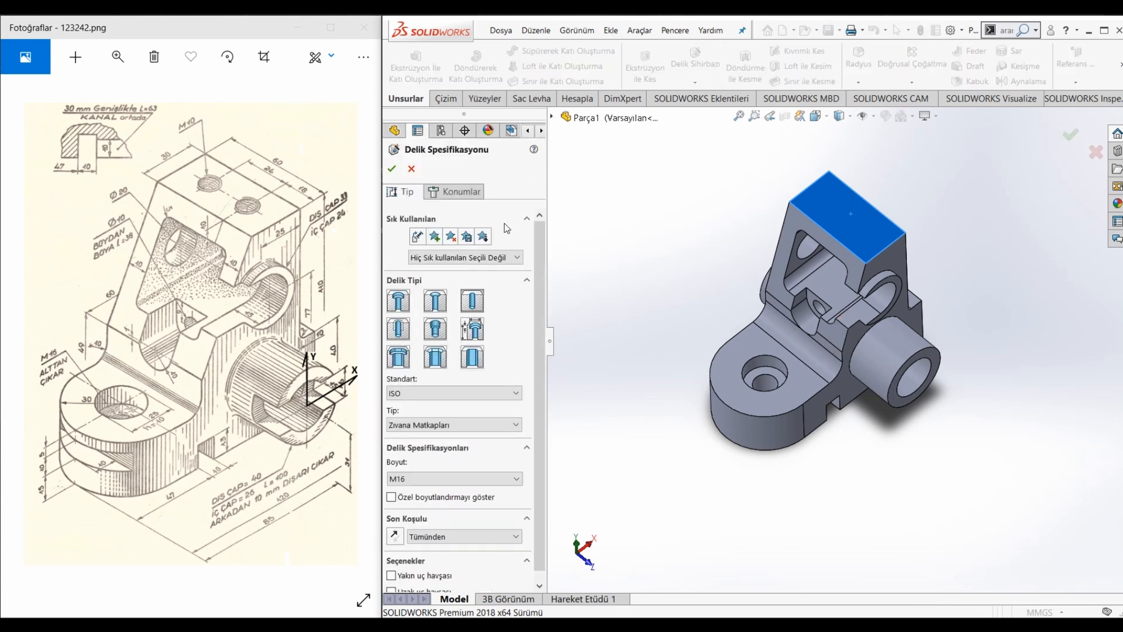
pyautogui.click(440, 479)
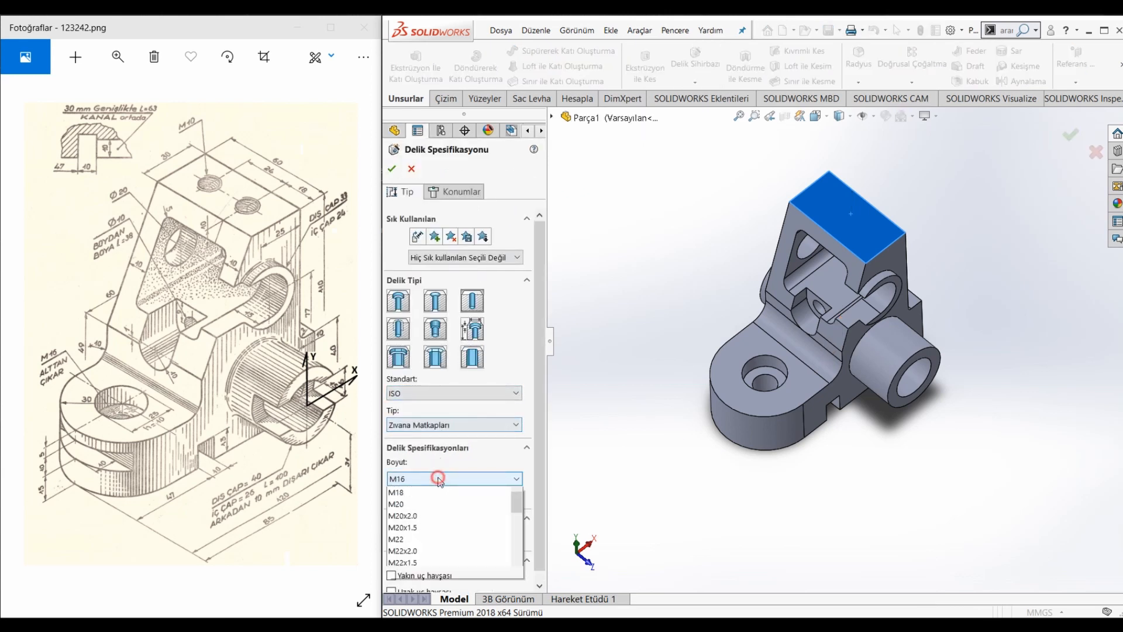
pyautogui.scroll(2, 422, 521)
pyautogui.scroll(3, 423, 521)
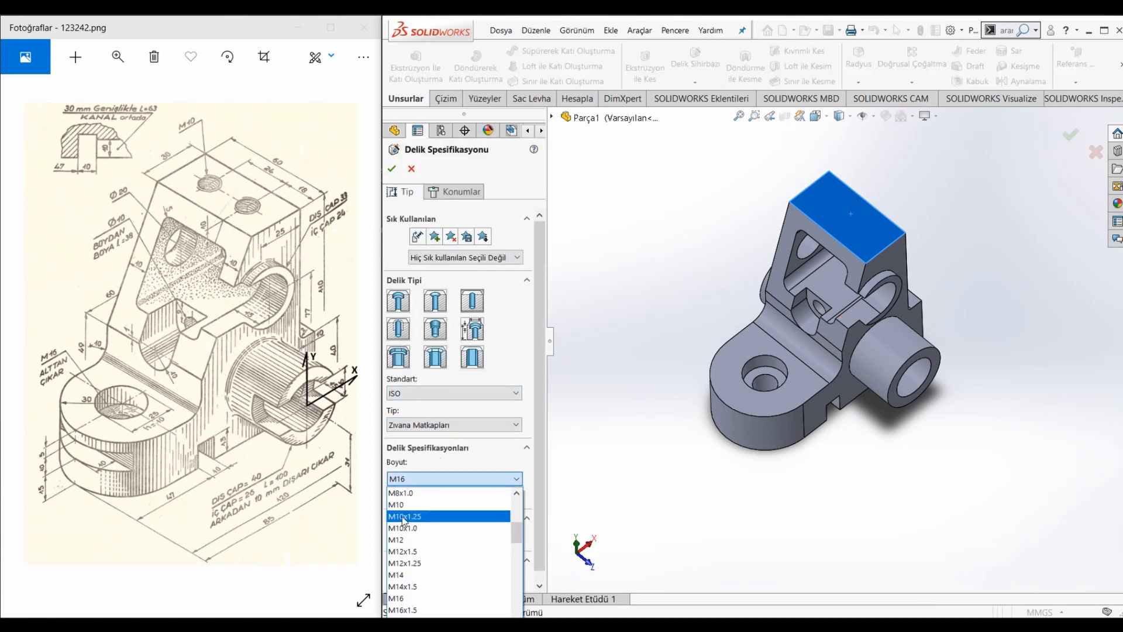
pyautogui.click(403, 496)
pyautogui.click(509, 536)
pyautogui.click(418, 549)
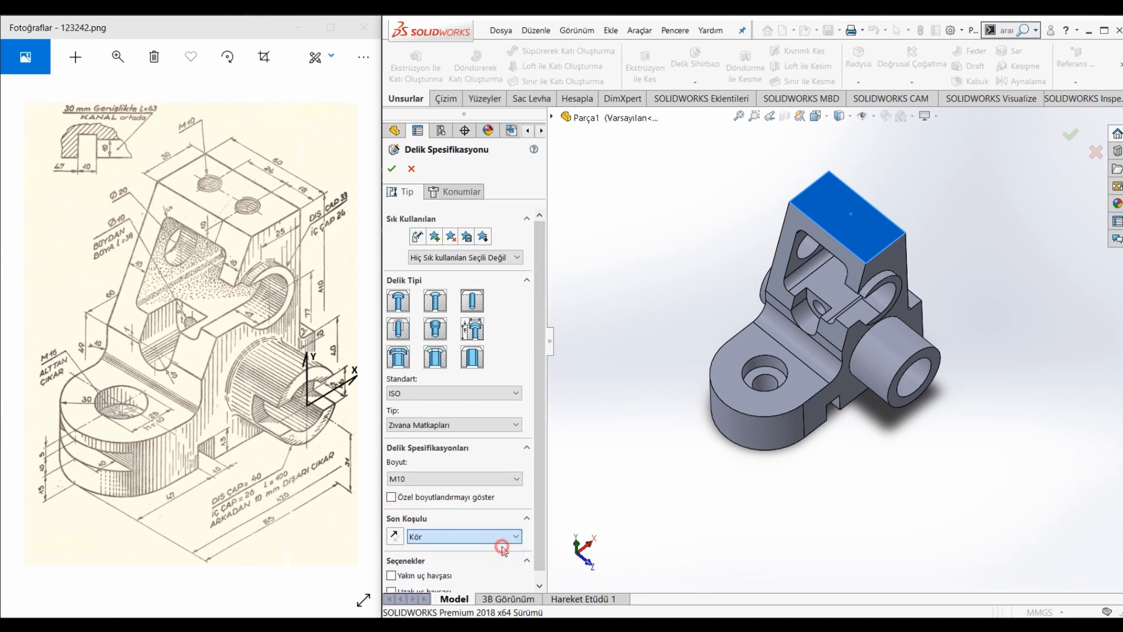
# Place two hole points one above the other on the upright's top face.
pyautogui.click(471, 193)
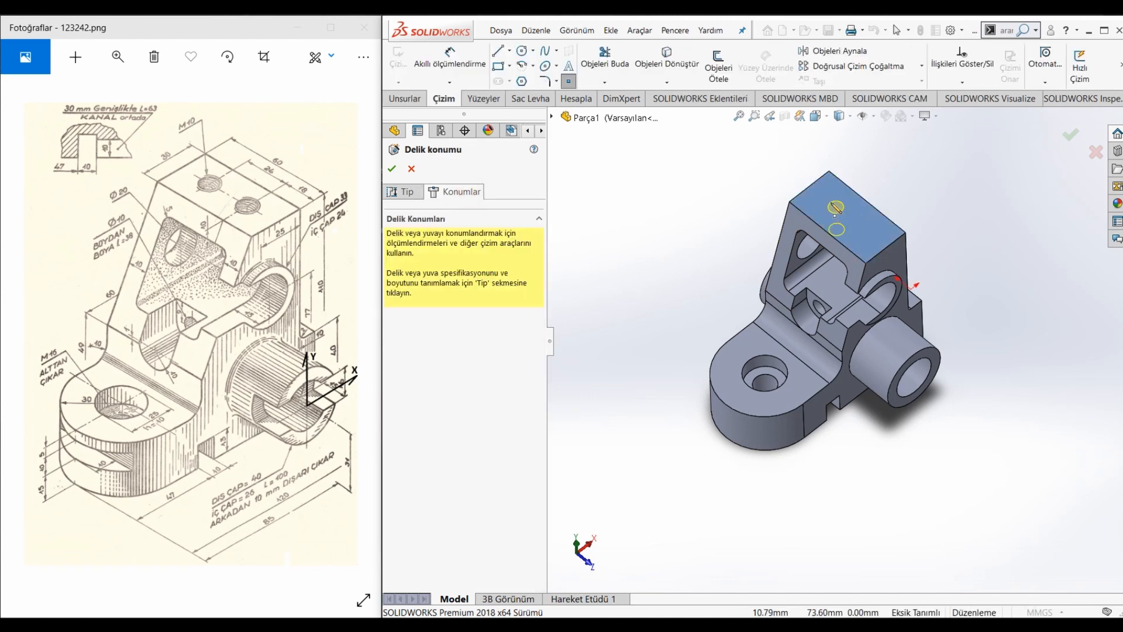
pyautogui.hotkey('ctrl', '8')
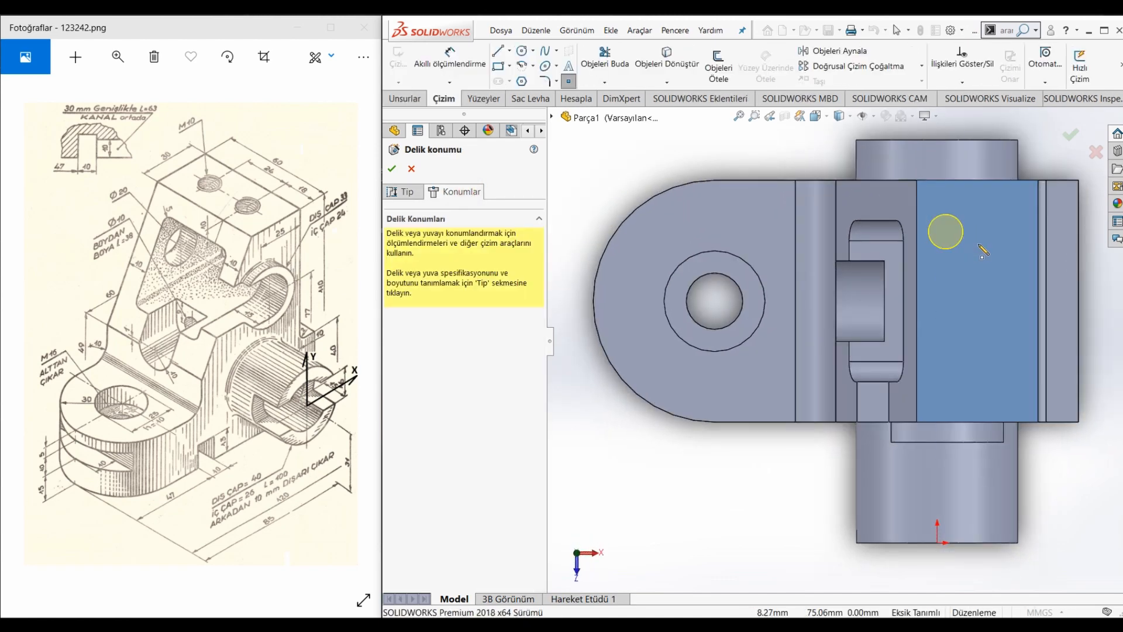
pyautogui.click(978, 251)
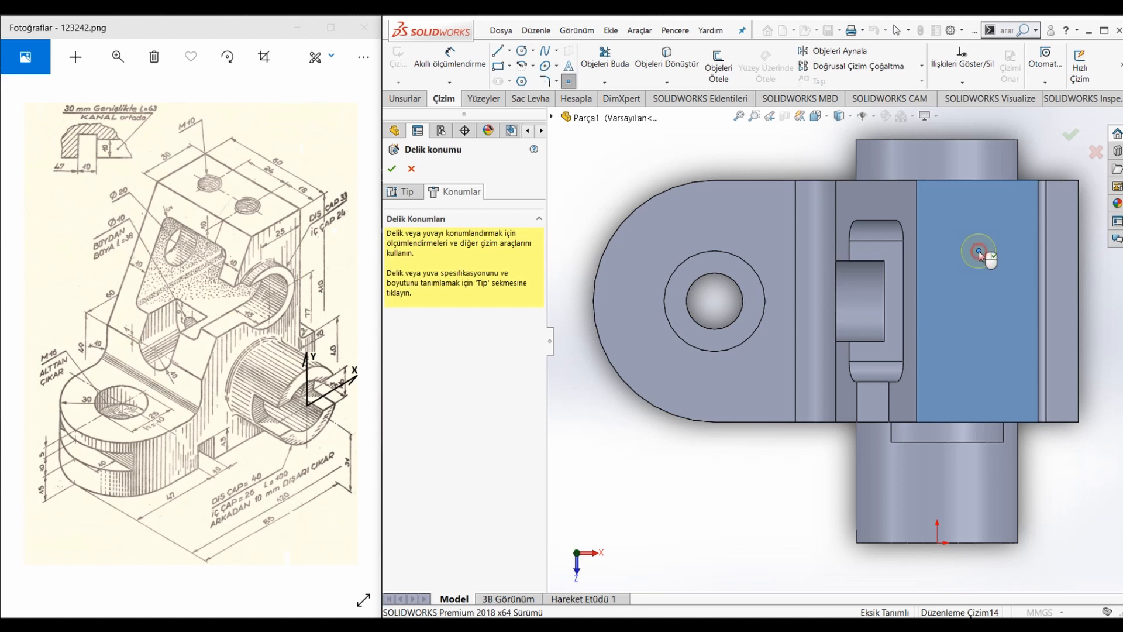
pyautogui.click(979, 354)
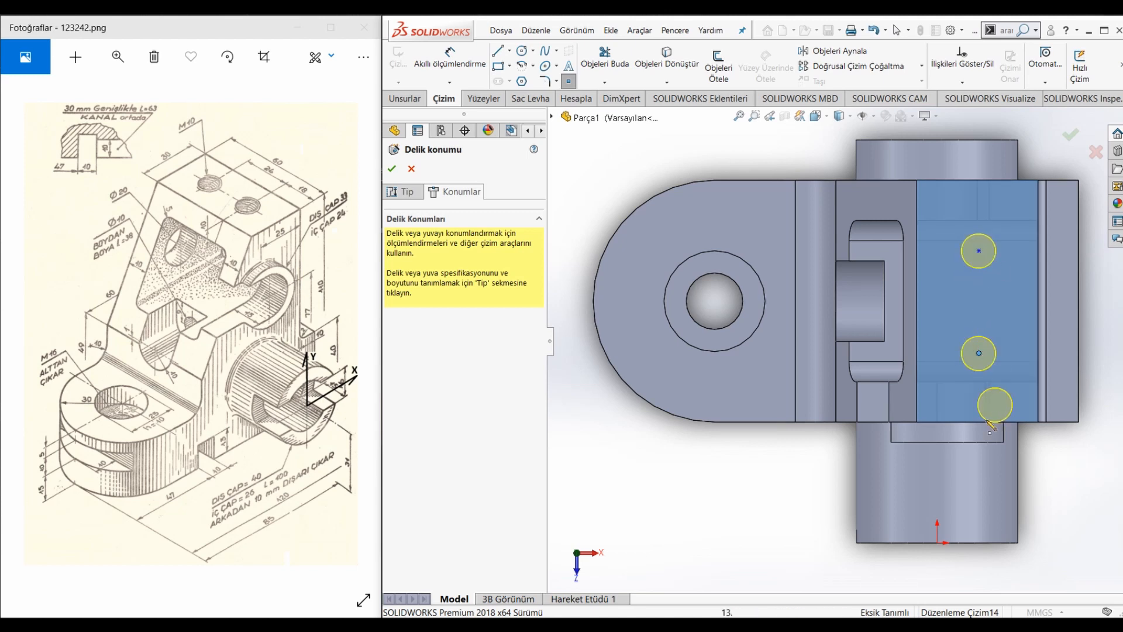
# Dimension the spacing between the two hole points to 24 mm.
pyautogui.click(442, 69)
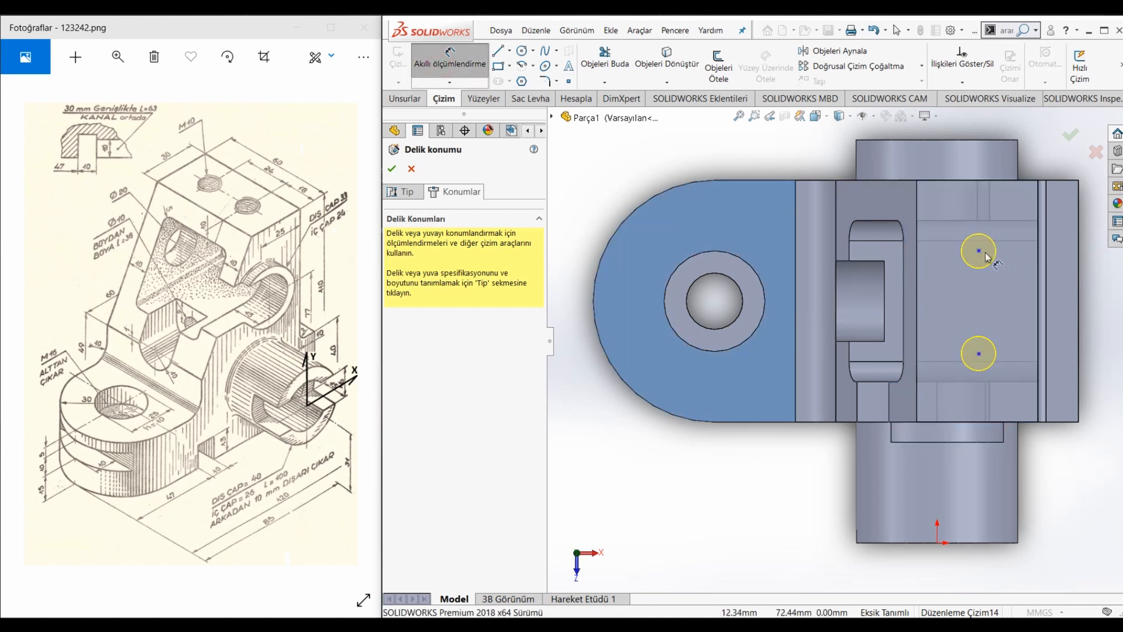
pyautogui.click(978, 354)
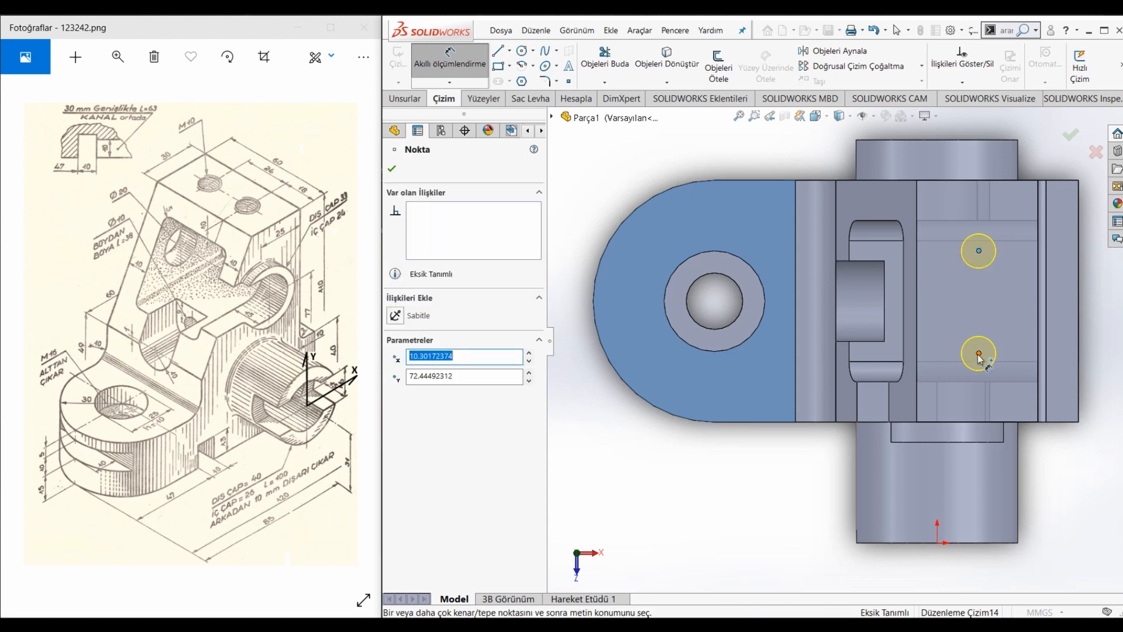
pyautogui.click(978, 251)
pyautogui.click(935, 304)
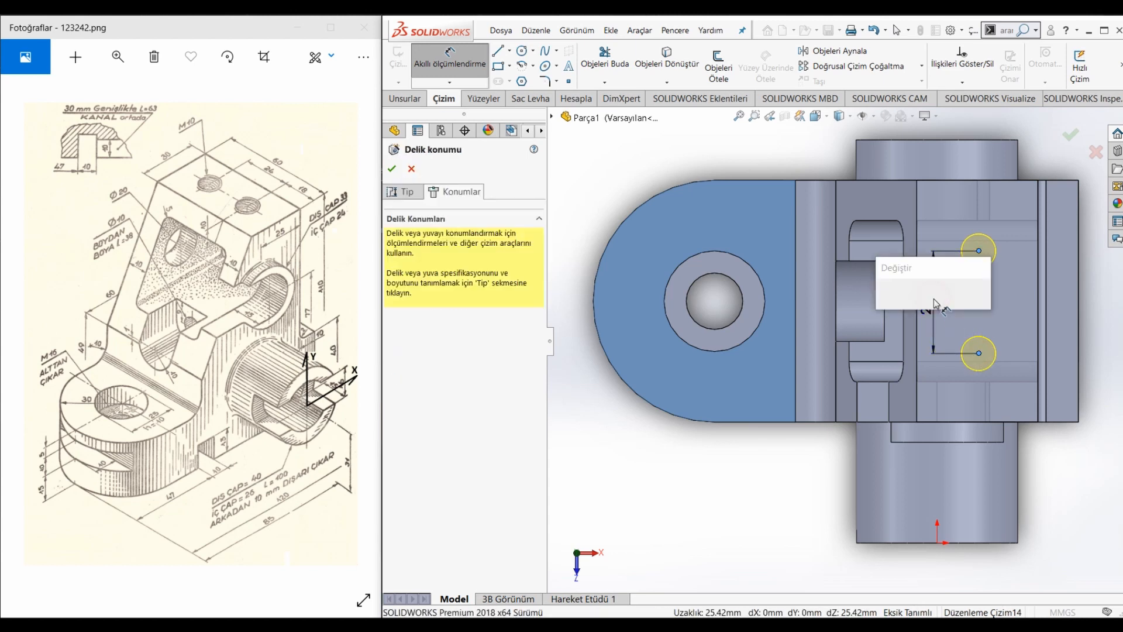
pyautogui.write('24')
pyautogui.press('Return')
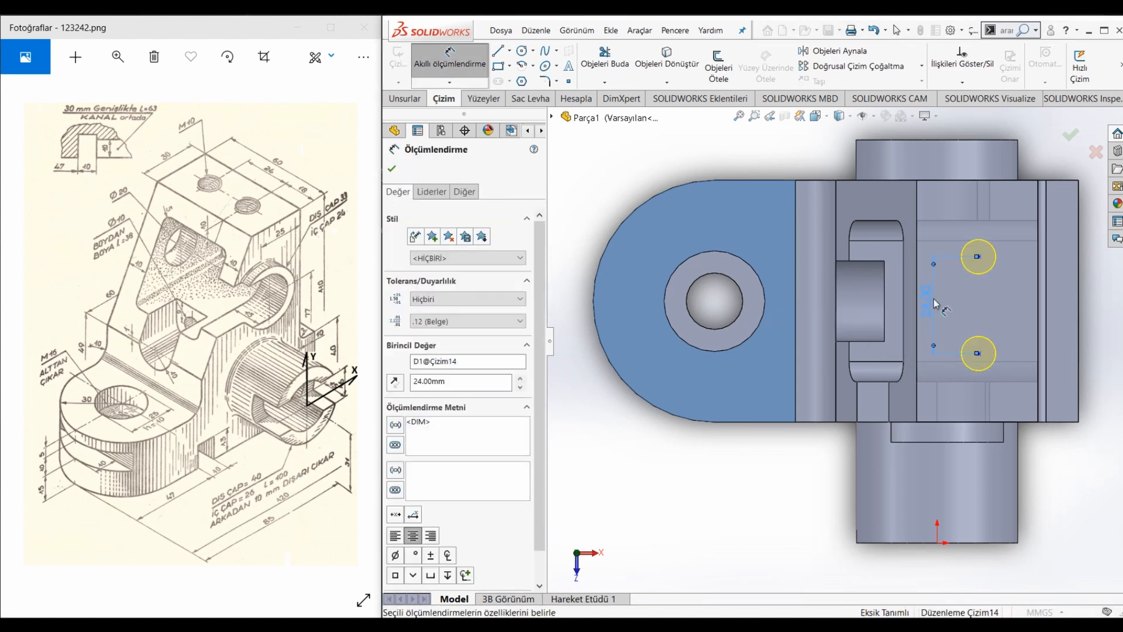
# Locate the hole points 18 mm from the top face's edge on the long boss side and 15 mm from the edge facing the rounded base.
pyautogui.click(979, 353)
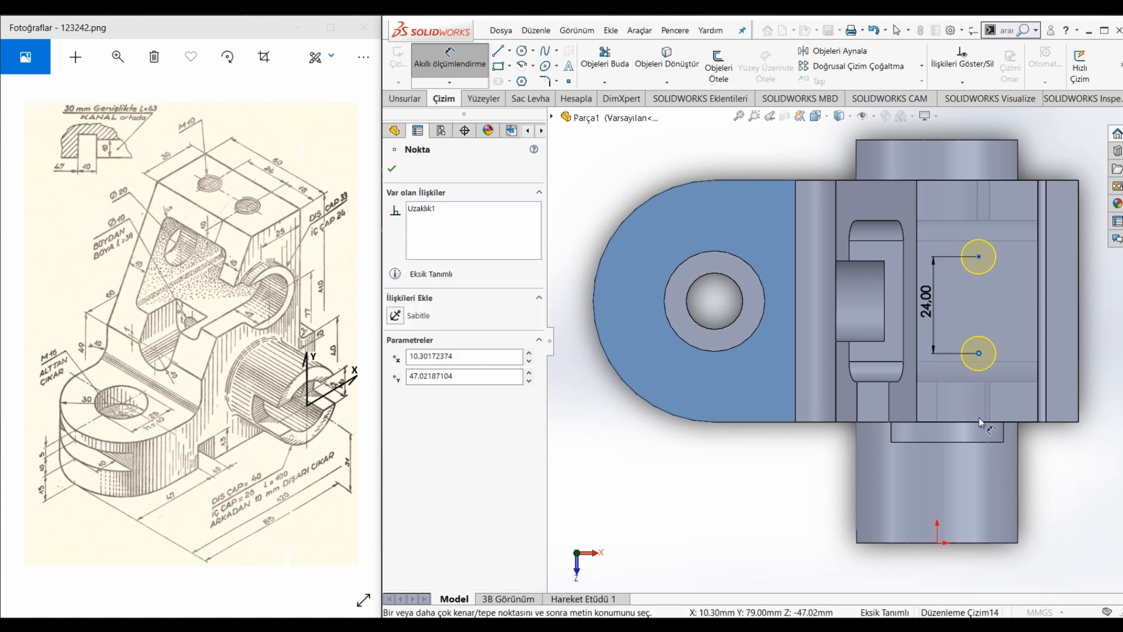
pyautogui.click(981, 425)
pyautogui.click(930, 398)
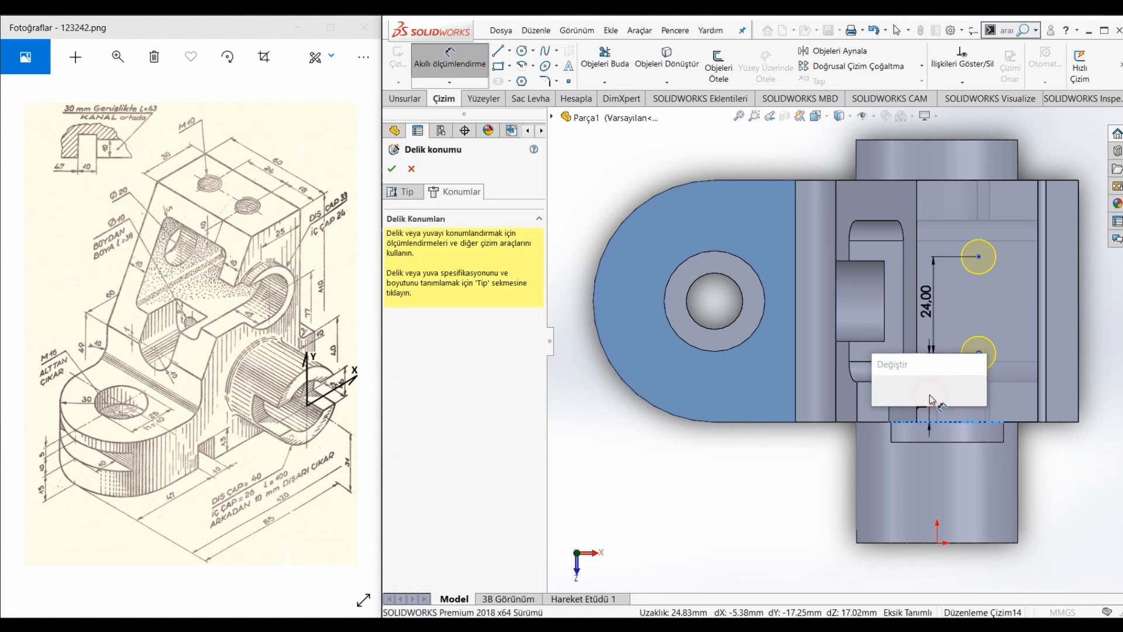
pyautogui.press('Return')
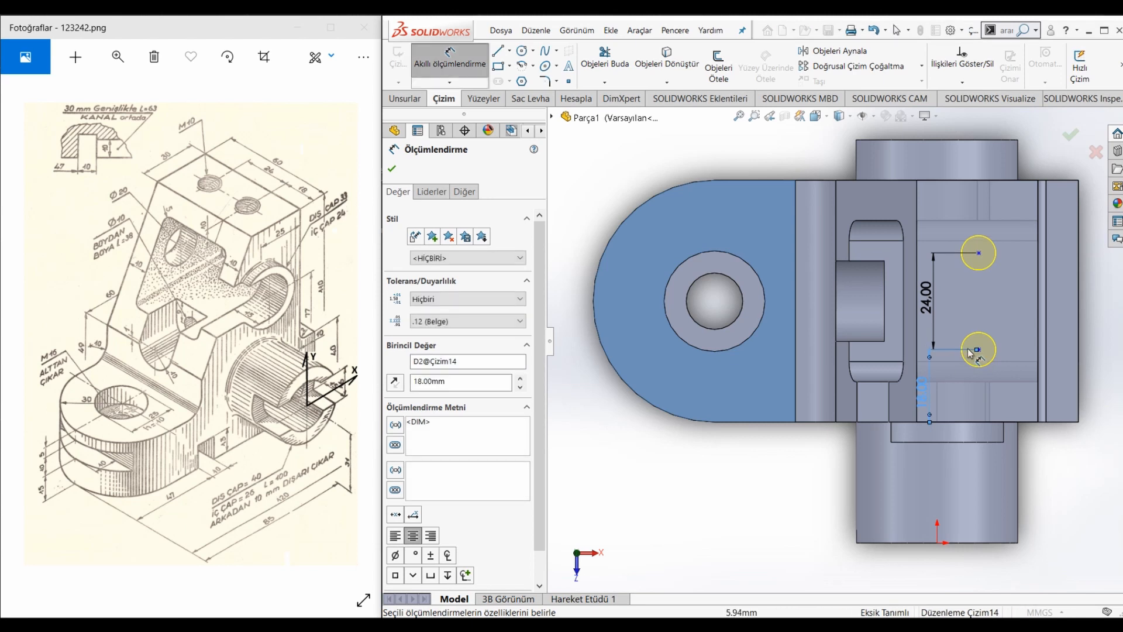
pyautogui.click(980, 254)
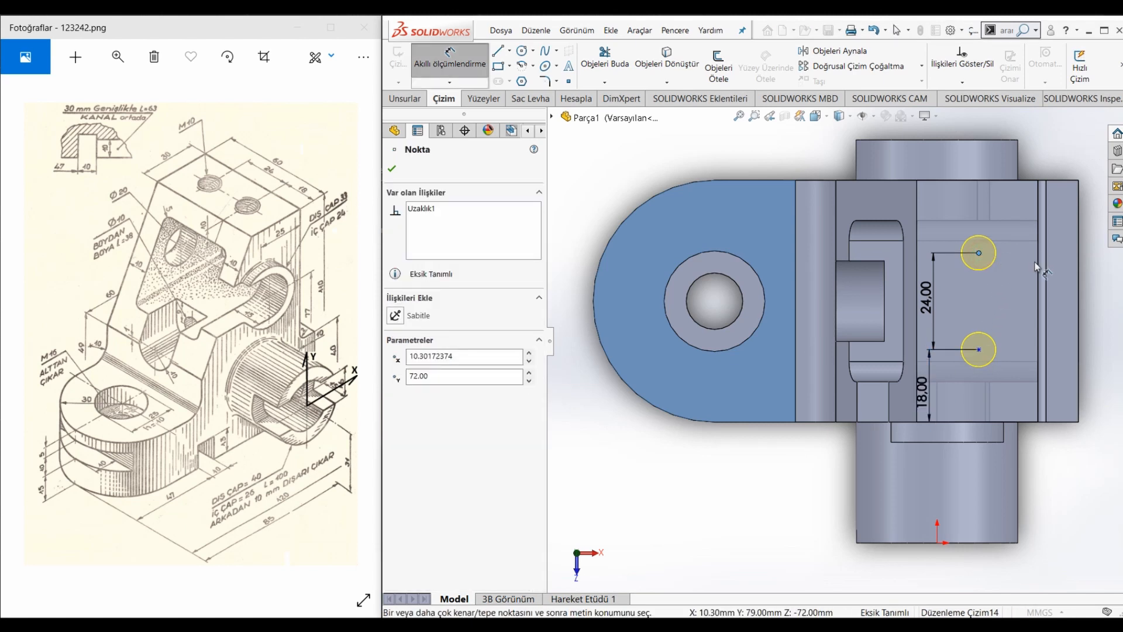
pyautogui.click(922, 226)
pyautogui.click(948, 202)
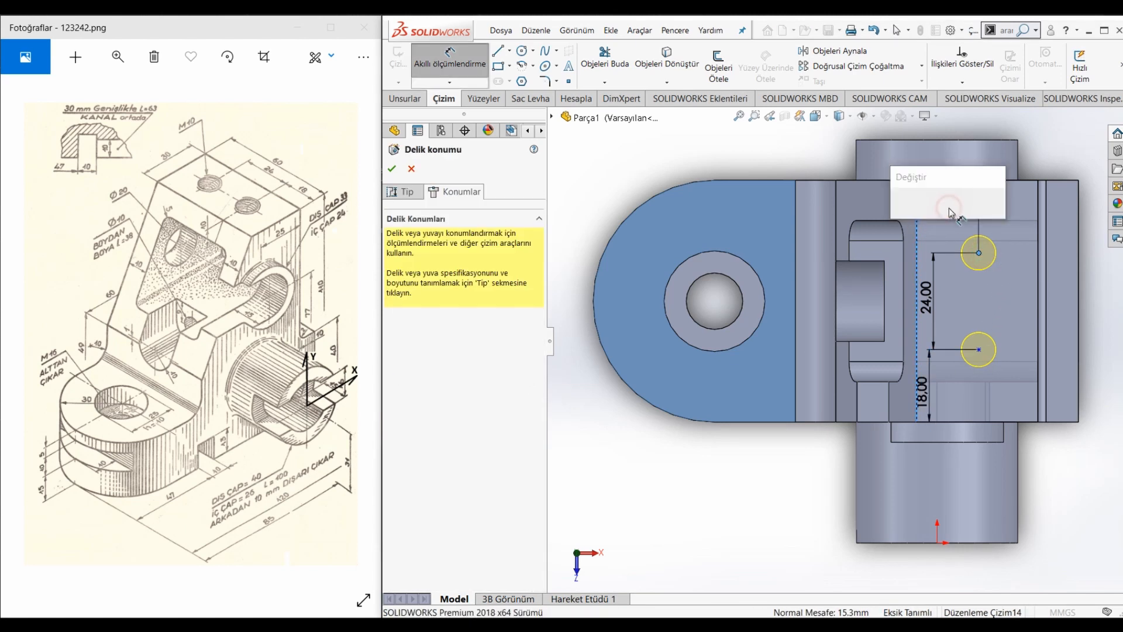
pyautogui.write('15')
pyautogui.press('Return')
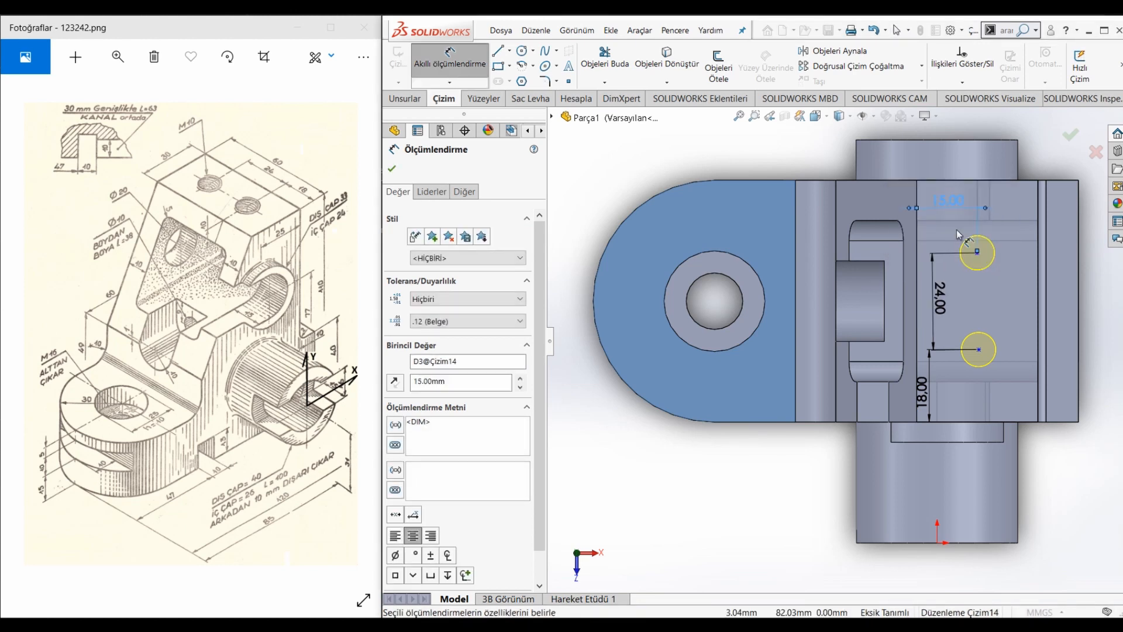
# Align the two hole points with a vertical relation and finish the M10 holes.
pyautogui.click(978, 254)
pyautogui.keyDown('ctrl'); pyautogui.click(979, 349); pyautogui.keyUp('ctrl')
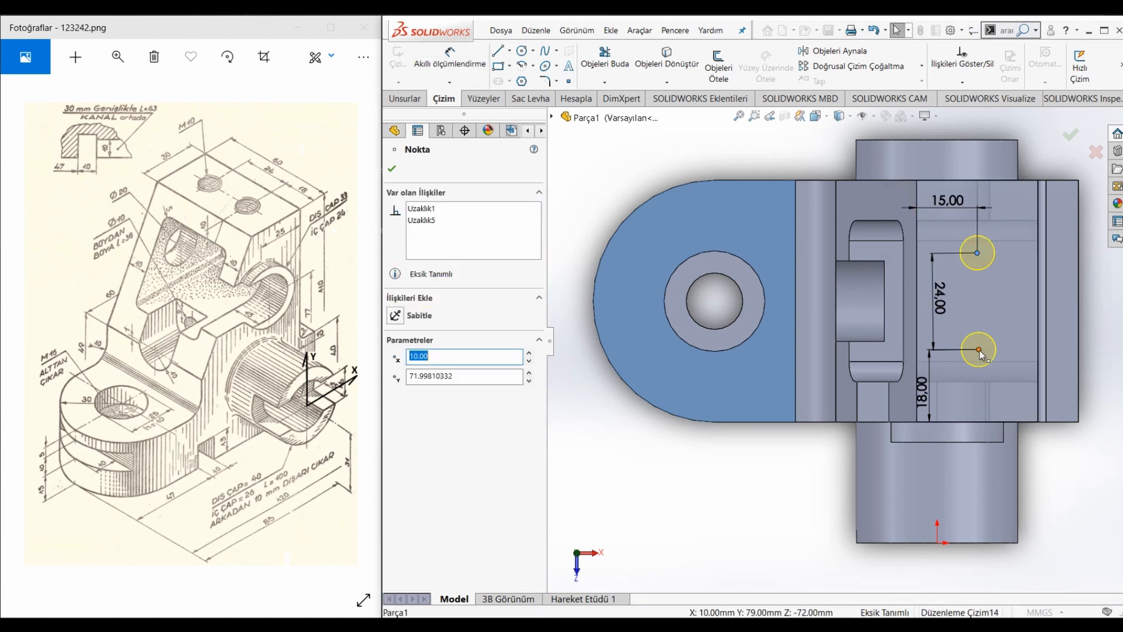
pyautogui.click(395, 393)
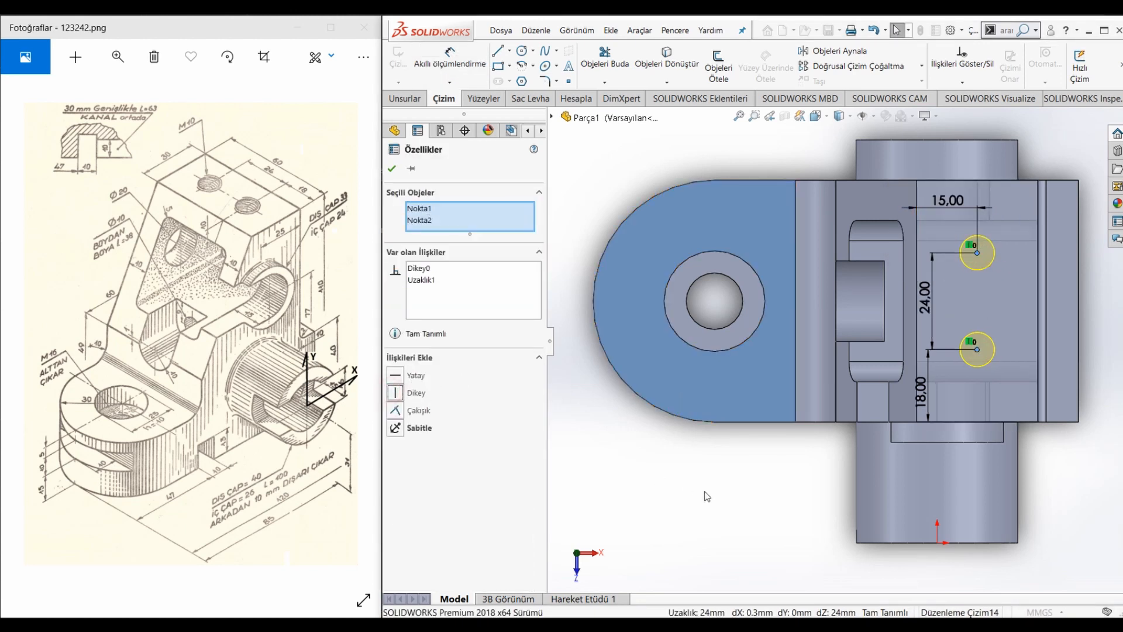
pyautogui.click(704, 492)
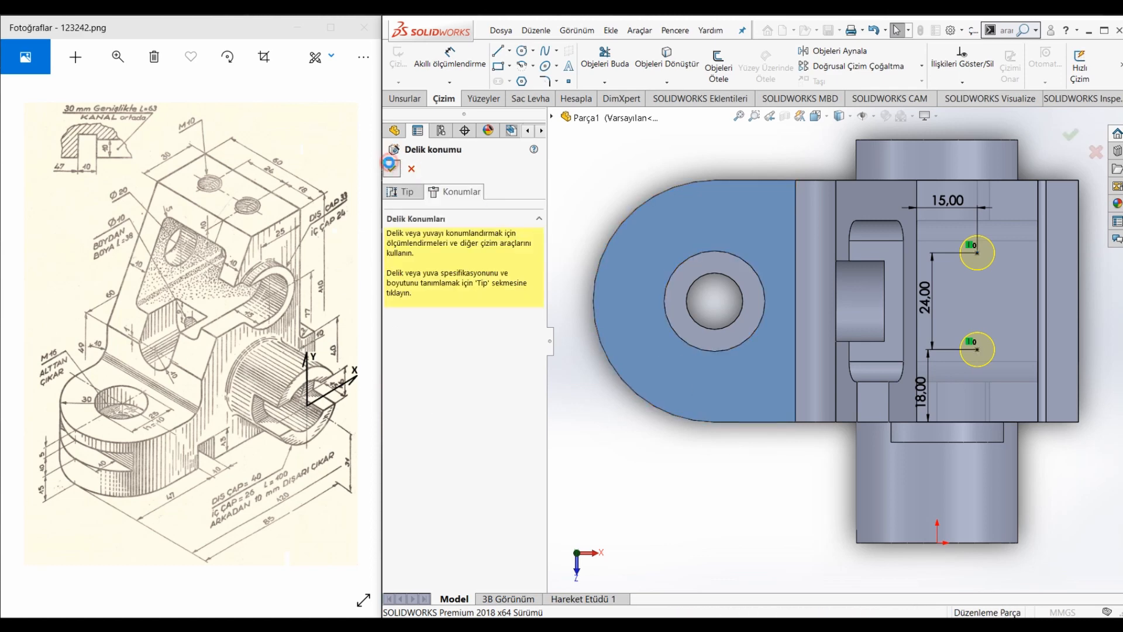
pyautogui.click(391, 168)
# Sketch a rectangle about 10 mm wide on the bracket's side face, starting at the outer edge of the base's rounded end.
pyautogui.moveTo(716, 446); pyautogui.dragTo(618, 261, button='middle')
pyautogui.scroll(-1, 618, 262)
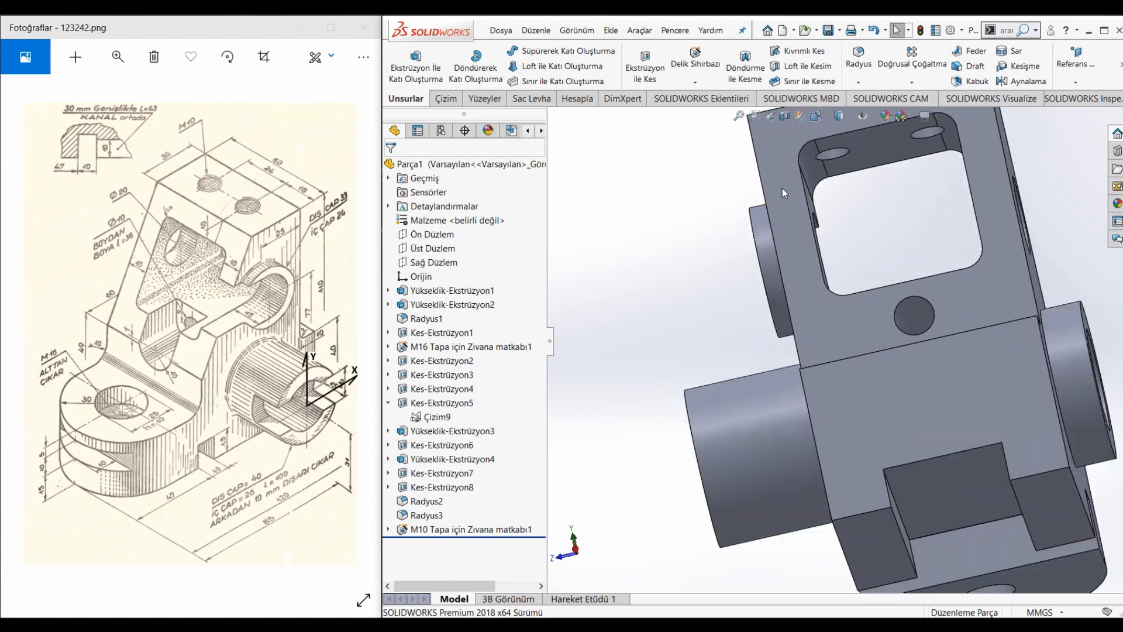
pyautogui.scroll(1, 920, 152)
pyautogui.scroll(-1, 919, 153)
pyautogui.moveTo(907, 278); pyautogui.dragTo(913, 435, button='middle')
pyautogui.moveTo(847, 497)
pyautogui.mouseDown(button='middle')
pyautogui.moveTo(799, 477)
pyautogui.moveTo(789, 488)
pyautogui.mouseUp(button='middle')
pyautogui.click(787, 492)
pyautogui.click(832, 461)
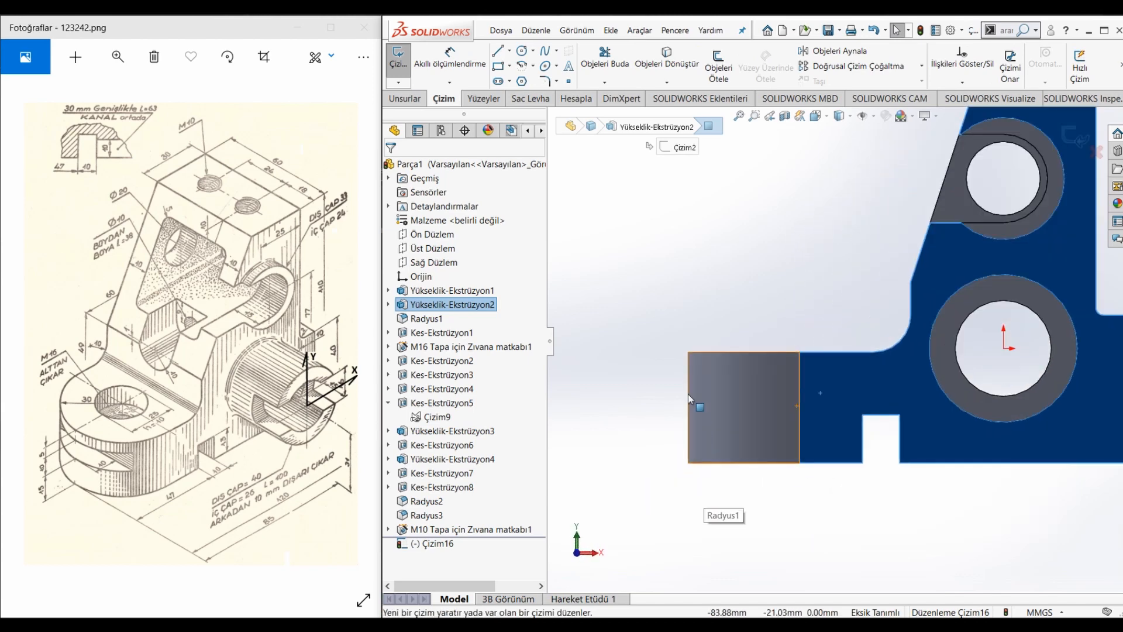
pyautogui.click(500, 67)
pyautogui.click(689, 382)
pyautogui.click(727, 413)
# Dimension the rectangle to 10 mm high and 10 mm wide.
pyautogui.moveTo(720, 532); pyautogui.dragTo(712, 427, button='right')
pyautogui.click(731, 396)
pyautogui.click(771, 399)
pyautogui.write('10')
pyautogui.press('Return')
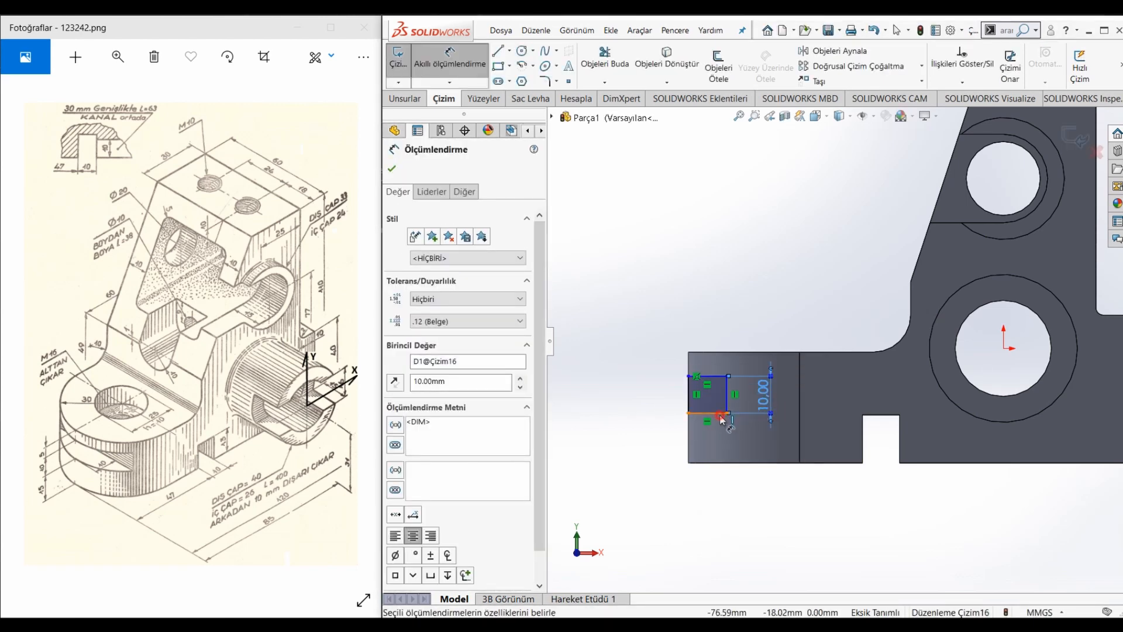
pyautogui.click(721, 418)
pyautogui.click(710, 449)
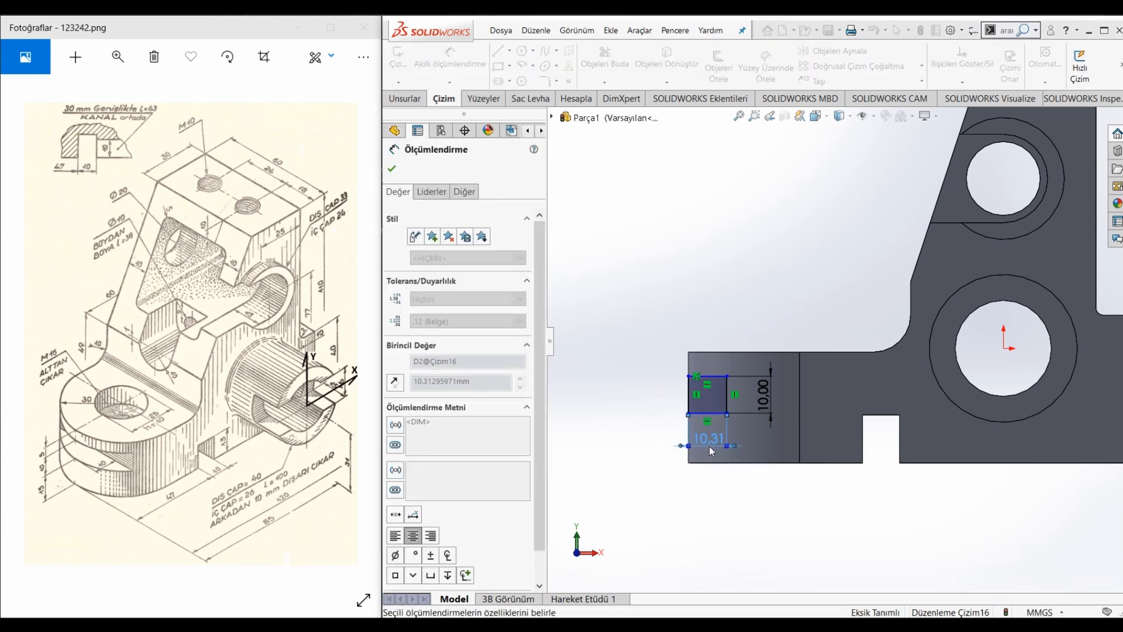
pyautogui.write('10')
pyautogui.press('Return')
# Position the rectangle's upper edge 5 mm below the base's top edge.
pyautogui.click(714, 375)
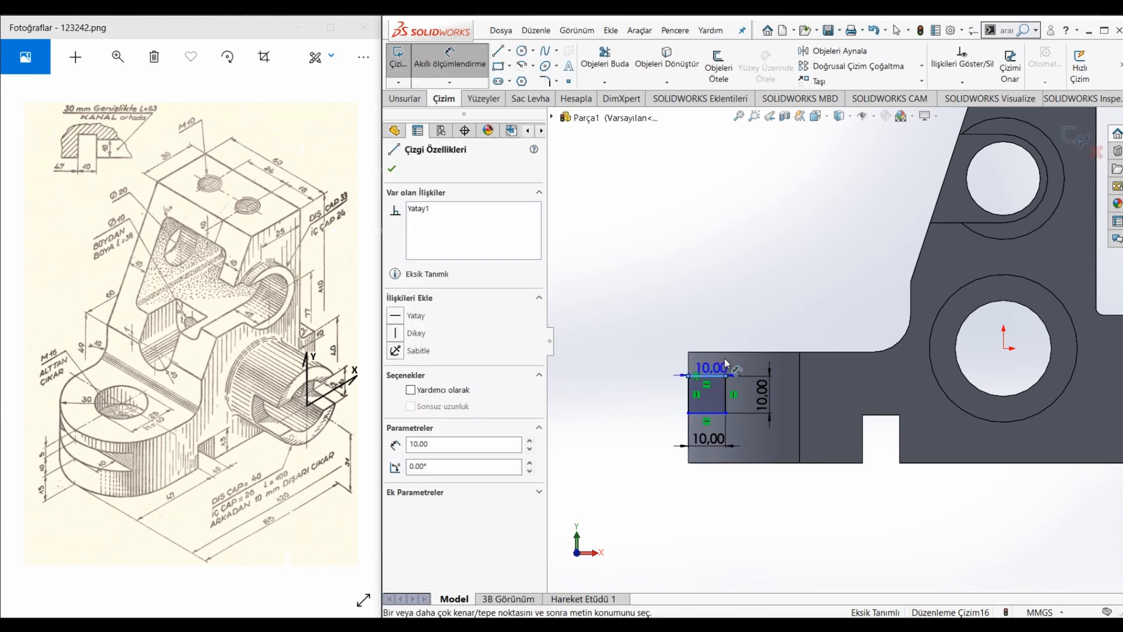
pyautogui.click(728, 354)
pyautogui.click(670, 374)
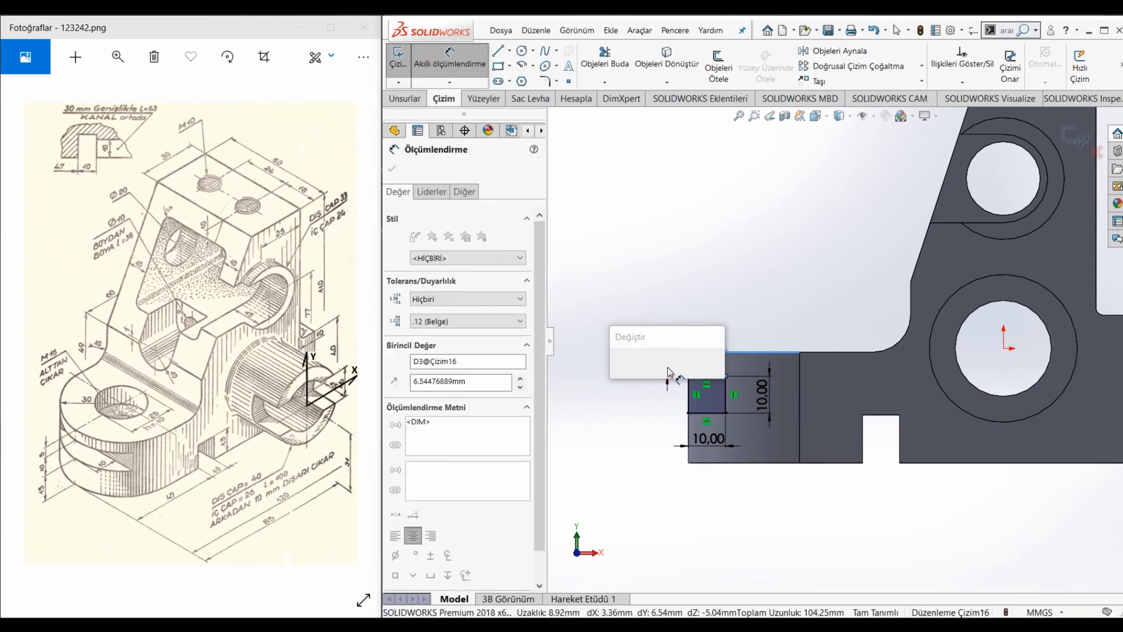
pyautogui.write('5')
pyautogui.press('Return')
# Cut-extrude the 10 mm square up to the curved outer face of the base's rounded end.
pyautogui.click(406, 99)
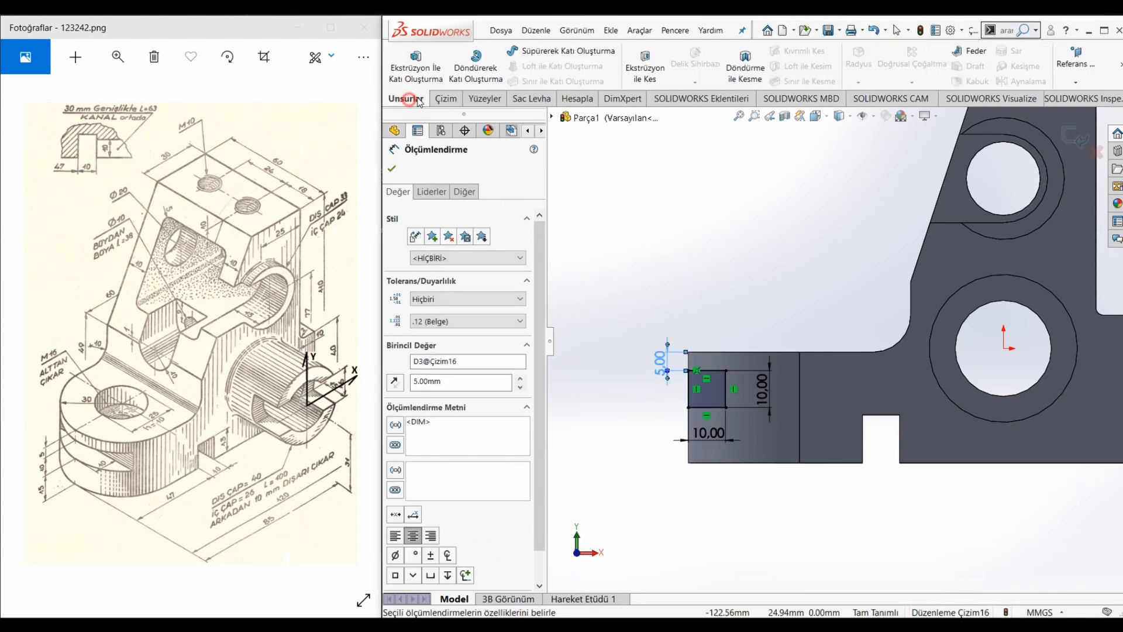
pyautogui.click(642, 75)
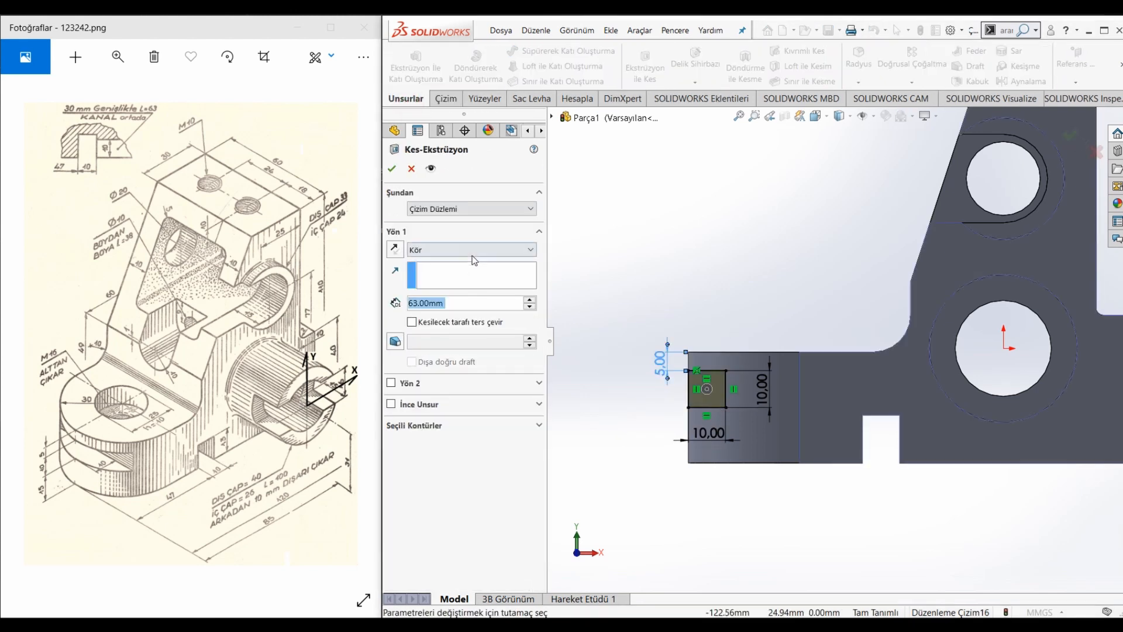
pyautogui.click(473, 250)
pyautogui.click(444, 303)
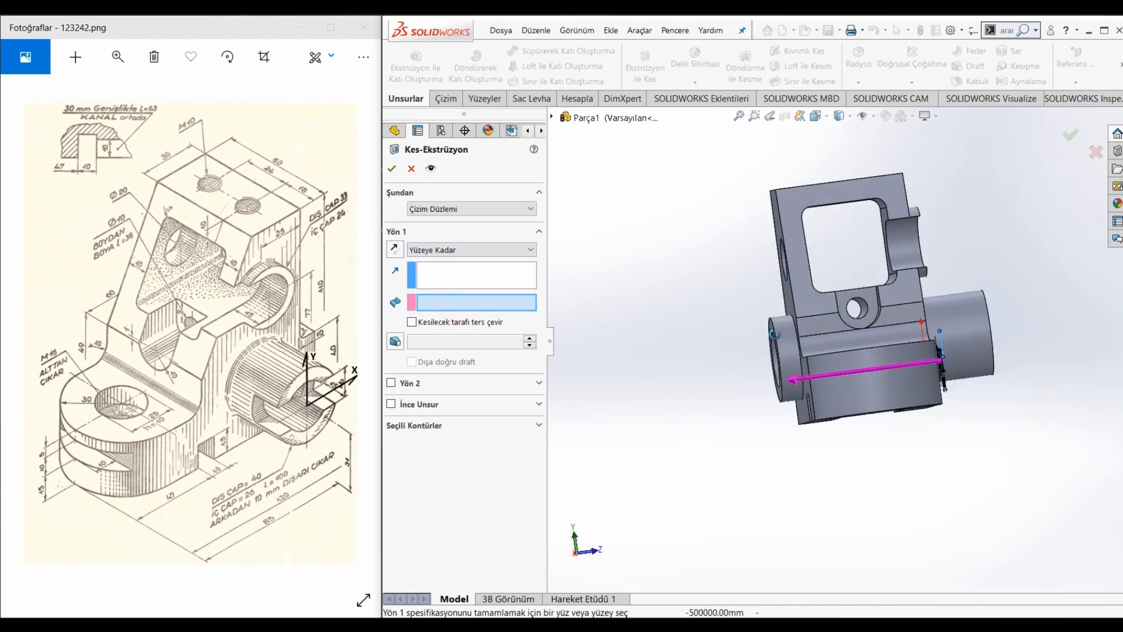
pyautogui.click(853, 383)
pyautogui.rightClick(853, 383)
pyautogui.click(882, 499)
pyautogui.moveTo(904, 398); pyautogui.dragTo(946, 330, button='middle')
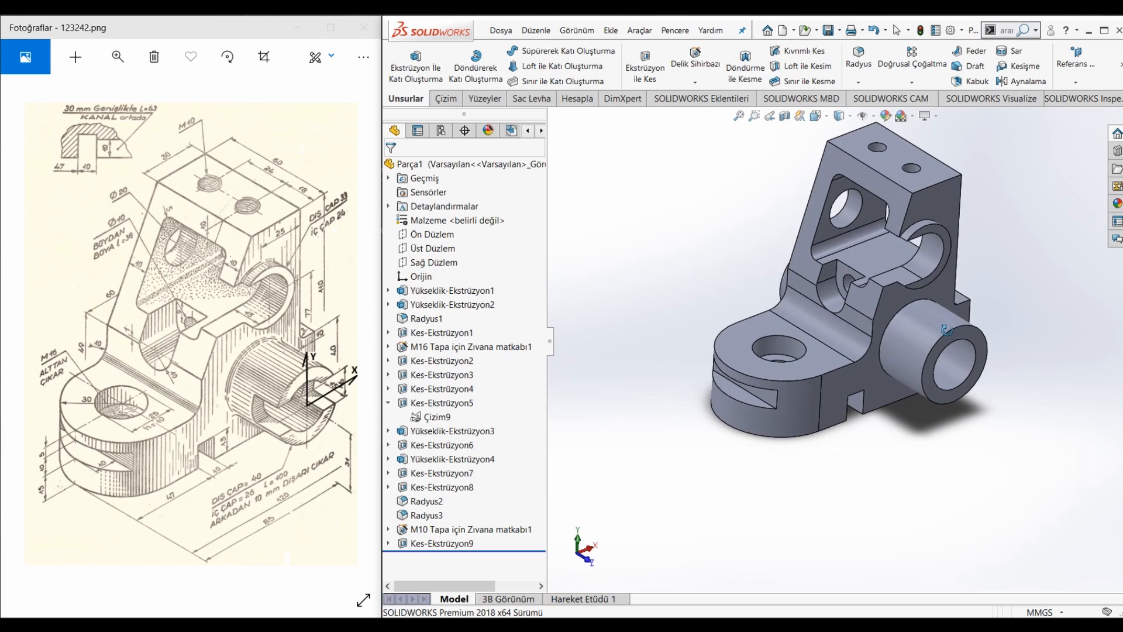
# Sketch a rectangle about 12.8 mm wide and 15.8 mm high on the Right plane, starting at the large boss's outer end.
pyautogui.click(434, 262)
pyautogui.click(451, 245)
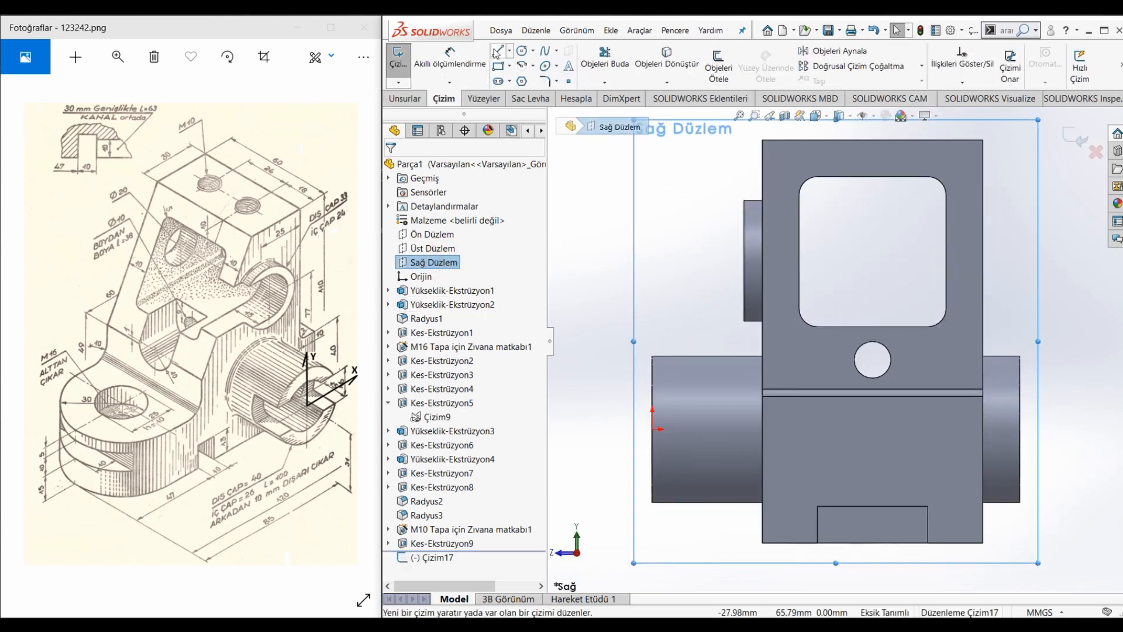
pyautogui.click(652, 399)
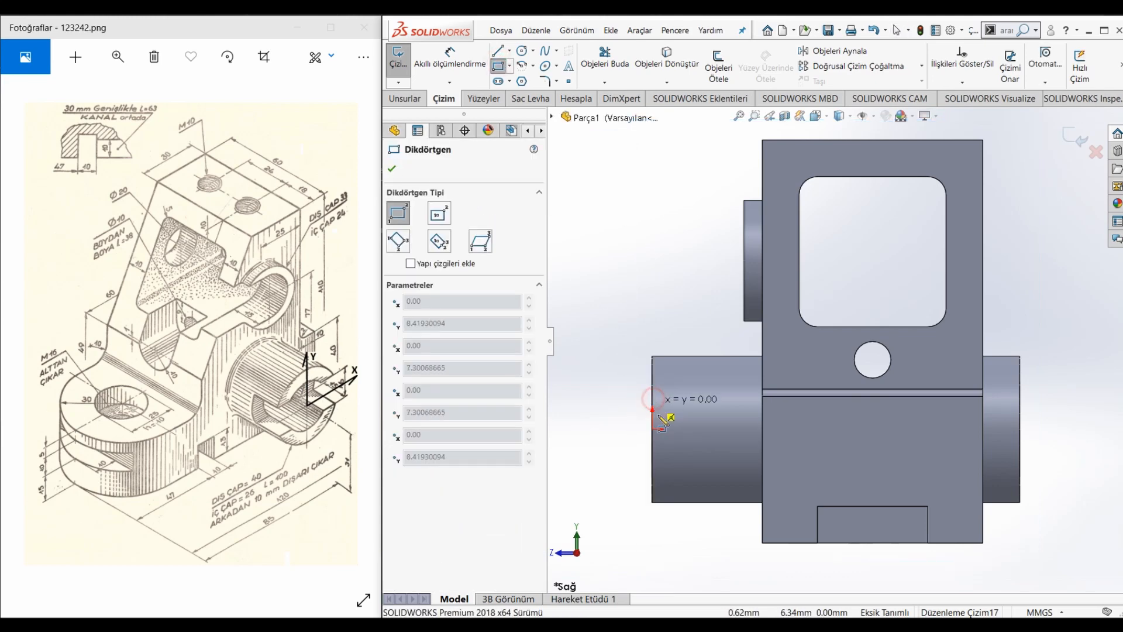
pyautogui.click(700, 455)
# Dimension the rectangle on the large boss to 15 mm wide and 16 mm high.
pyautogui.moveTo(595, 497); pyautogui.dragTo(592, 351, button='right')
pyautogui.click(677, 400)
pyautogui.click(681, 301)
pyautogui.write('16')
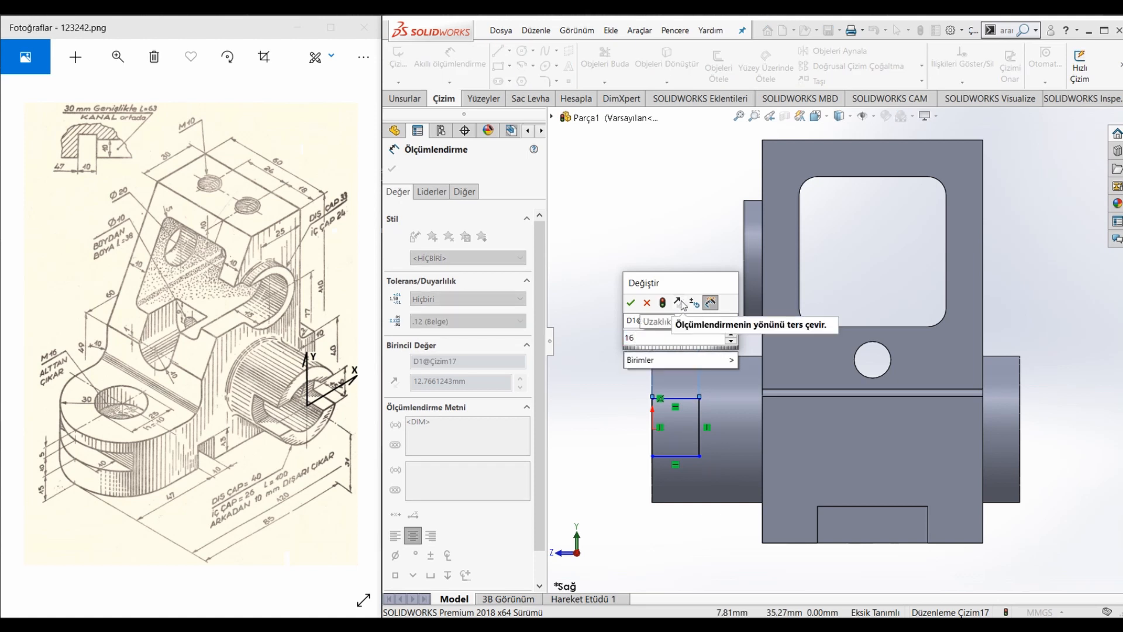
pyautogui.press('BackSpace')
pyautogui.write('5')
pyautogui.press('Return')
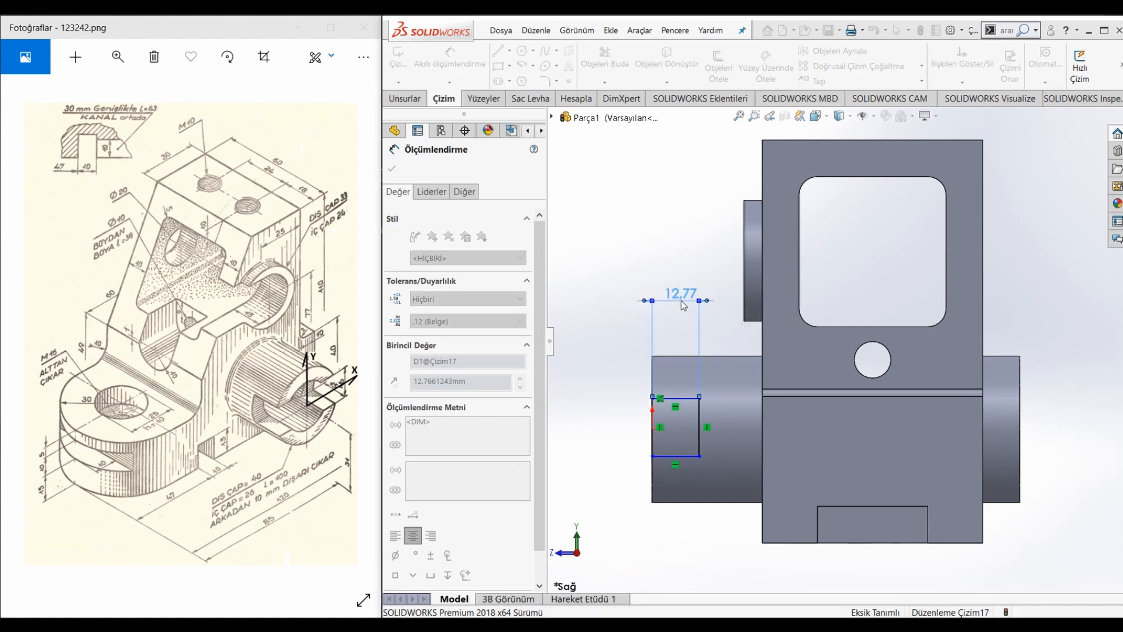
pyautogui.click(707, 434)
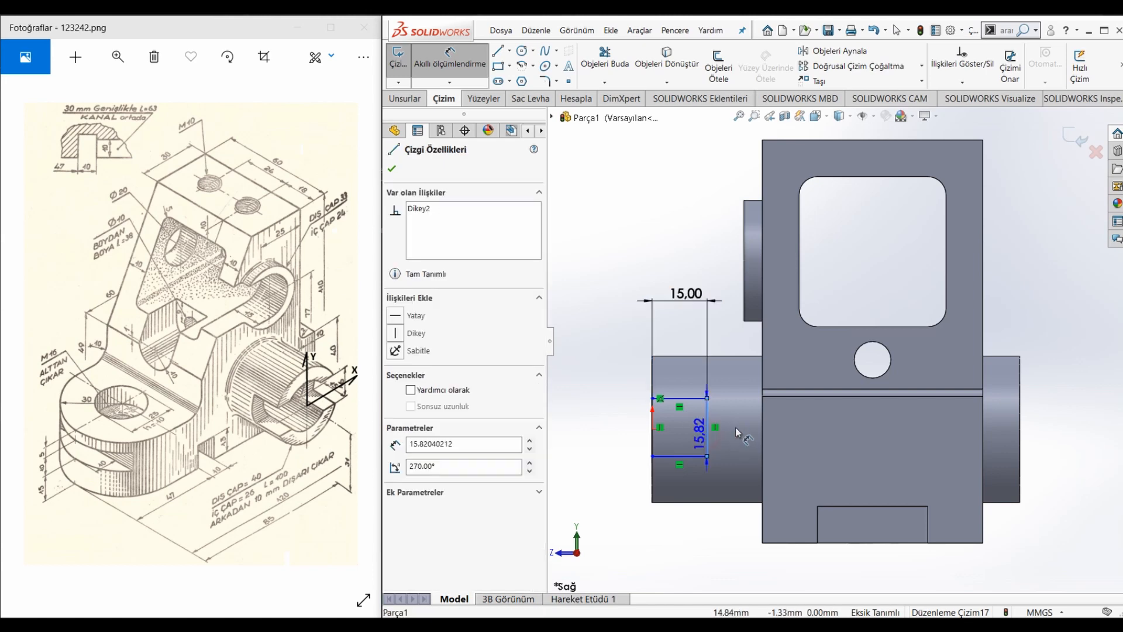
pyautogui.click(739, 429)
pyautogui.write('16')
pyautogui.press('Return')
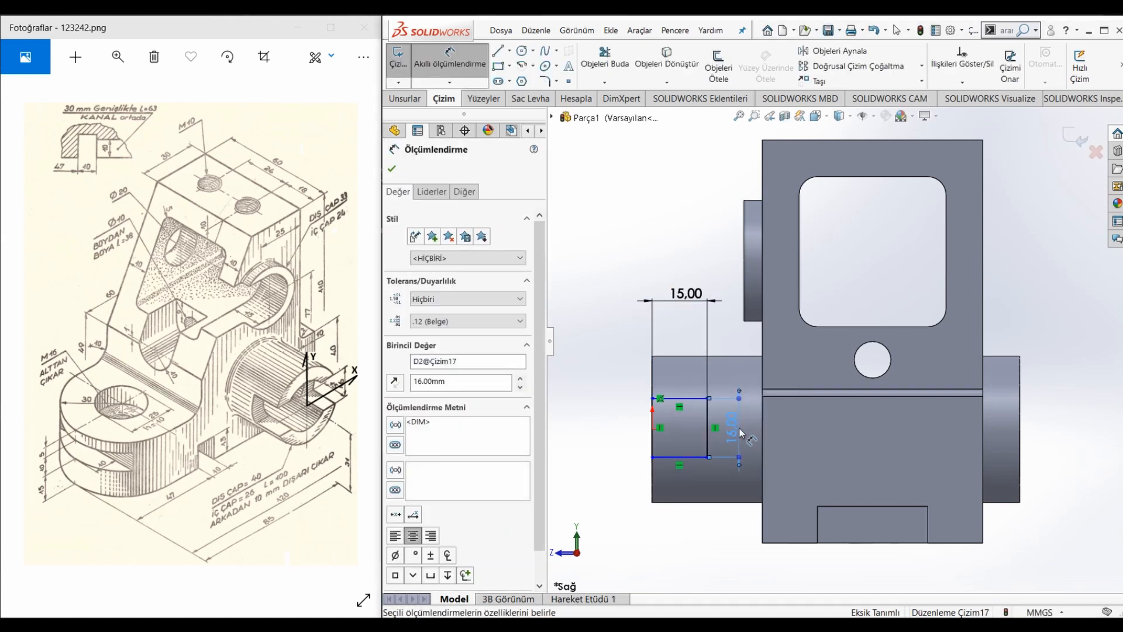
# Position the rectangle's upper edge 8 mm above the origin.
pyautogui.click(679, 399)
pyautogui.click(652, 429)
pyautogui.click(614, 422)
pyautogui.write('8')
pyautogui.press('Return')
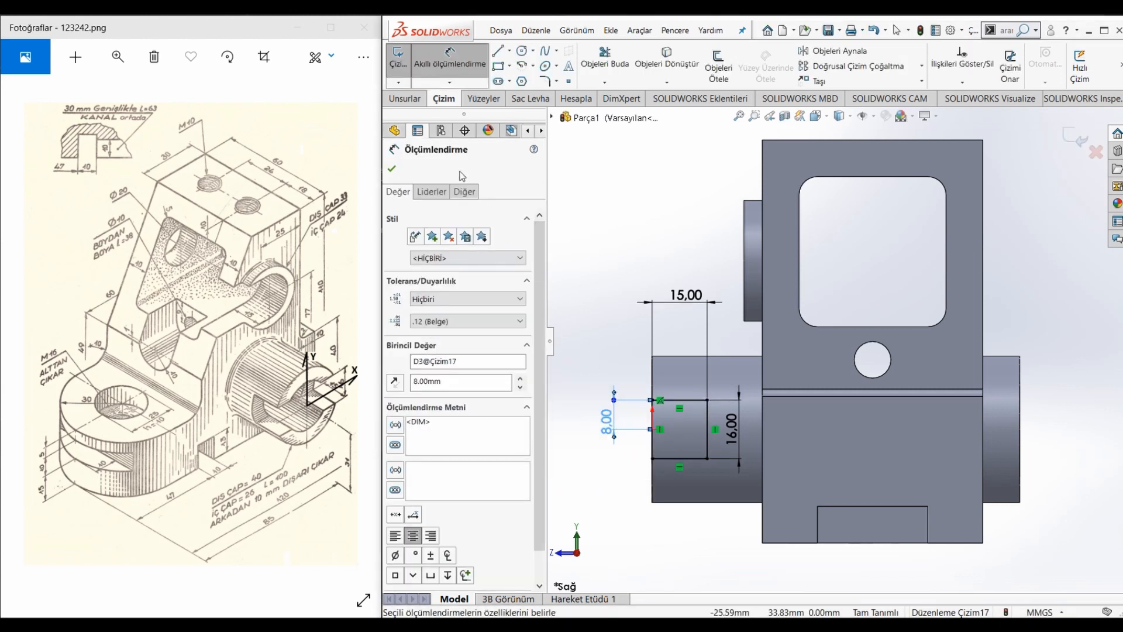
# Start an extruded cut of the 15 by 16 mm rectangle, with its first direction up to the large boss's outer cylindrical surface.
pyautogui.click(412, 103)
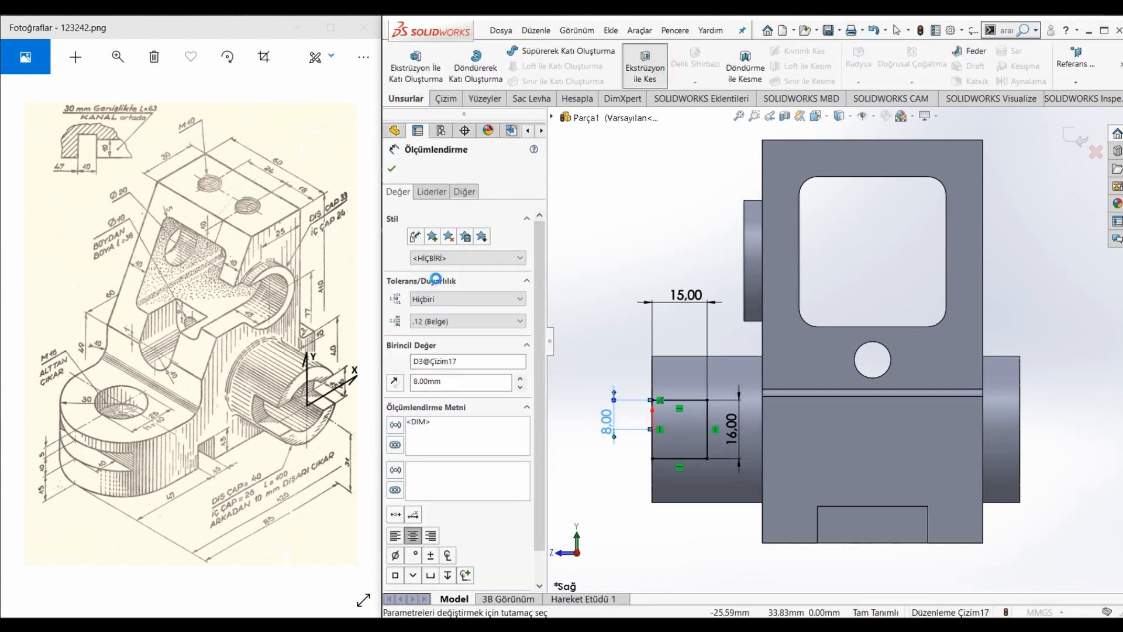
pyautogui.click(644, 64)
pyautogui.click(463, 248)
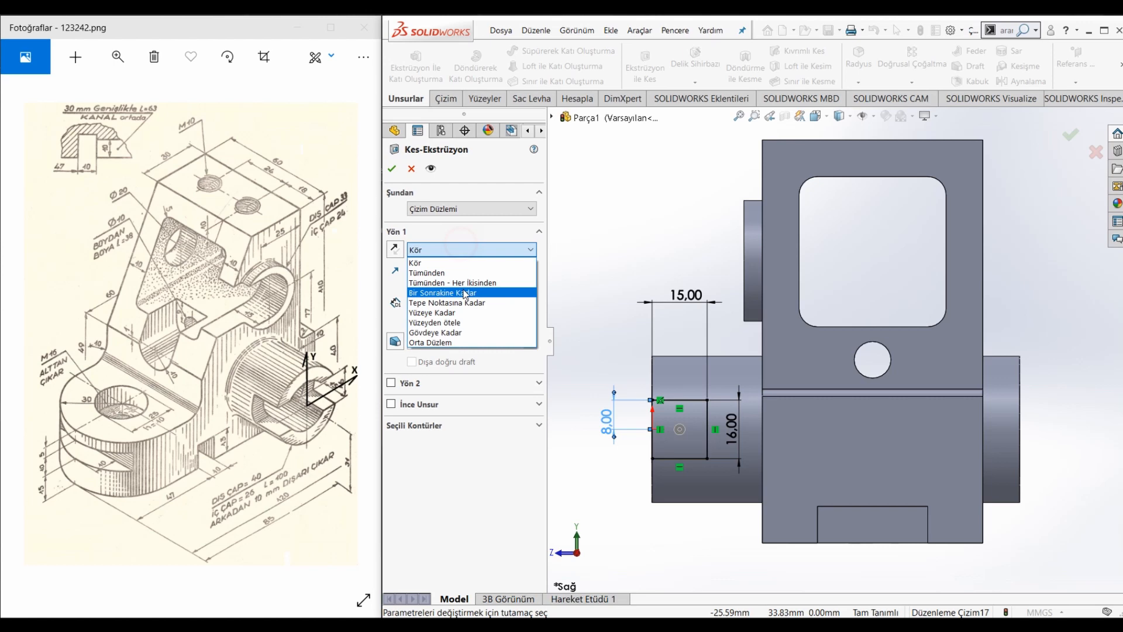
pyautogui.click(439, 308)
pyautogui.click(721, 381)
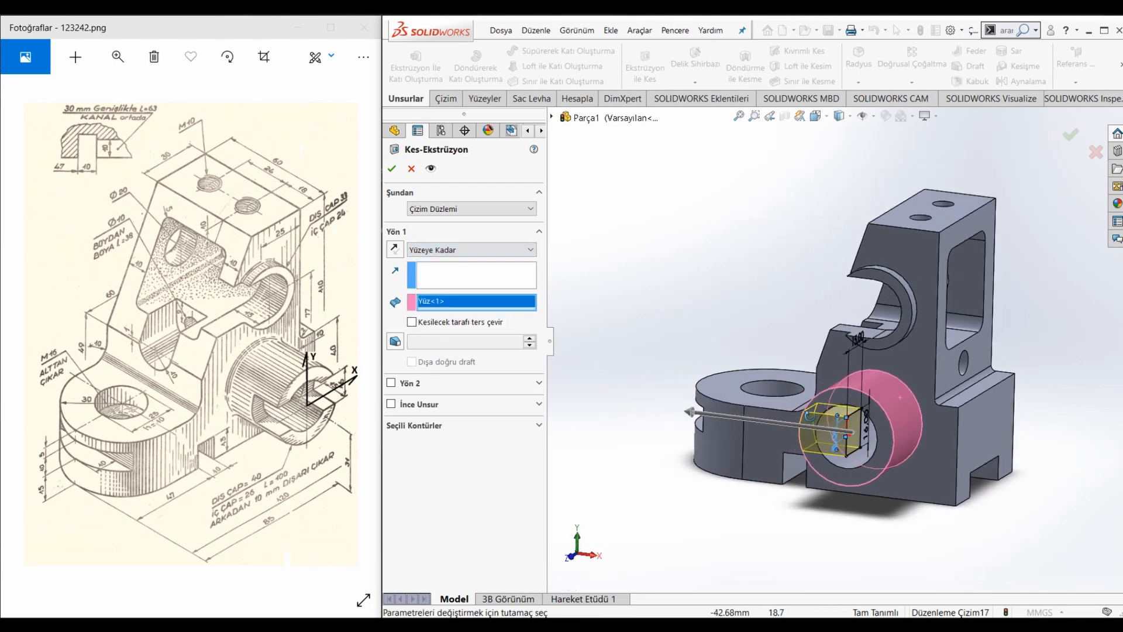
# Add a second cut direction up to the same outer cylindrical surface of the boss and finish the cut.
pyautogui.click(391, 384)
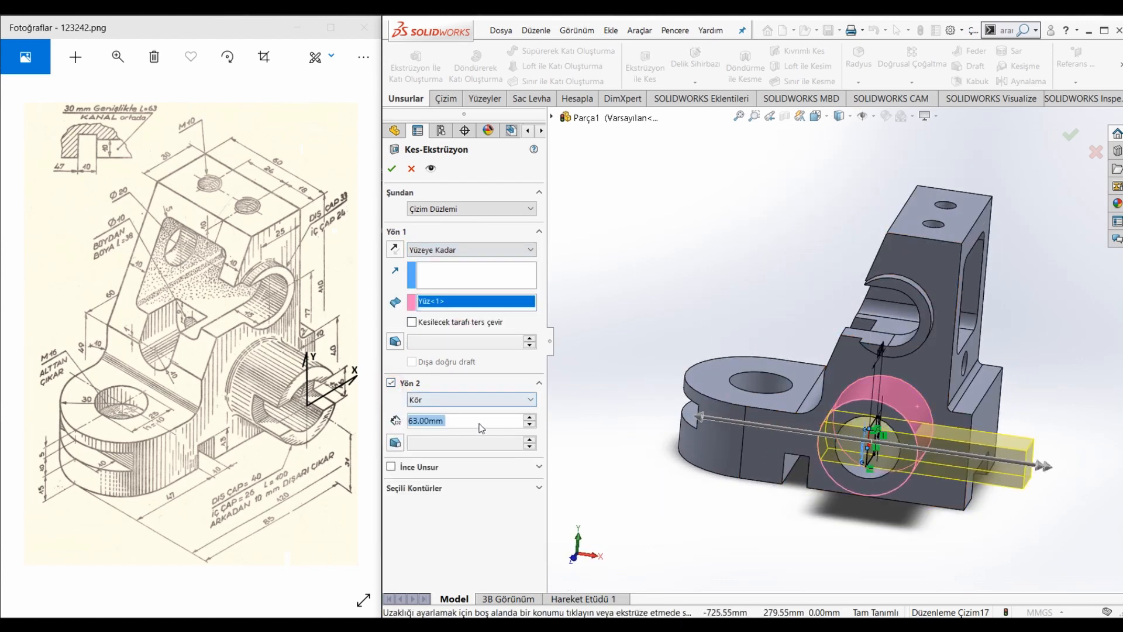
pyautogui.click(474, 402)
pyautogui.click(470, 452)
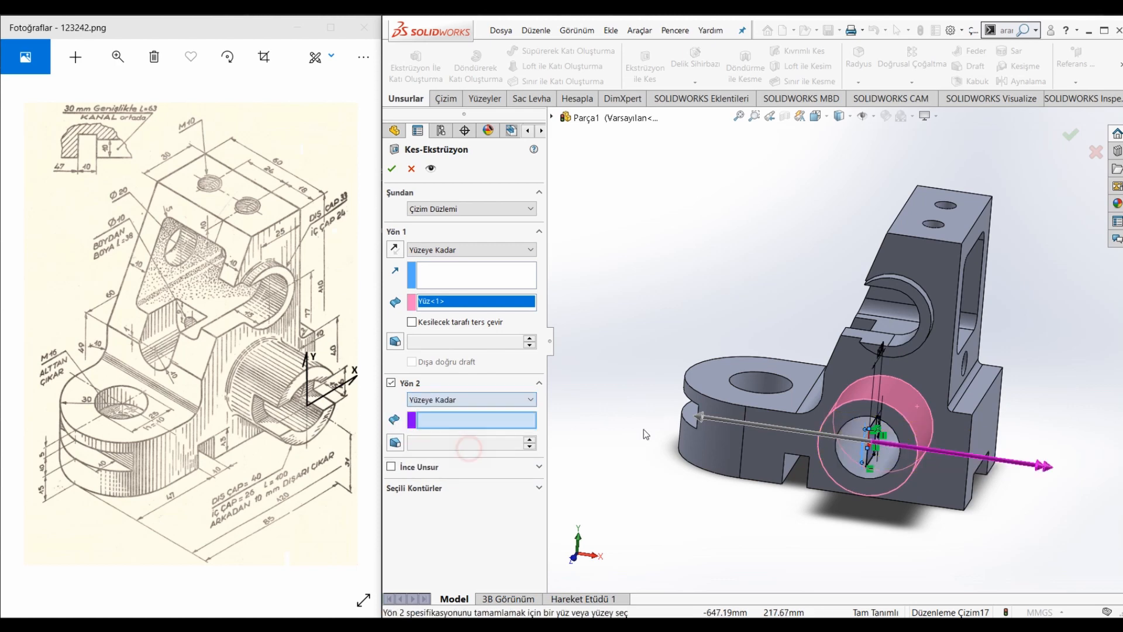
pyautogui.click(918, 416)
pyautogui.rightClick(918, 415)
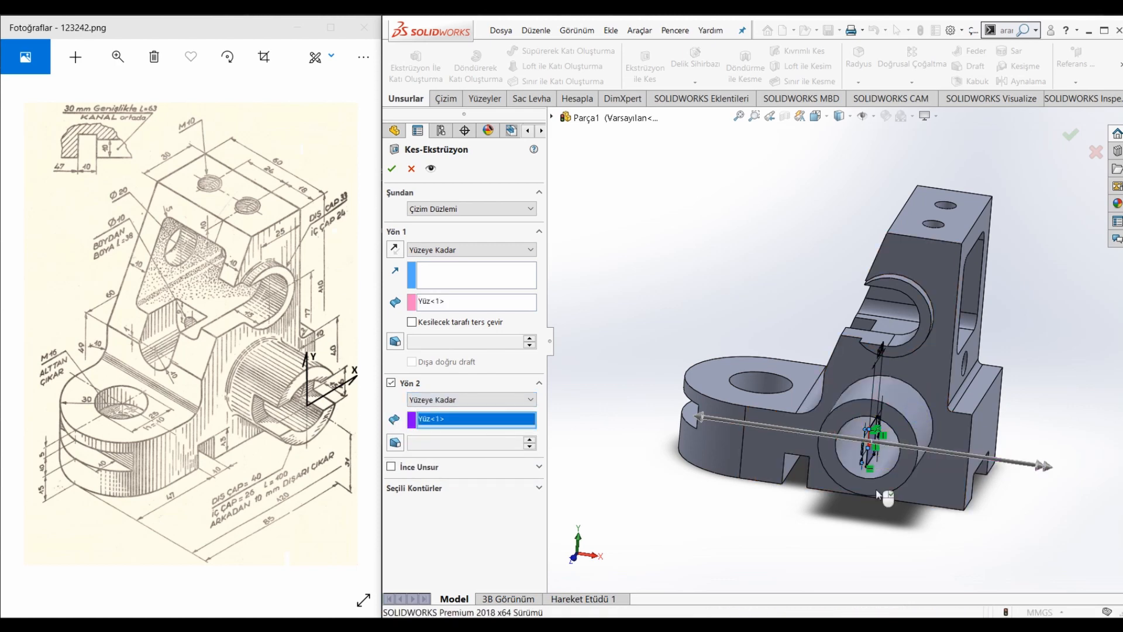
pyautogui.click(851, 525)
pyautogui.scroll(3, 834, 497)
pyautogui.moveTo(835, 497); pyautogui.dragTo(899, 399, button='middle')
pyautogui.scroll(-5, 798, 380)
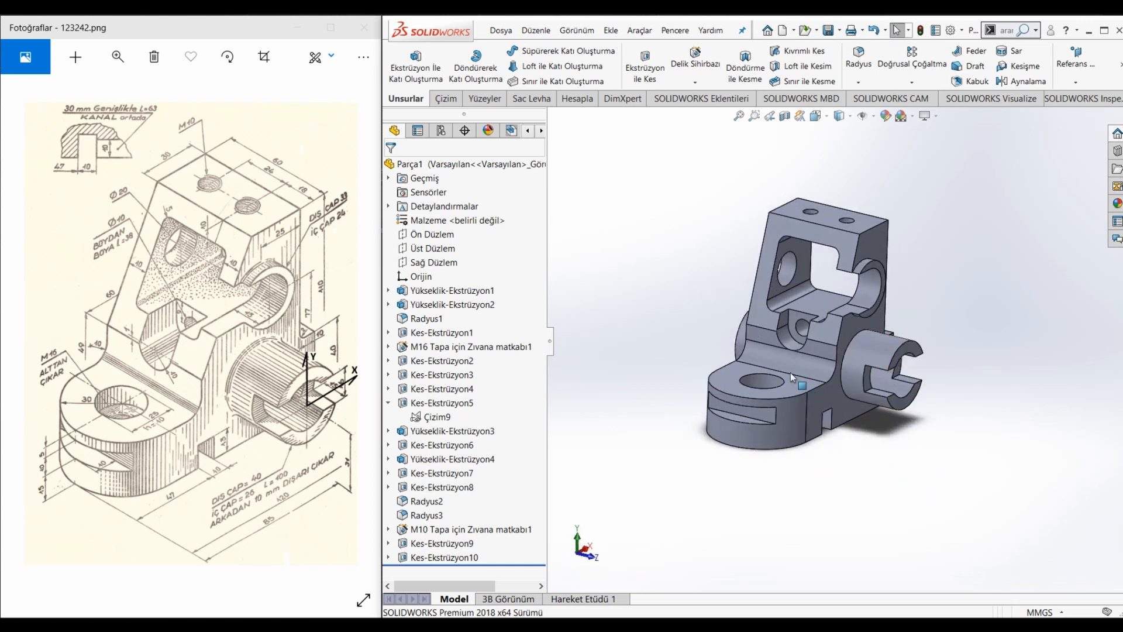
pyautogui.moveTo(813, 429); pyautogui.dragTo(1013, 327, button='middle')
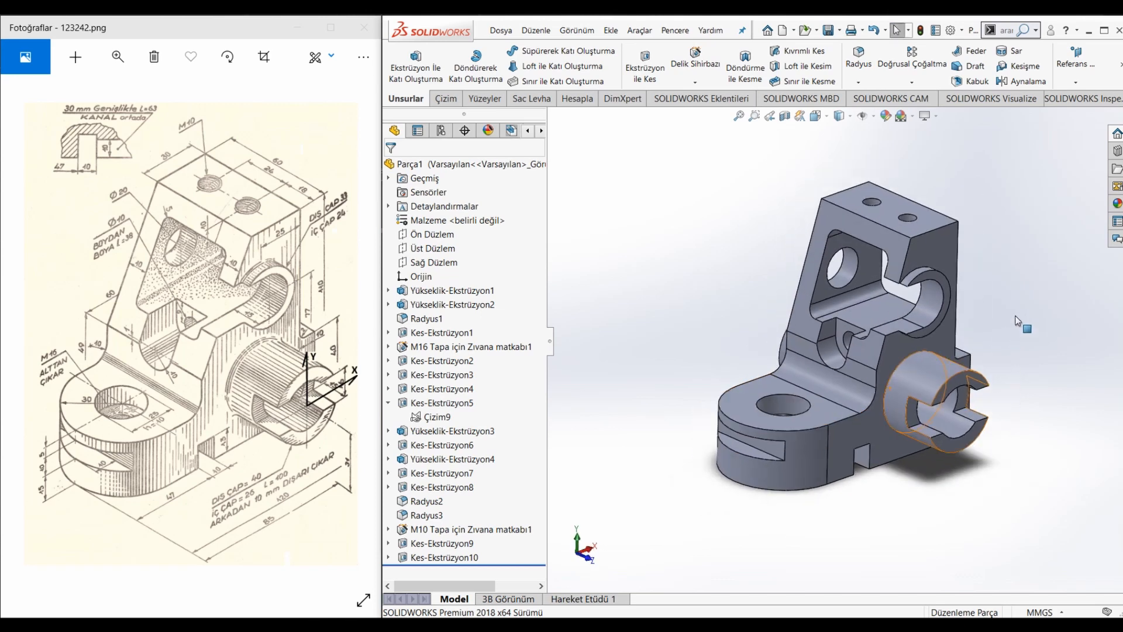
pyautogui.scroll(-2, 1014, 327)
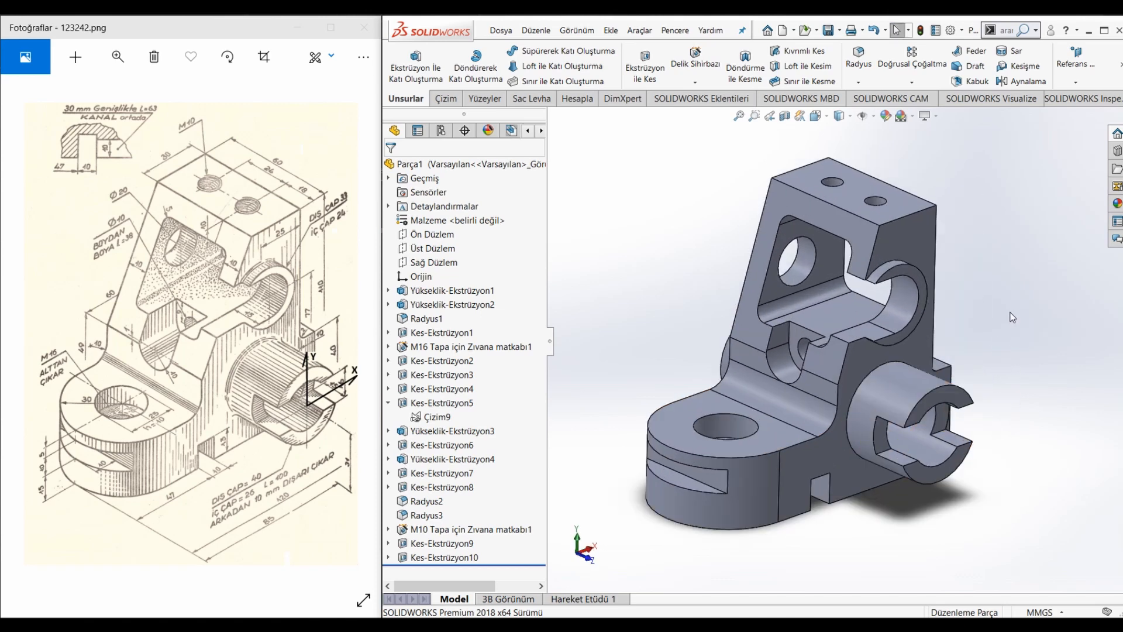